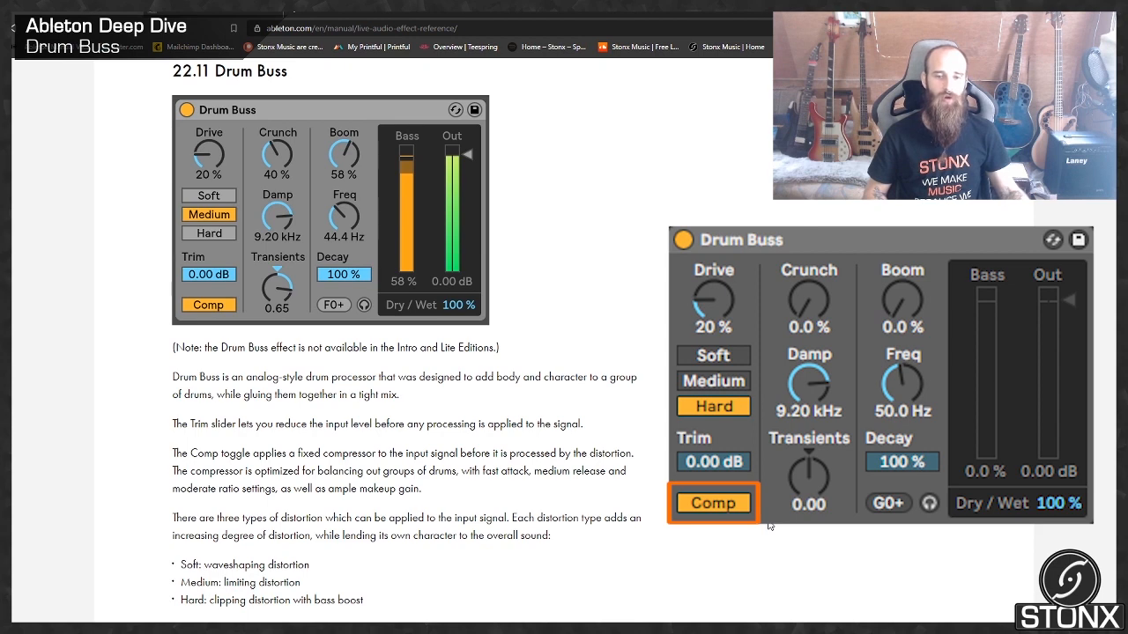
Read the manual's Drum Buss section, covering the Comp toggle, distortion types, mid-high frequency shaping and low-end enhancement controls
scroll(769, 526, "down", 3)
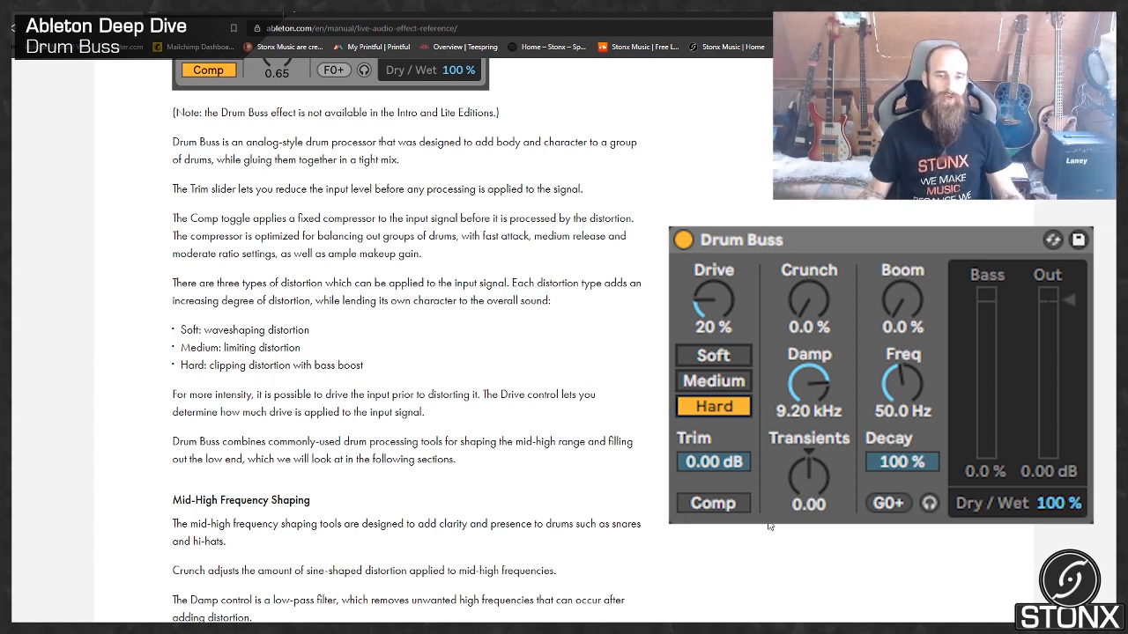
scroll(769, 526, "down", 1)
scroll(769, 526, "down", 1)
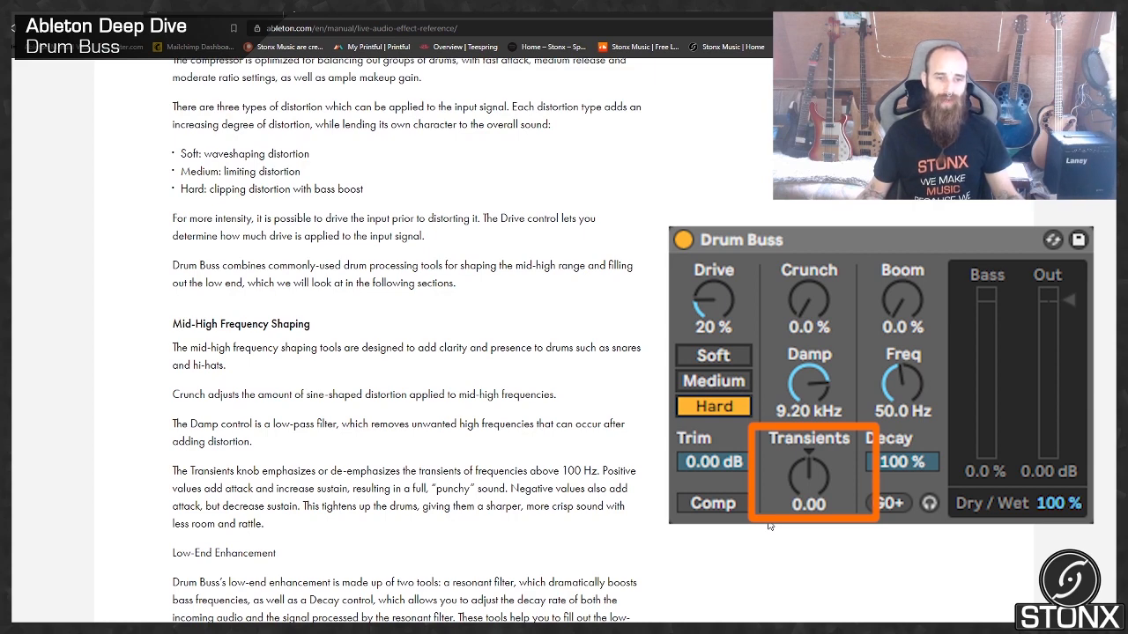
scroll(769, 526, "down", 2)
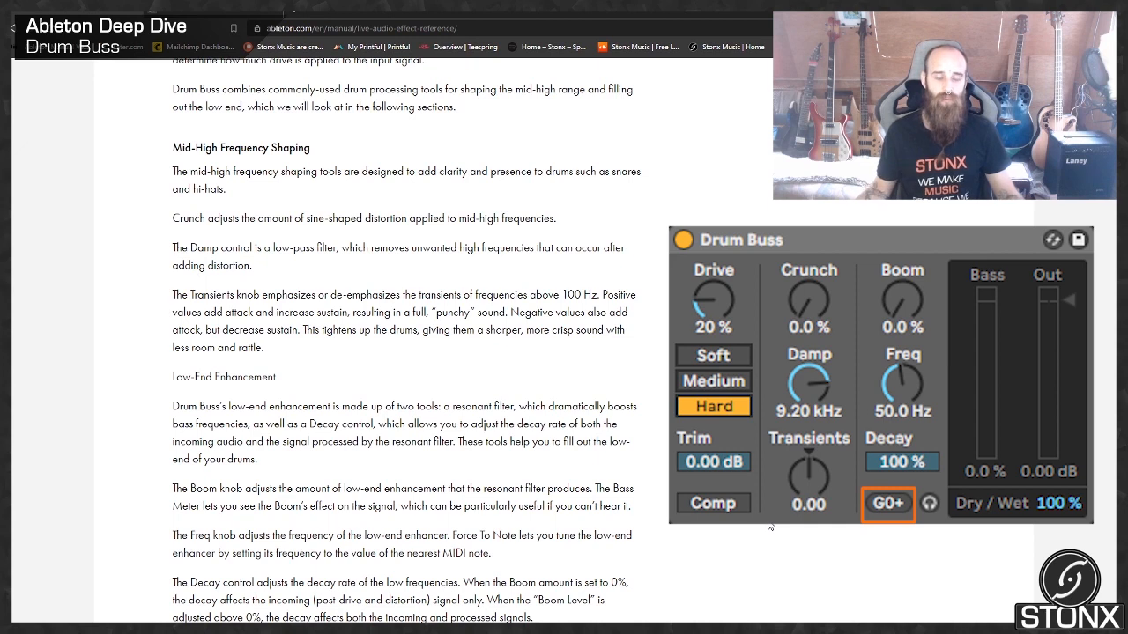
scroll(769, 526, "down", 2)
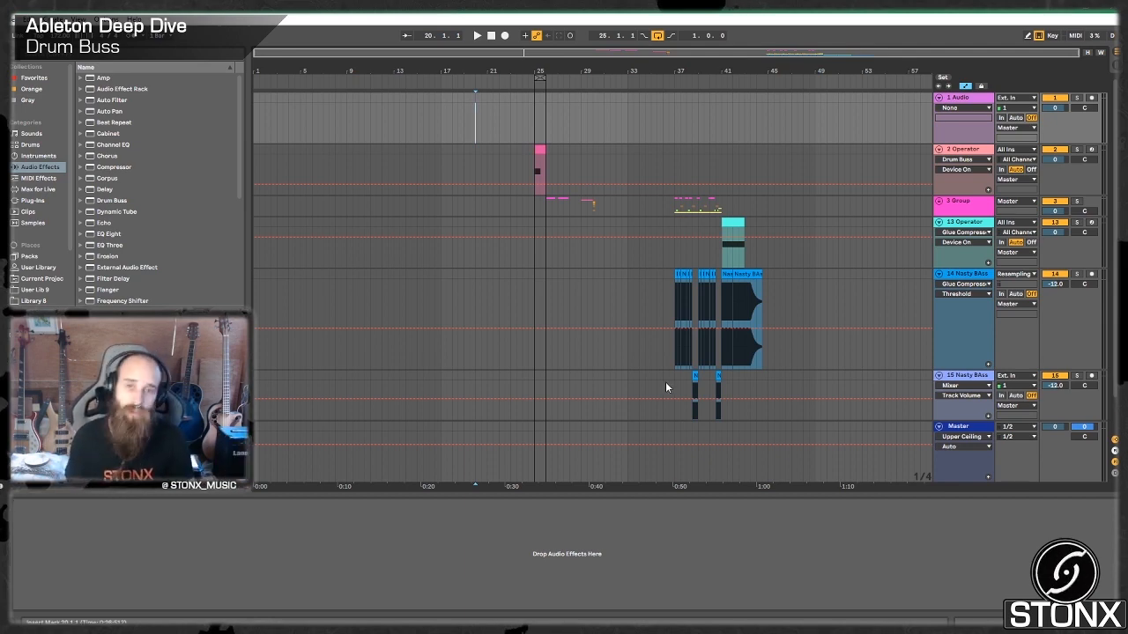
Inspect the 2 Operator track's devices and the note in its clip at bar 25, and audition the loop
left_click(952, 172)
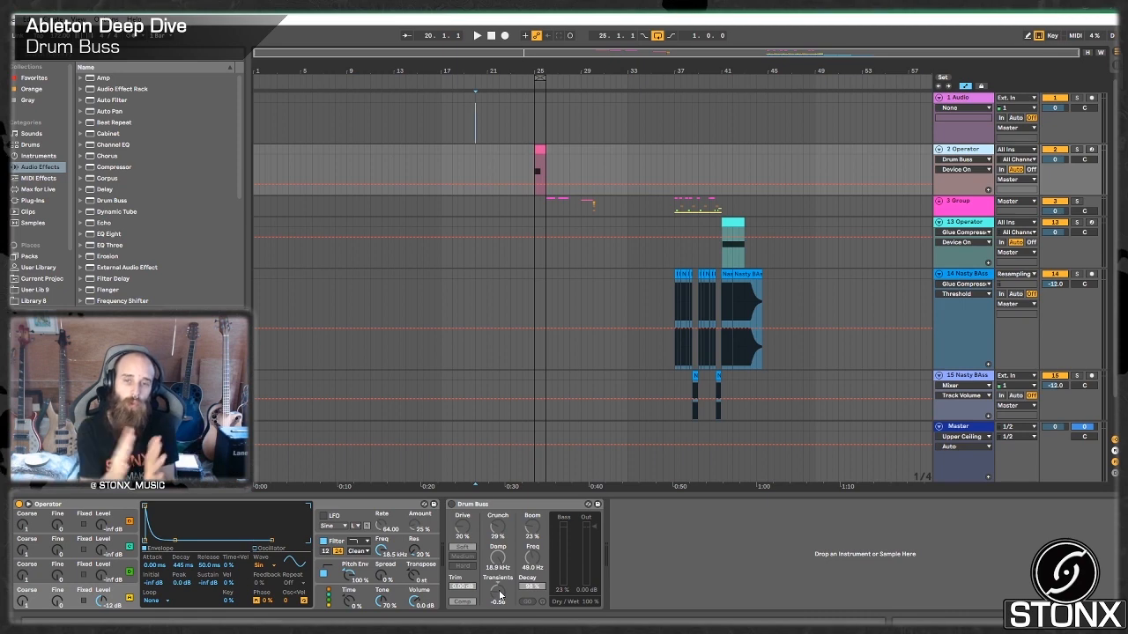
left_click(537, 152)
double_click(537, 151)
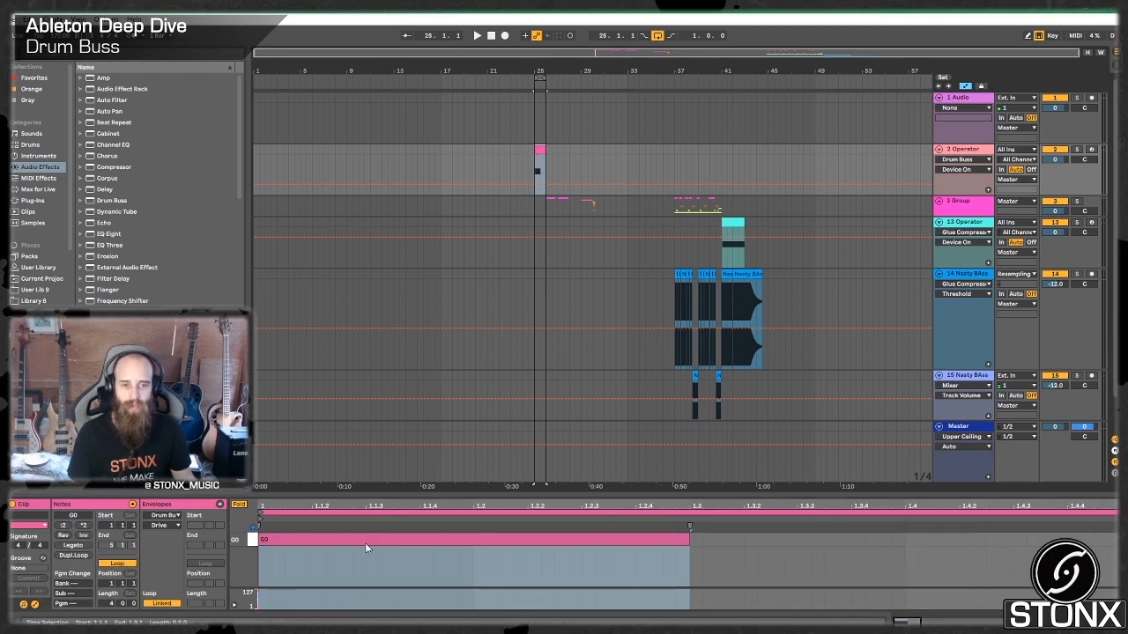
left_click(966, 151)
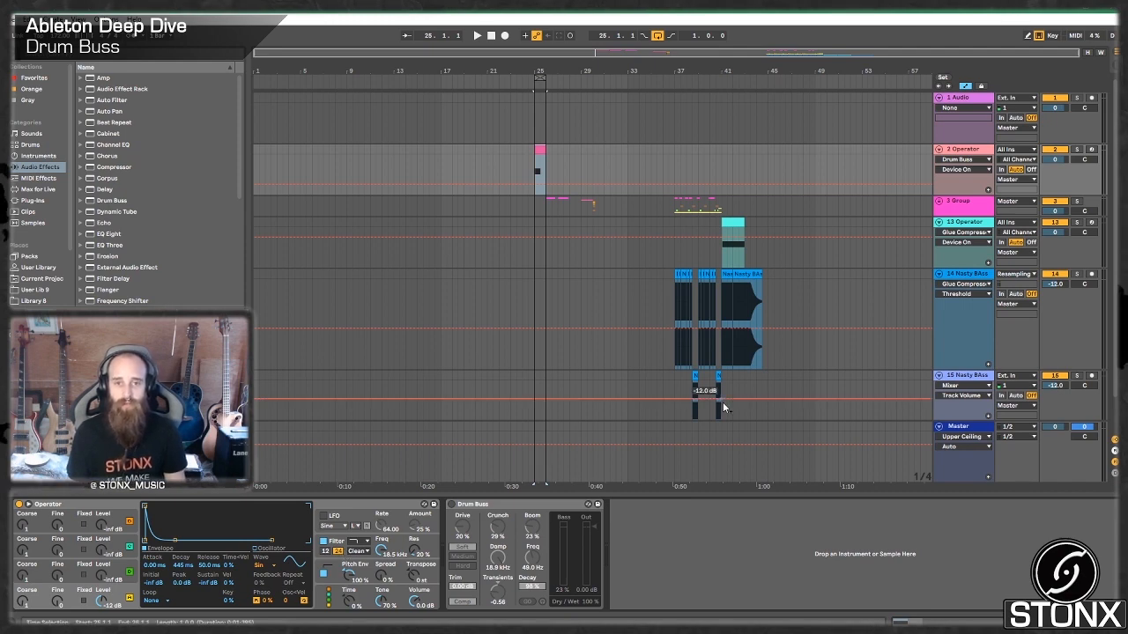
key("space")
key("space")
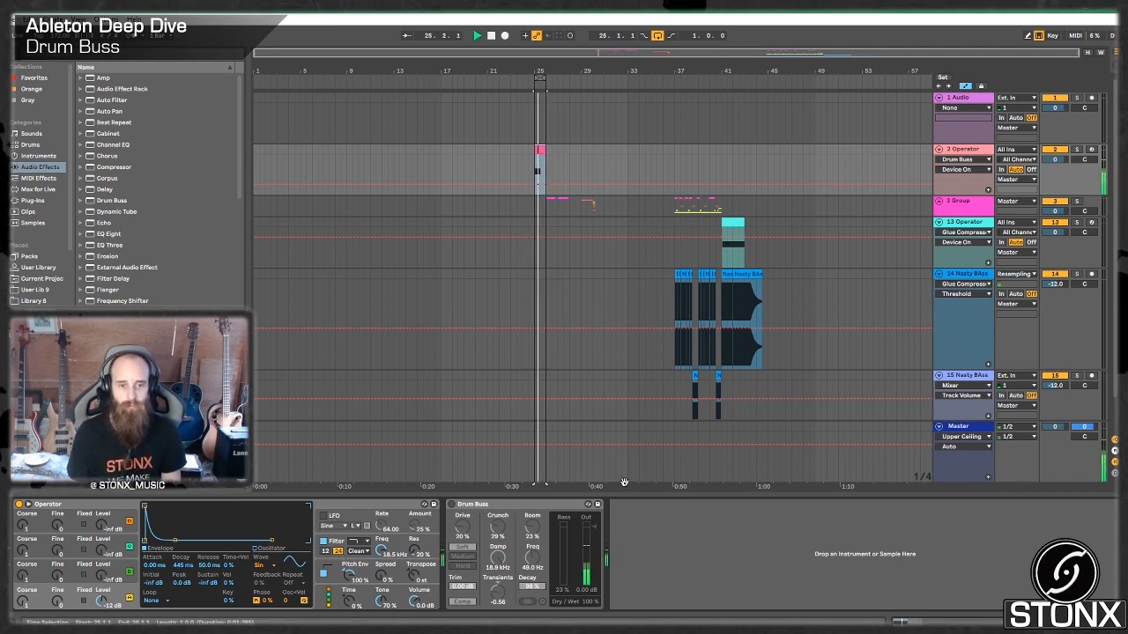
Audition the kick with Operator's pitch envelope disabled and switch the envelope back on
left_click(359, 577)
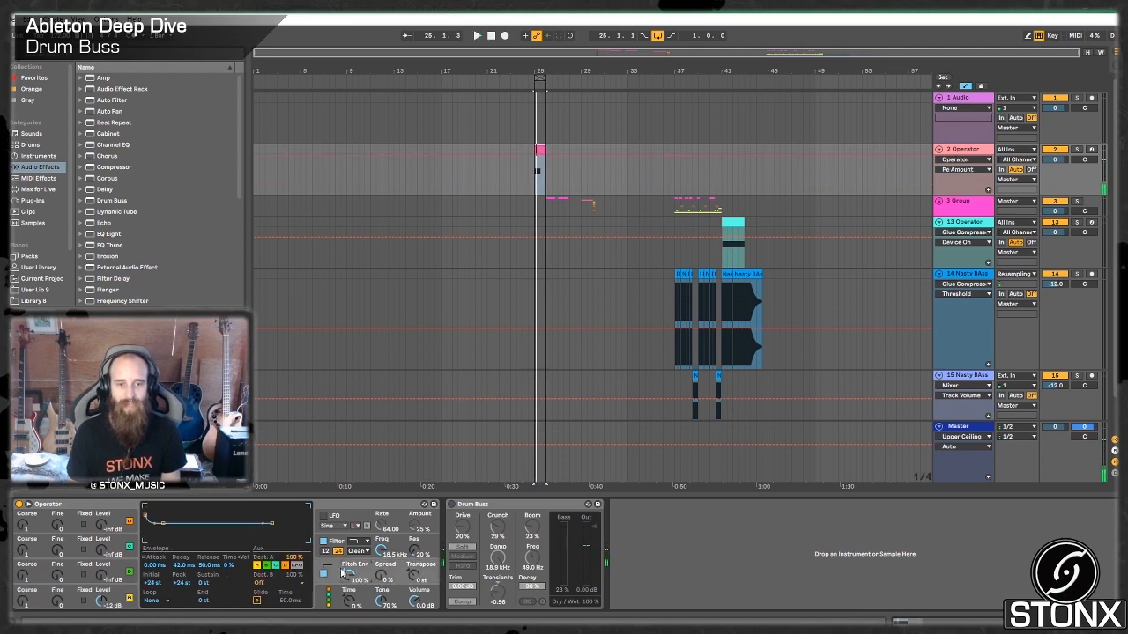
left_click(323, 573)
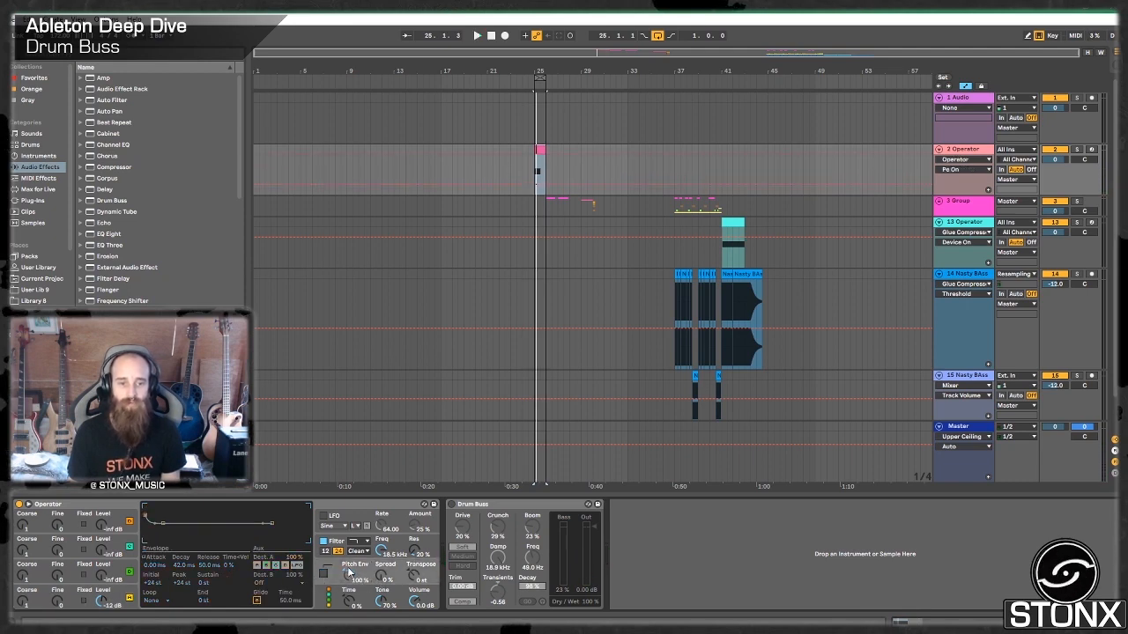
key("space")
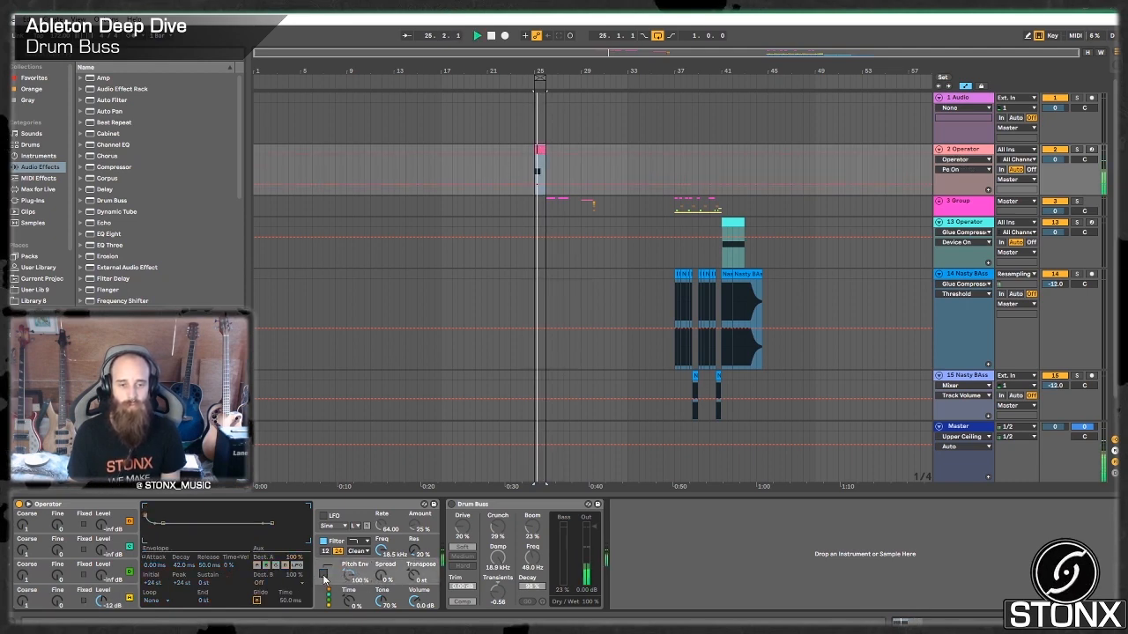
left_click(324, 573)
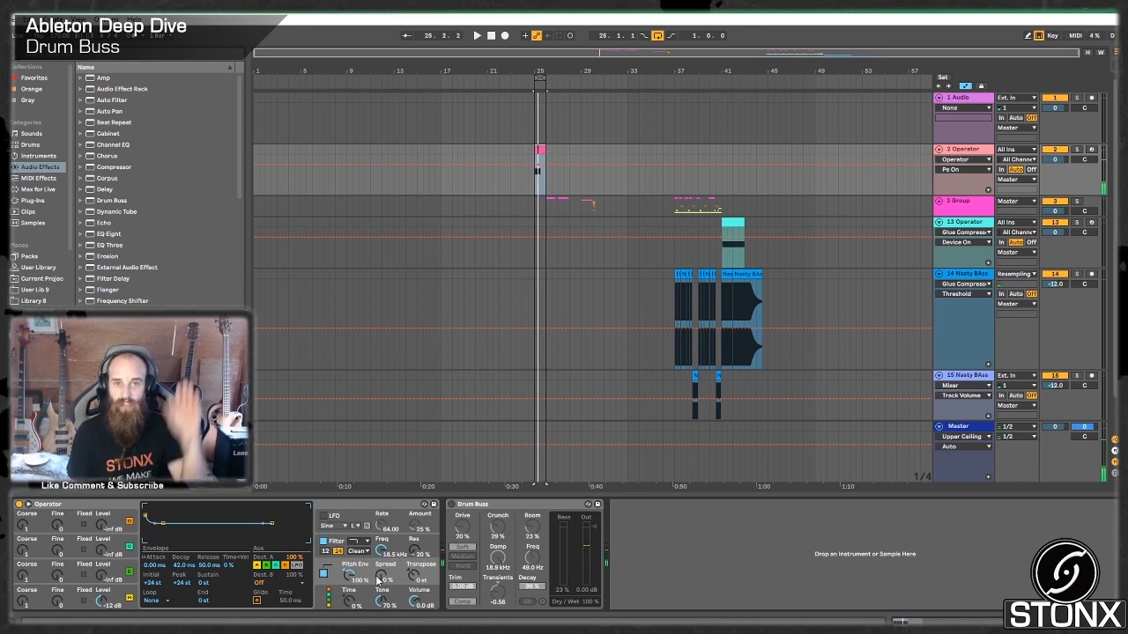
Add a second Drum Buss after the existing one on the 2 Operator track and enable its Comp during playback
left_click(482, 523)
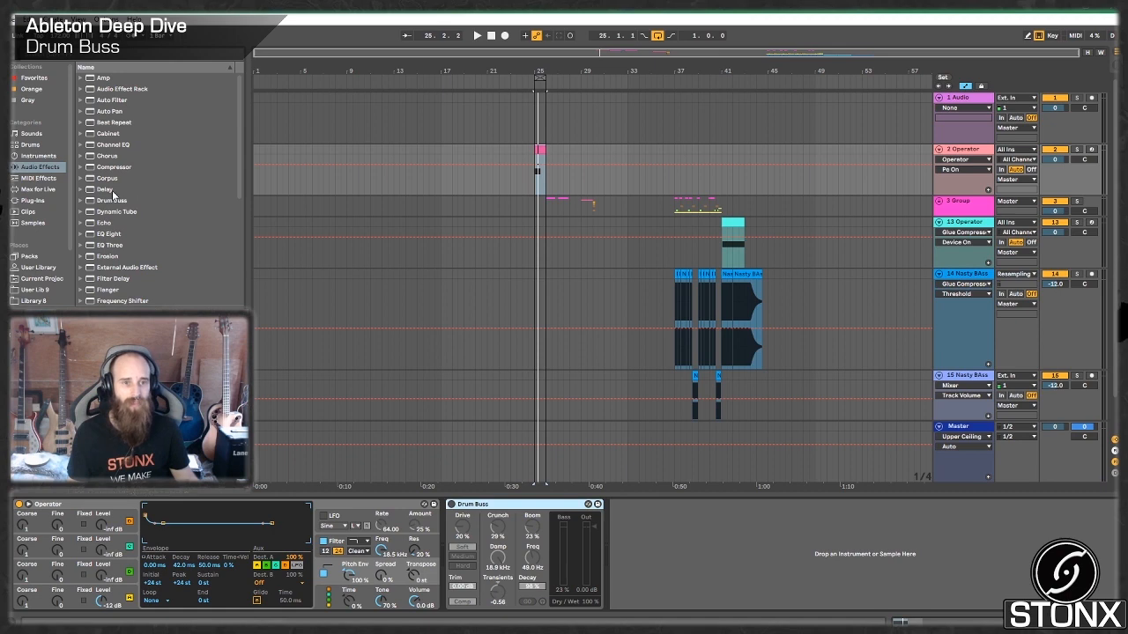
left_click_drag(110, 201, 628, 519)
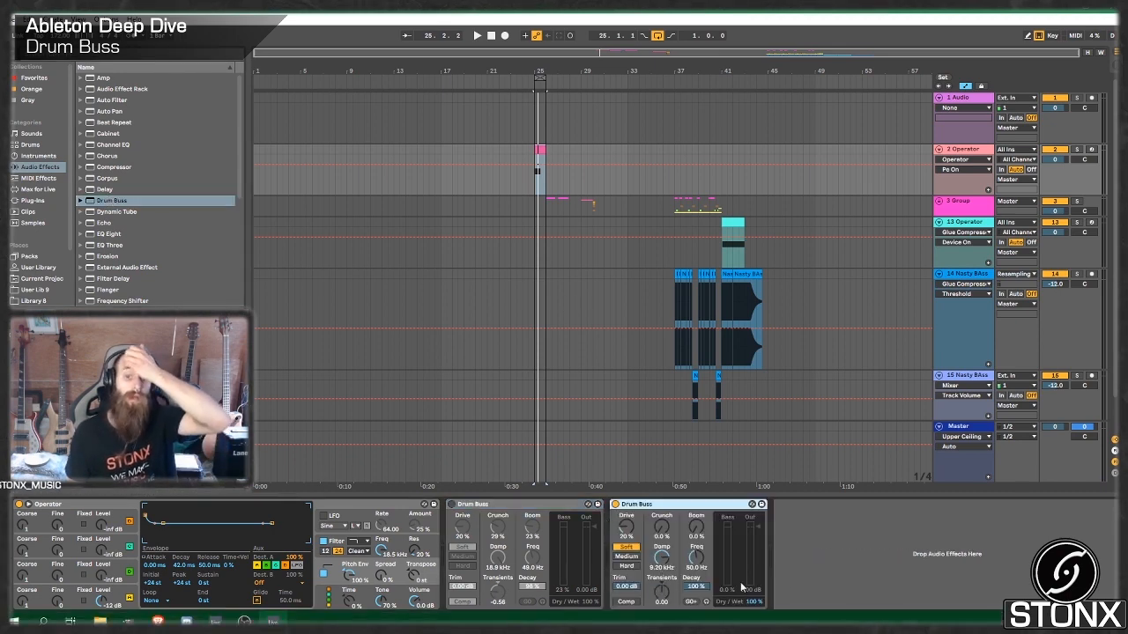
left_click(625, 602)
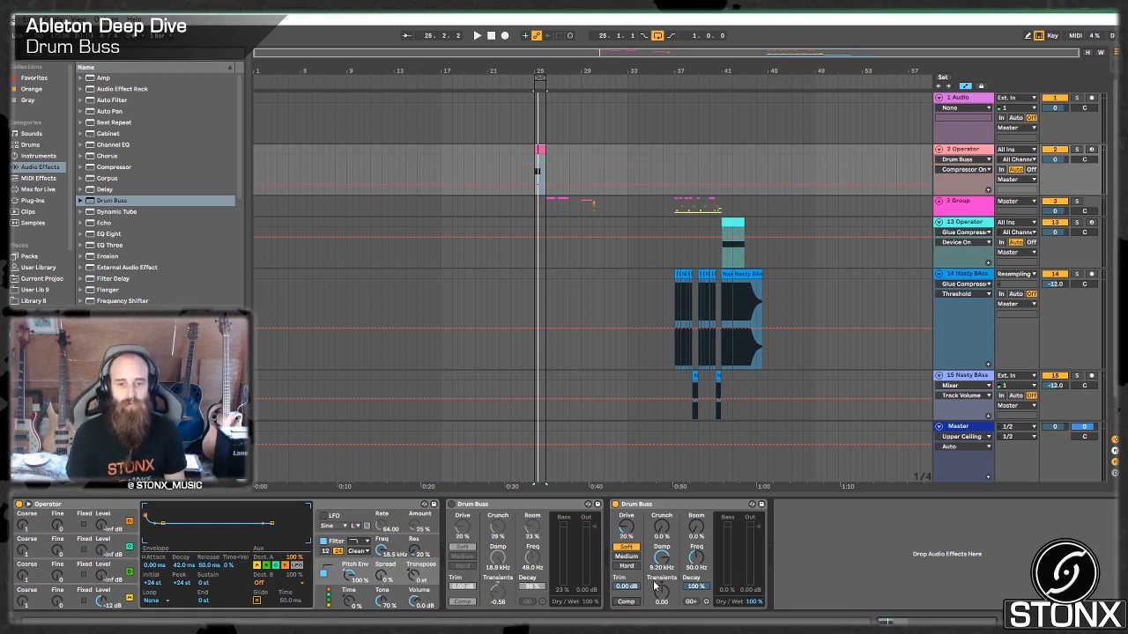
key("space")
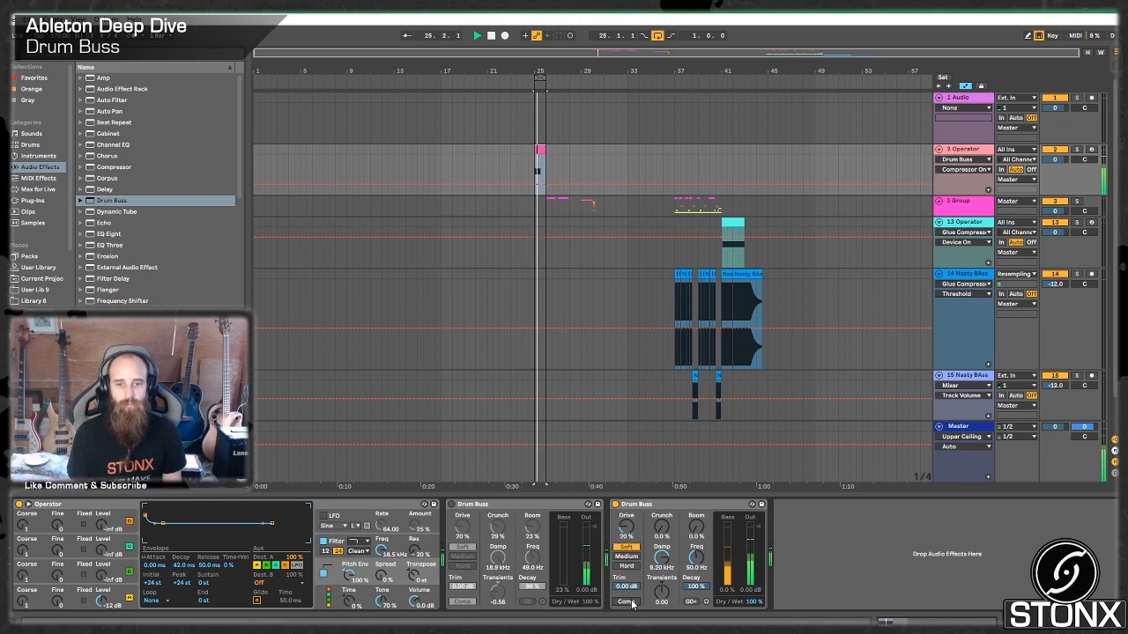
left_click(630, 603)
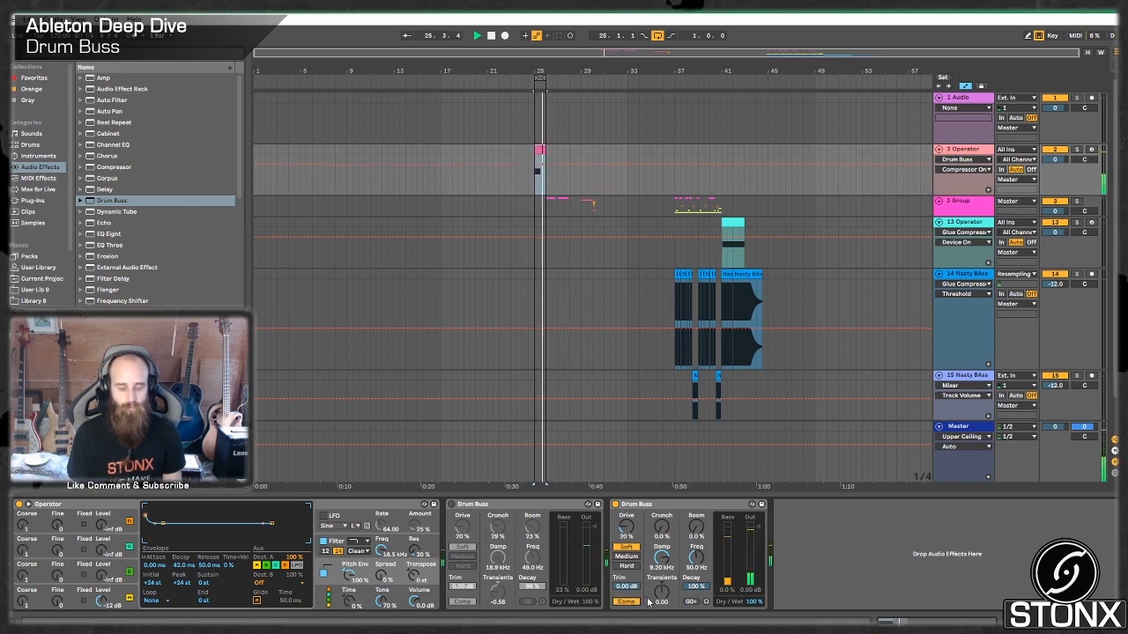
key("space")
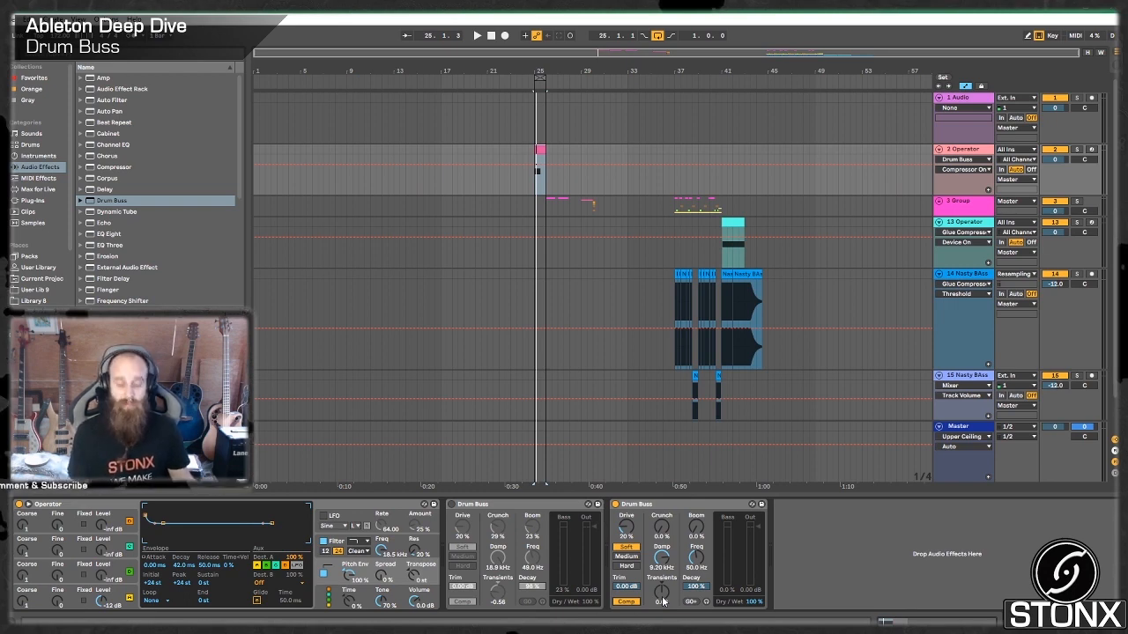
Set the second Drum Buss's Transients to -0.54 and audition the tightened kick
key("space")
left_click_drag(662, 602, 662, 628)
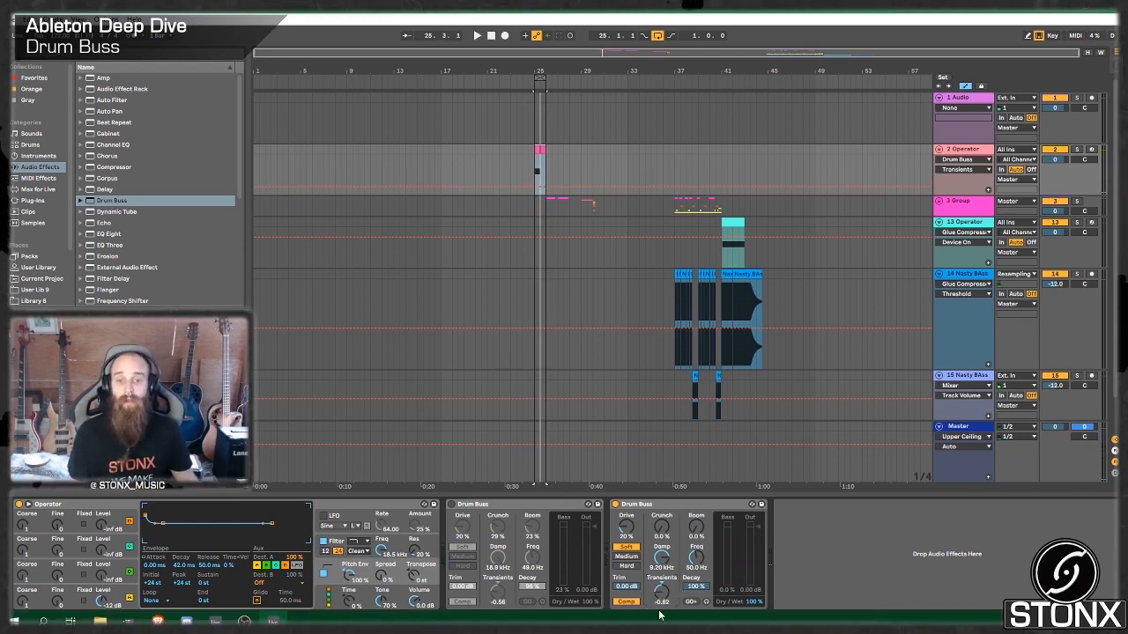
mouse_move(656, 597)
left_mouse_down()
mouse_move(656, 564)
mouse_move(662, 597)
left_mouse_up()
key("space")
key("space")
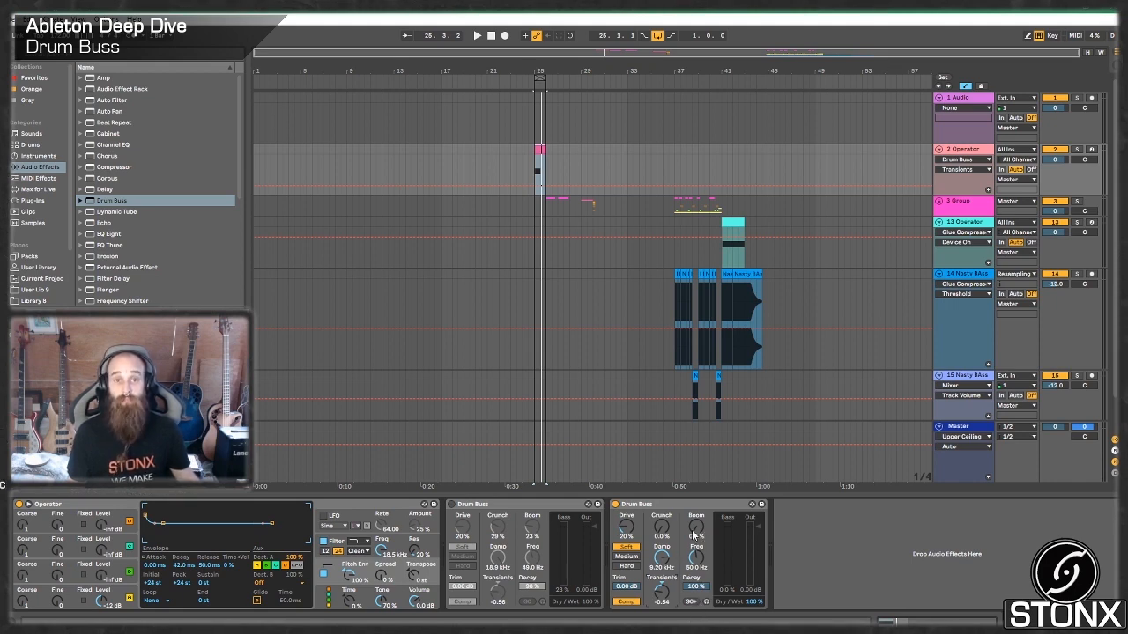
Set the second Drum Buss's Boom to 37 % and its Decay to 84 % while auditioning the loop
left_click_drag(695, 531, 695, 527)
key("space")
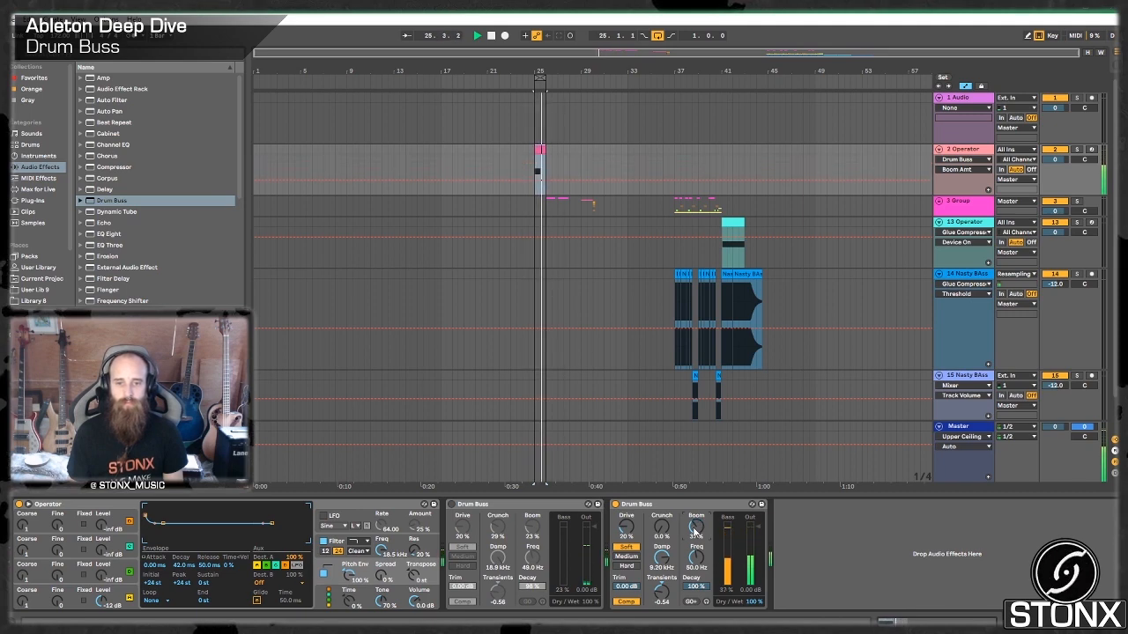
key("space")
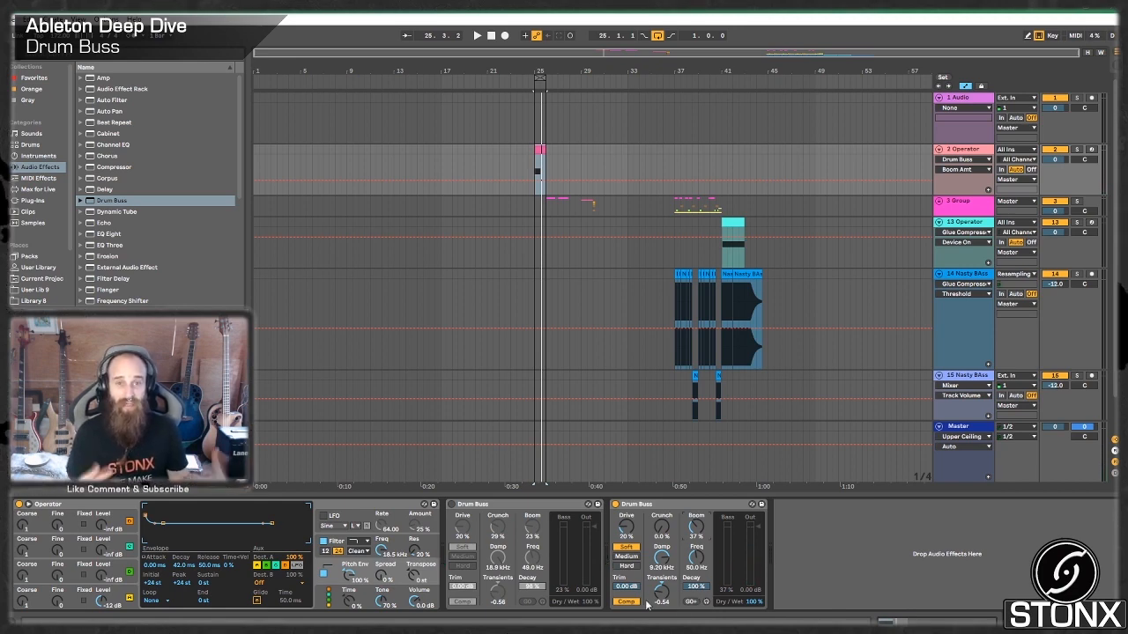
left_click(695, 589)
key("space")
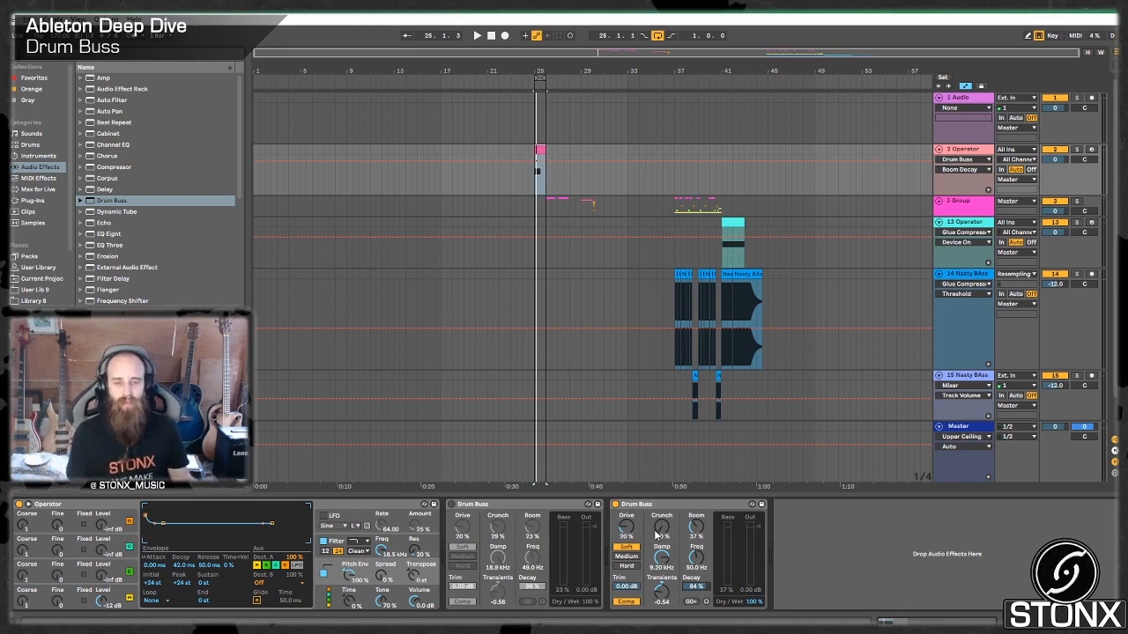
Set the second Drum Buss's Crunch to 75 %, trying the 100 % extreme first
left_click_drag(661, 527, 661, 494)
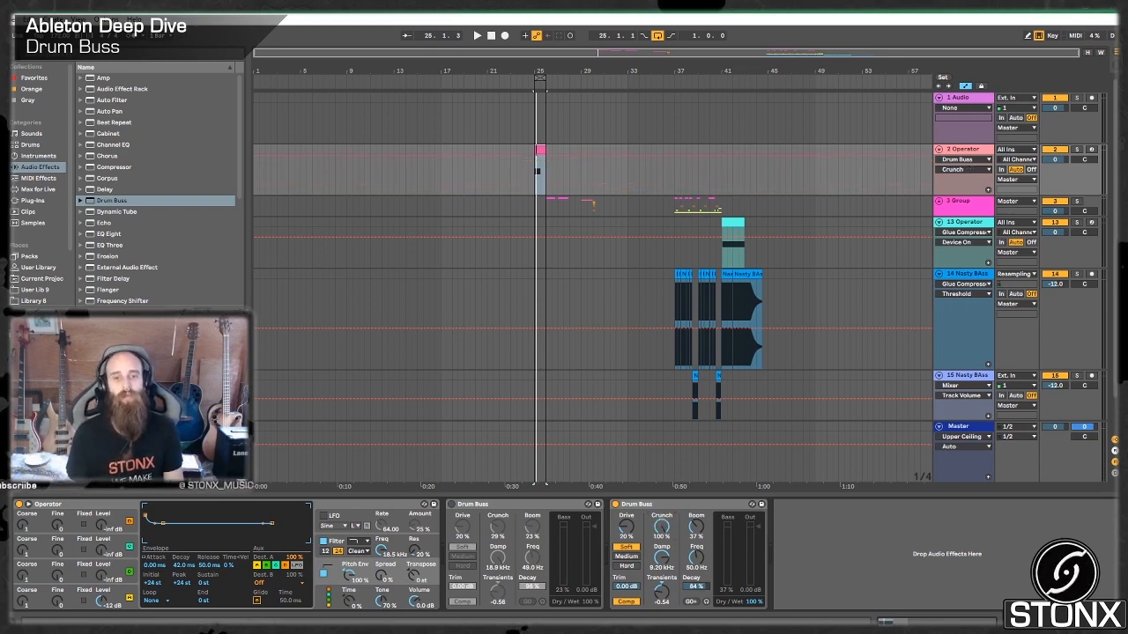
key("space")
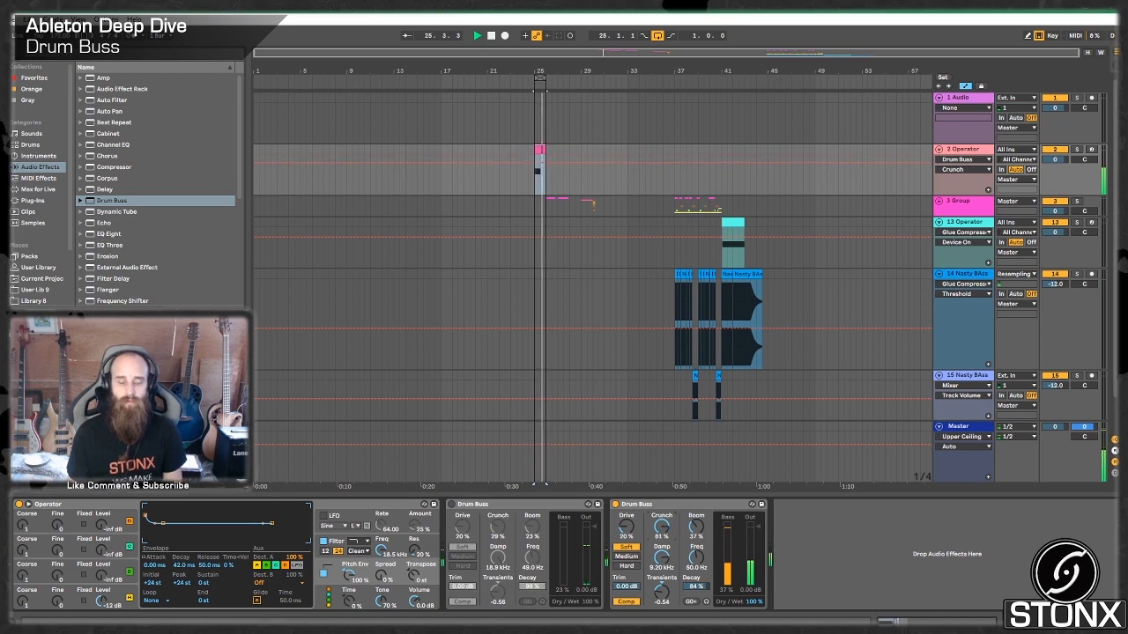
mouse_move(661, 527)
left_mouse_down()
mouse_move(661, 578)
mouse_move(661, 547)
left_mouse_up()
key("space")
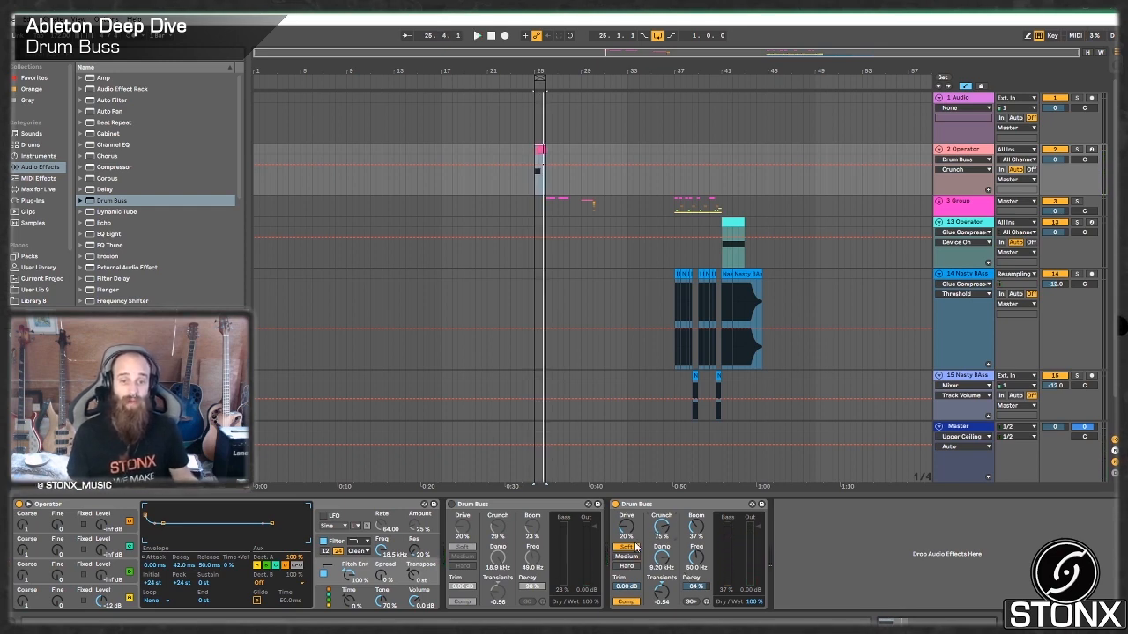
Lower the second Drum Buss's Damp to 1.71 kHz during playback after trying 20.0 kHz
left_click_drag(669, 552, 670, 538)
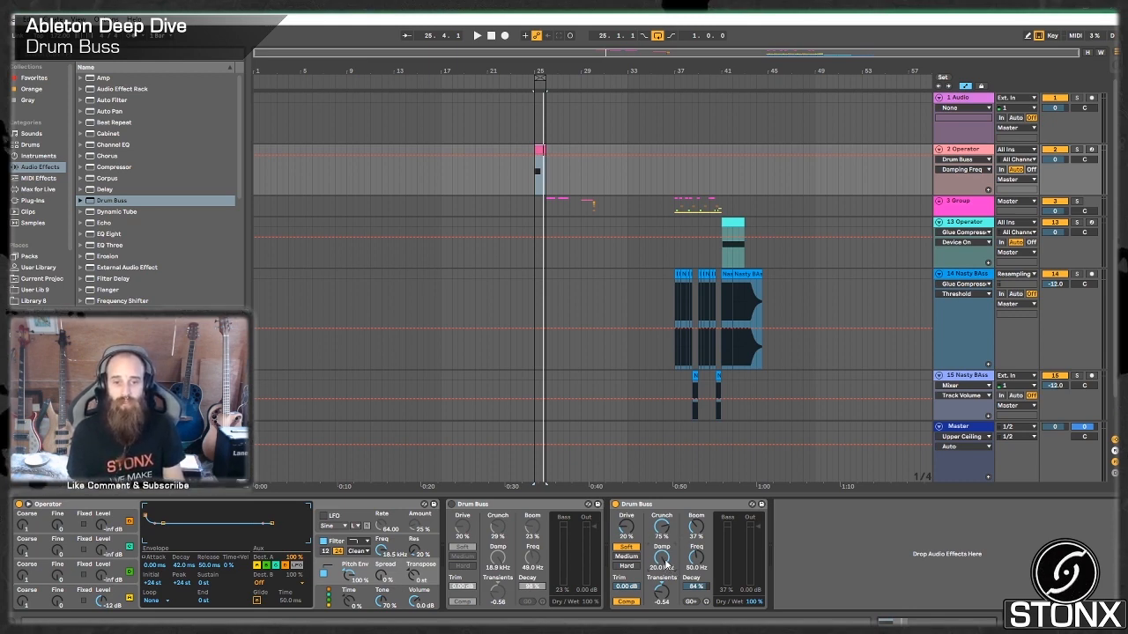
key("space")
left_click_drag(665, 564, 665, 622)
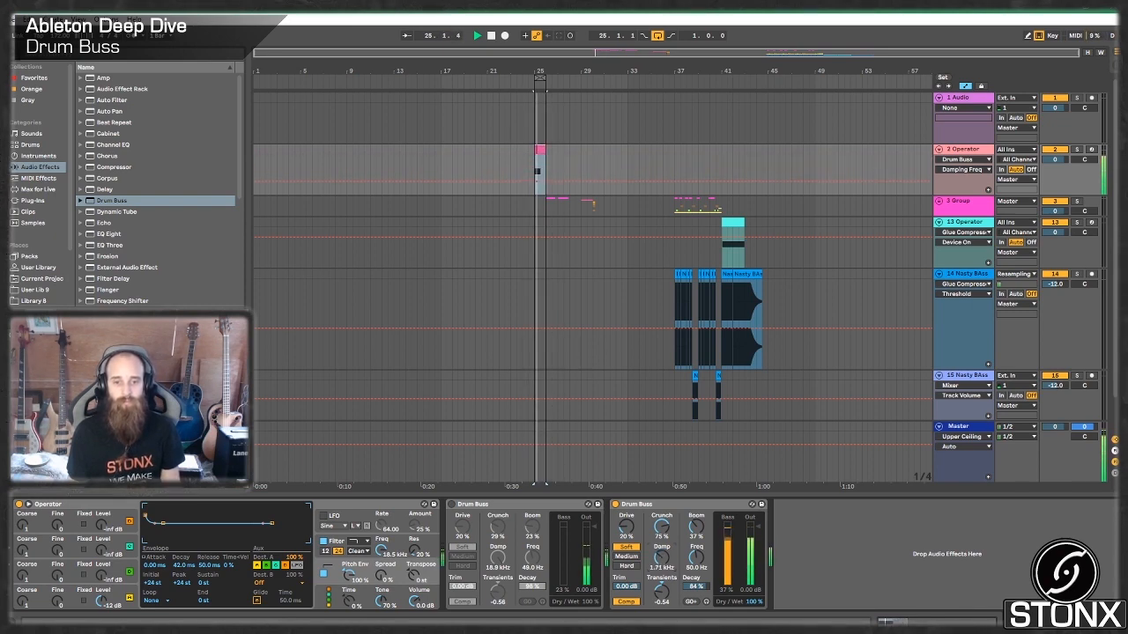
key("space")
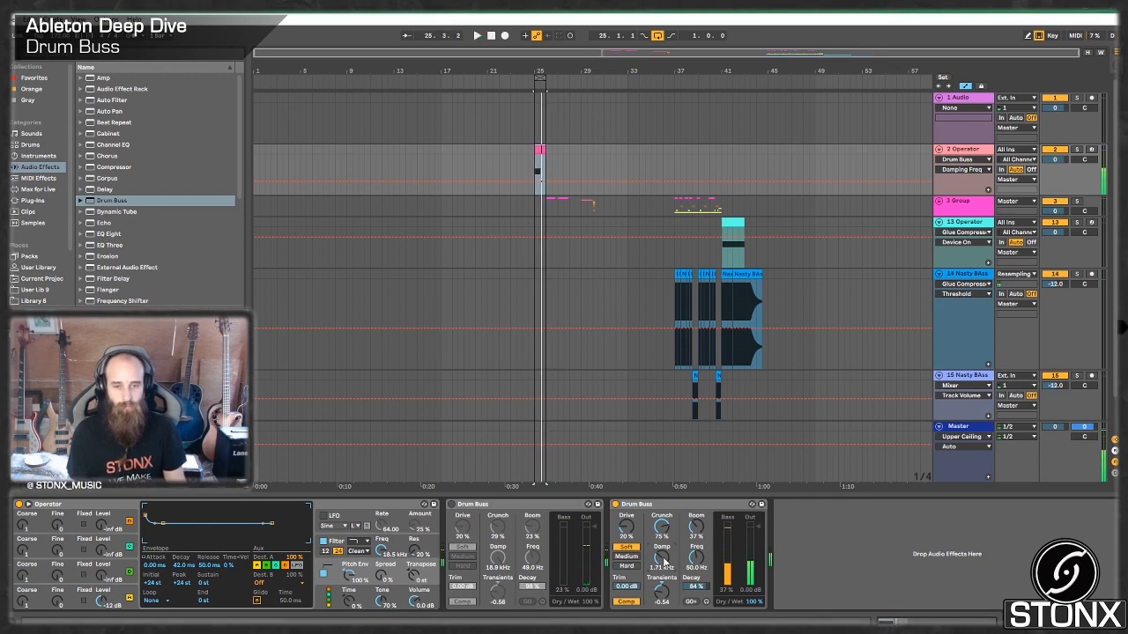
Compare the kick through the original Drum Buss against the new one, leaving only the new one enabled
left_click(453, 505)
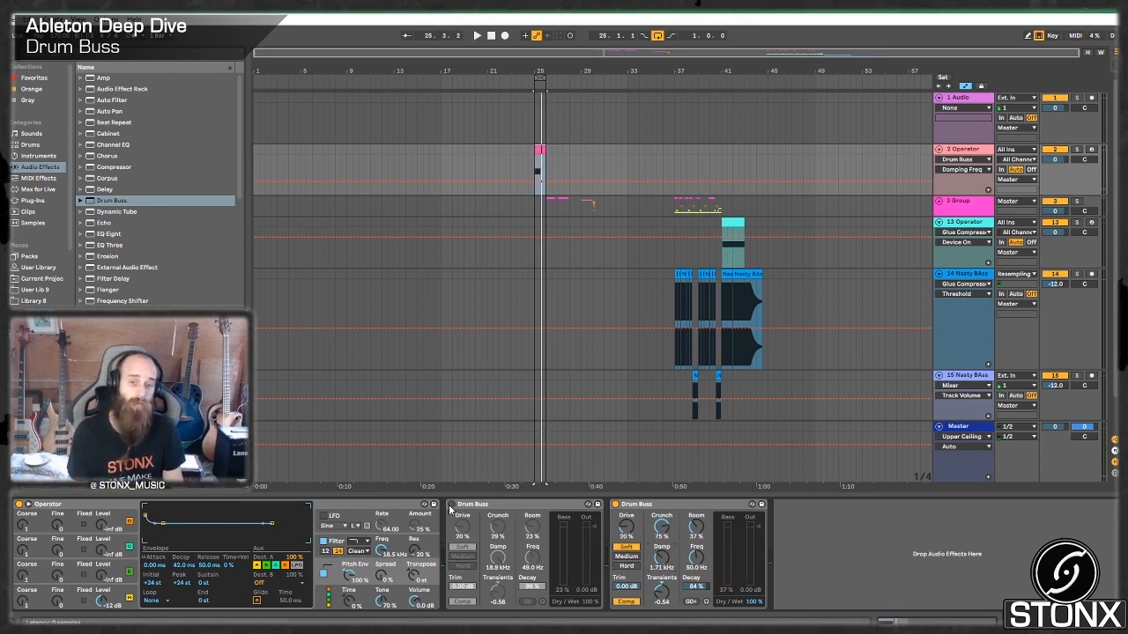
left_click(616, 505)
key("space")
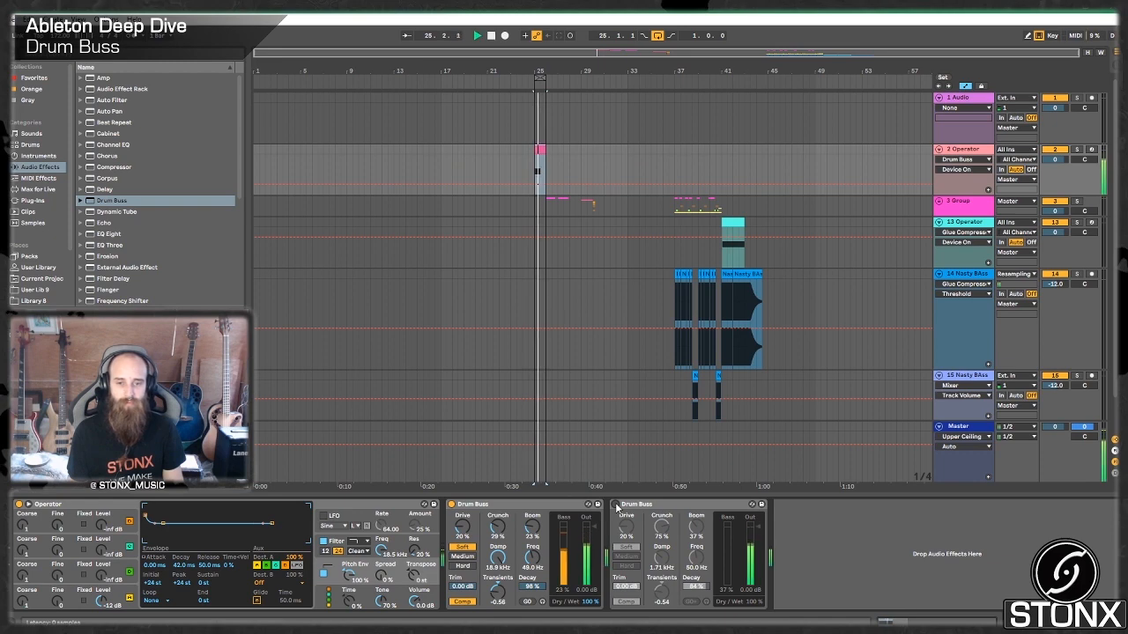
left_click(616, 505)
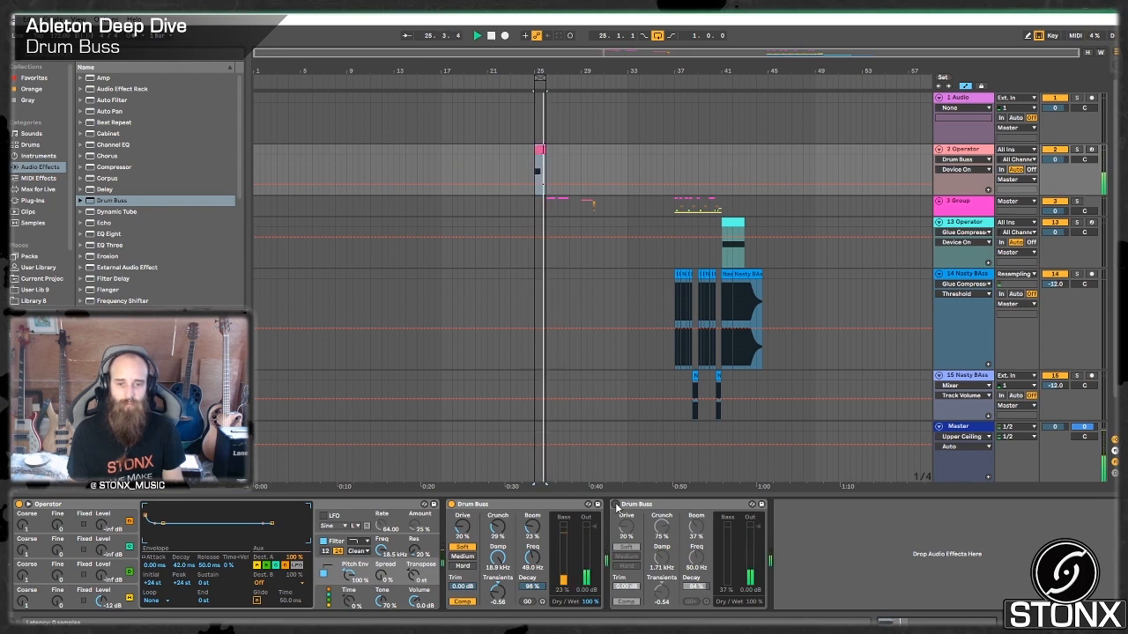
key("space")
left_click(453, 505)
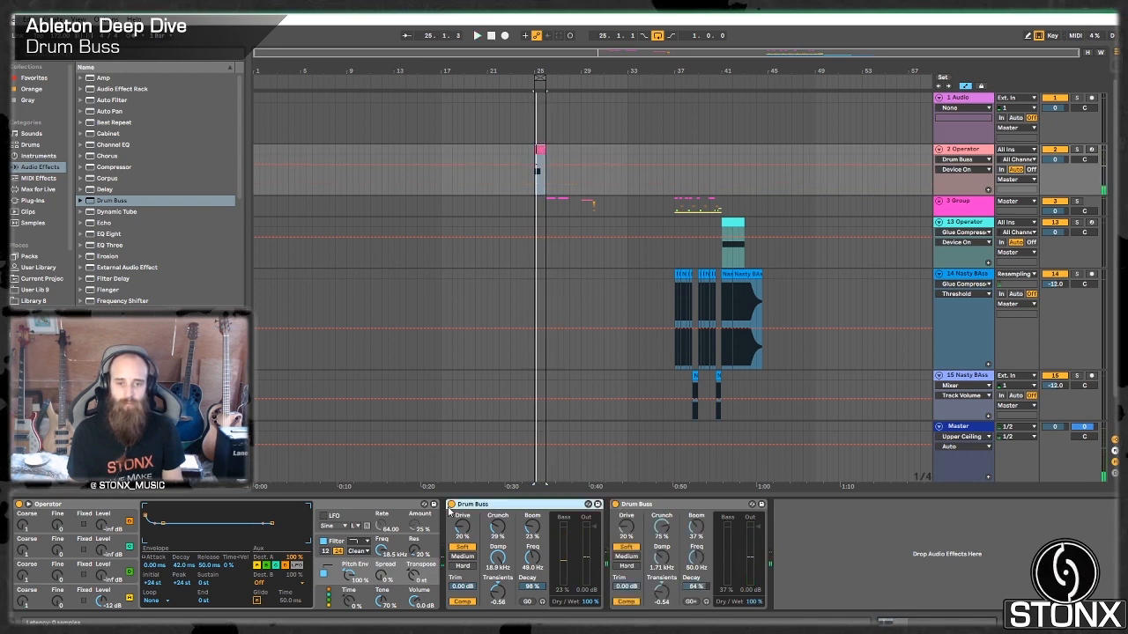
key("space")
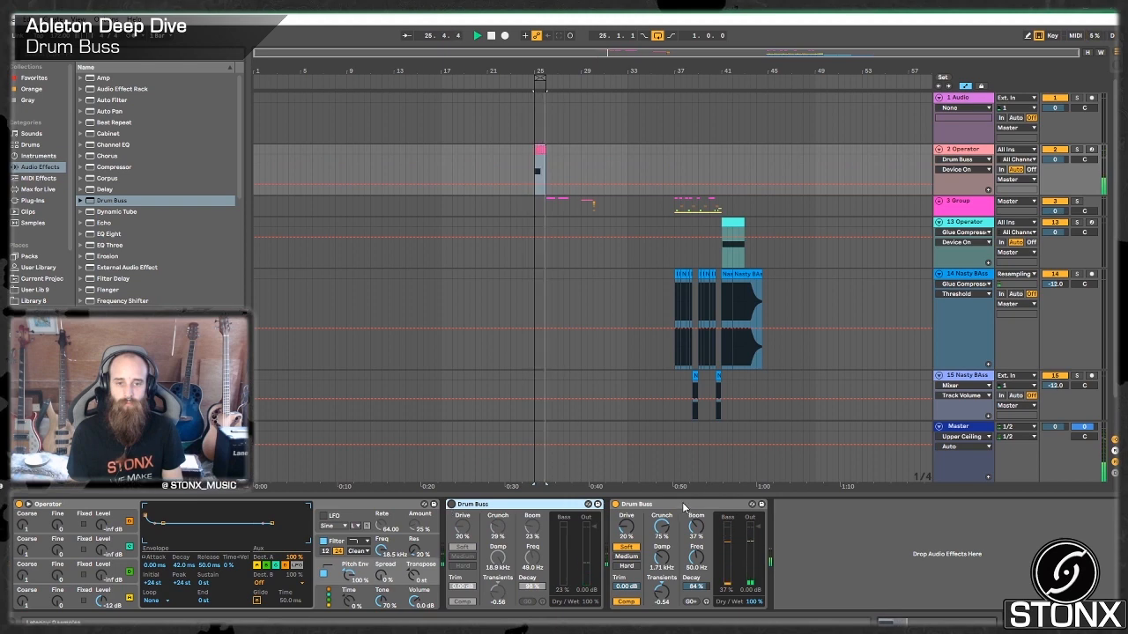
key("space")
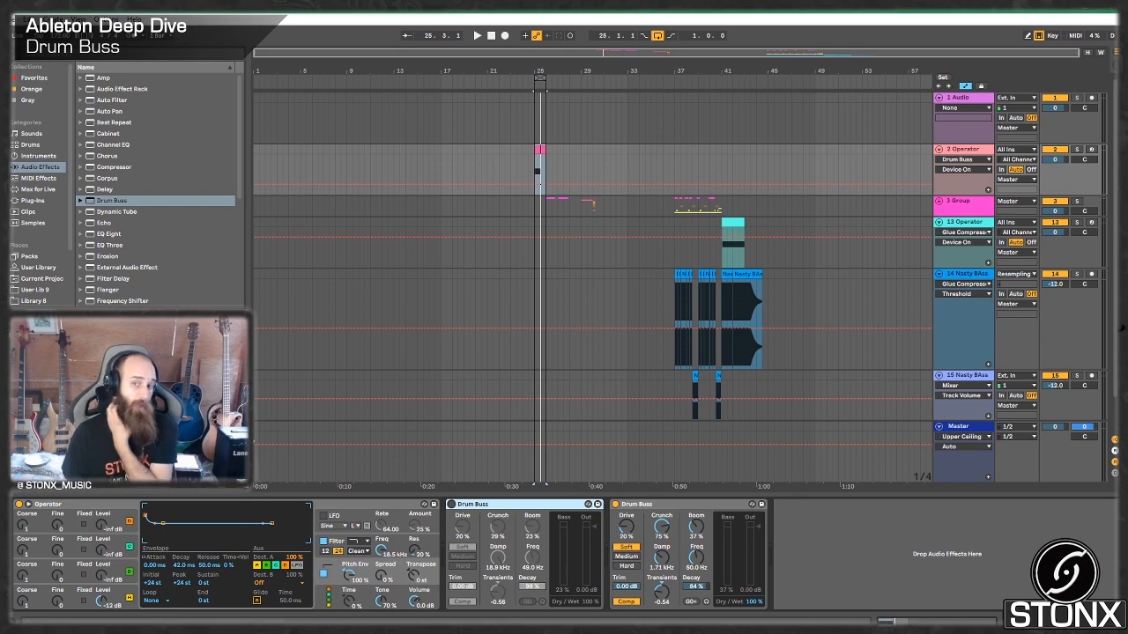
Expand the 3 Group track and solo the 4 Kick G track inside it
left_click(939, 202)
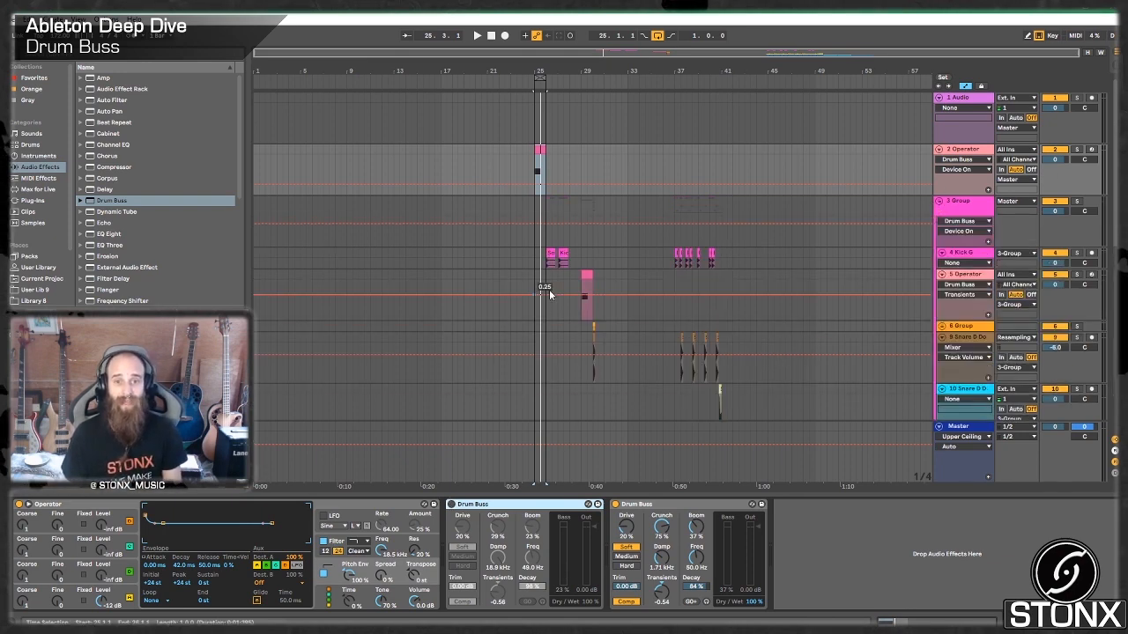
left_click_drag(602, 55, 652, 107)
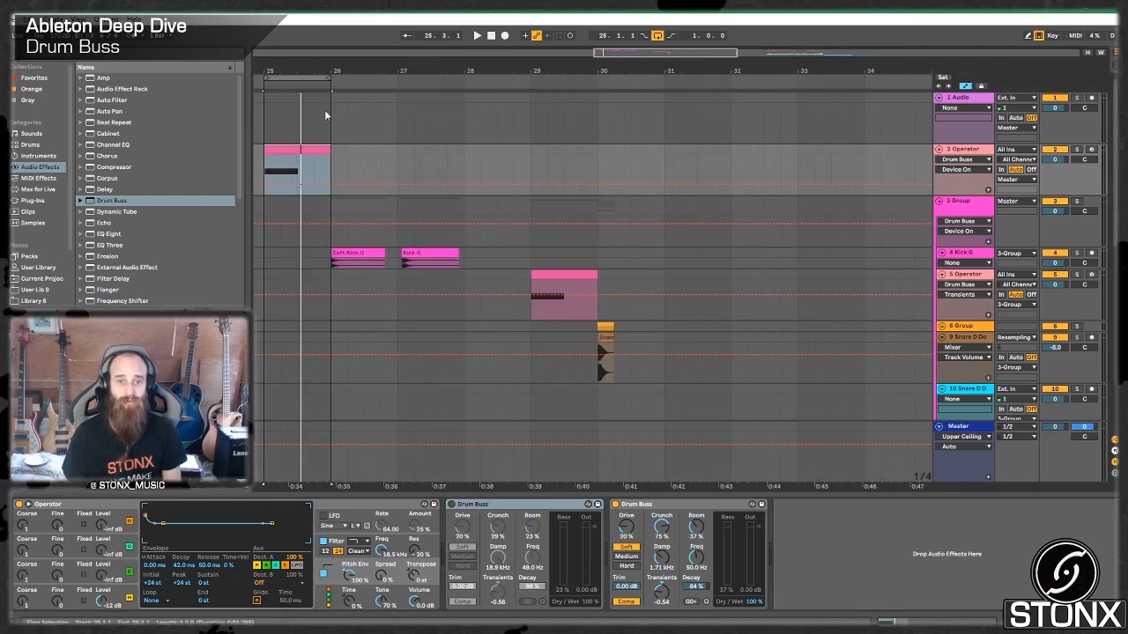
left_click(340, 236)
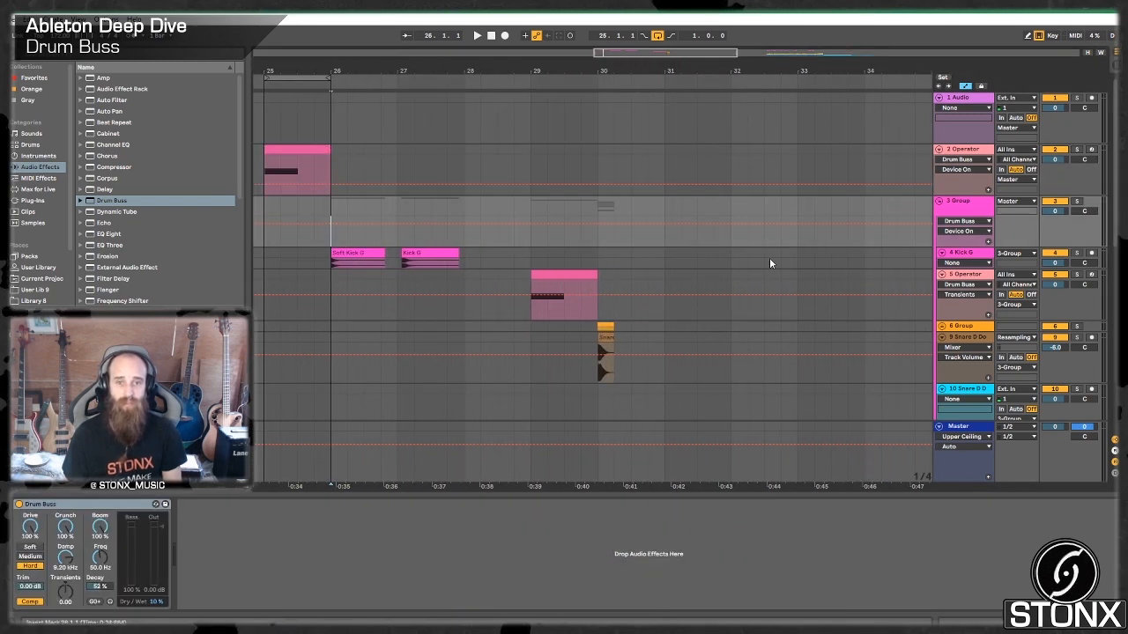
left_click(1076, 254)
Bypass the Drum Buss on the 3 Group track and audition the Soft Kick G clip
left_click(953, 203)
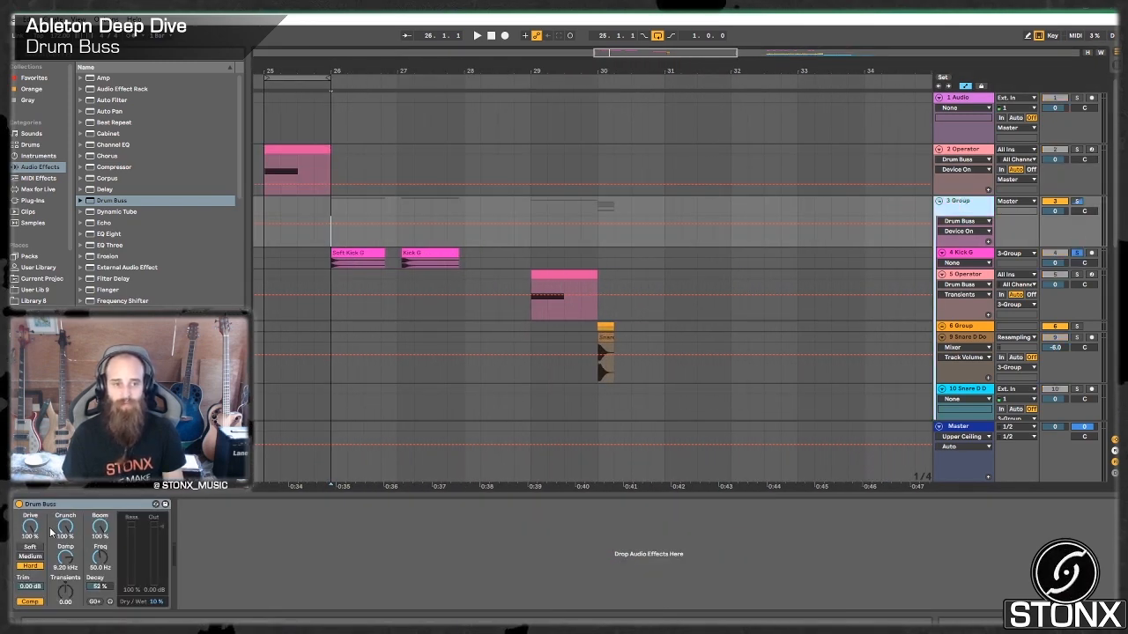
key("space")
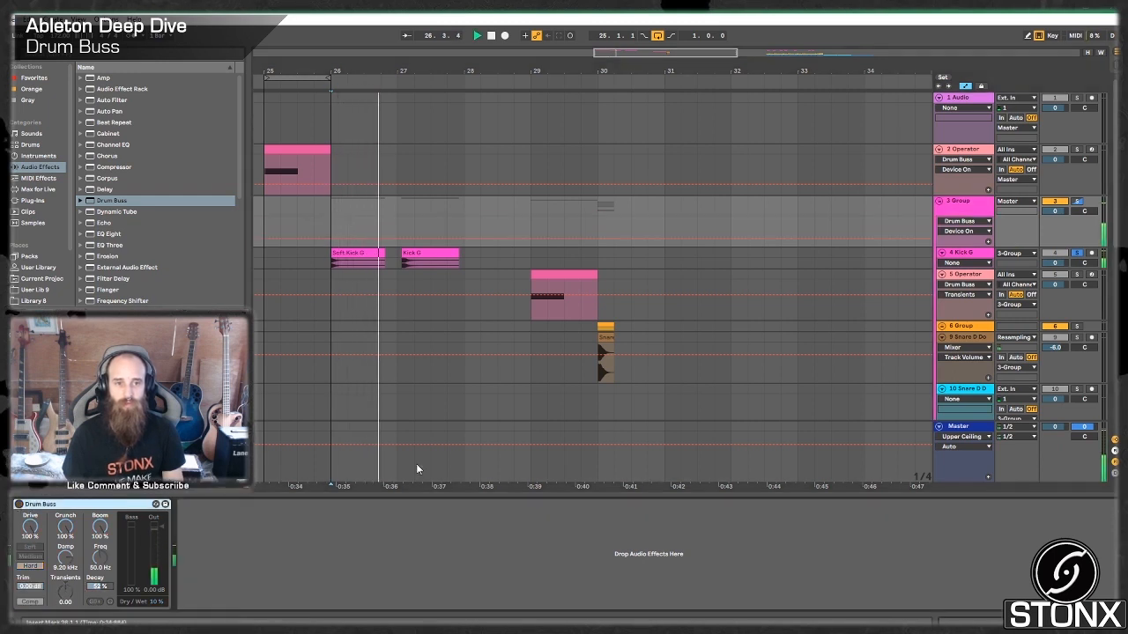
left_click(326, 262)
key("space")
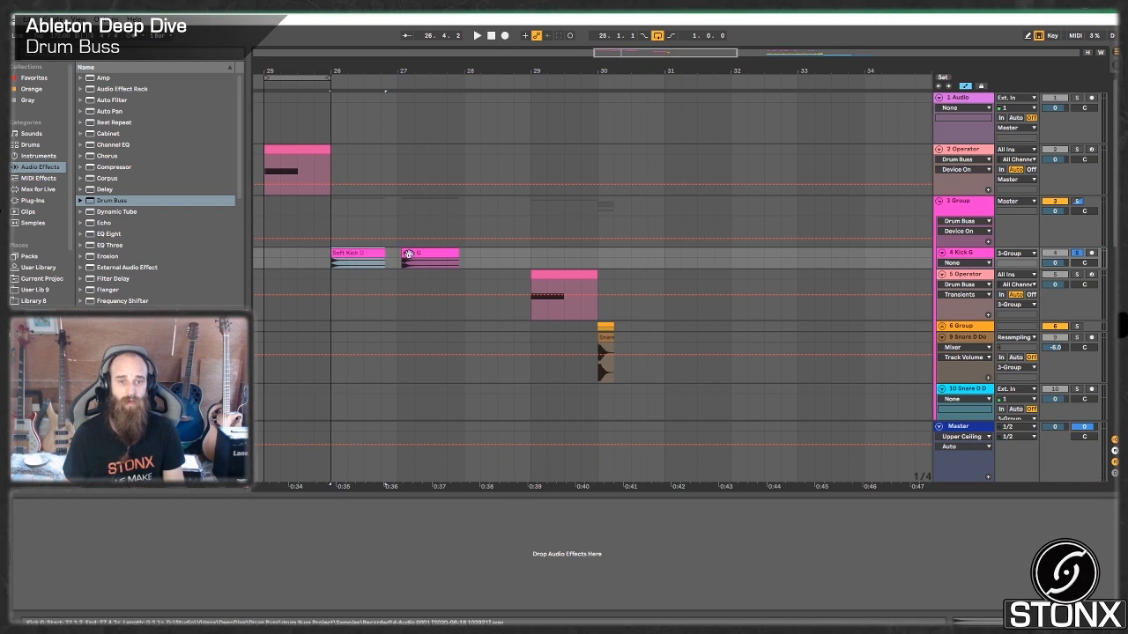
Play the Soft Kick G clip and the Kick G clip in turn to compare the two kicks
left_click(410, 253)
left_click(366, 251)
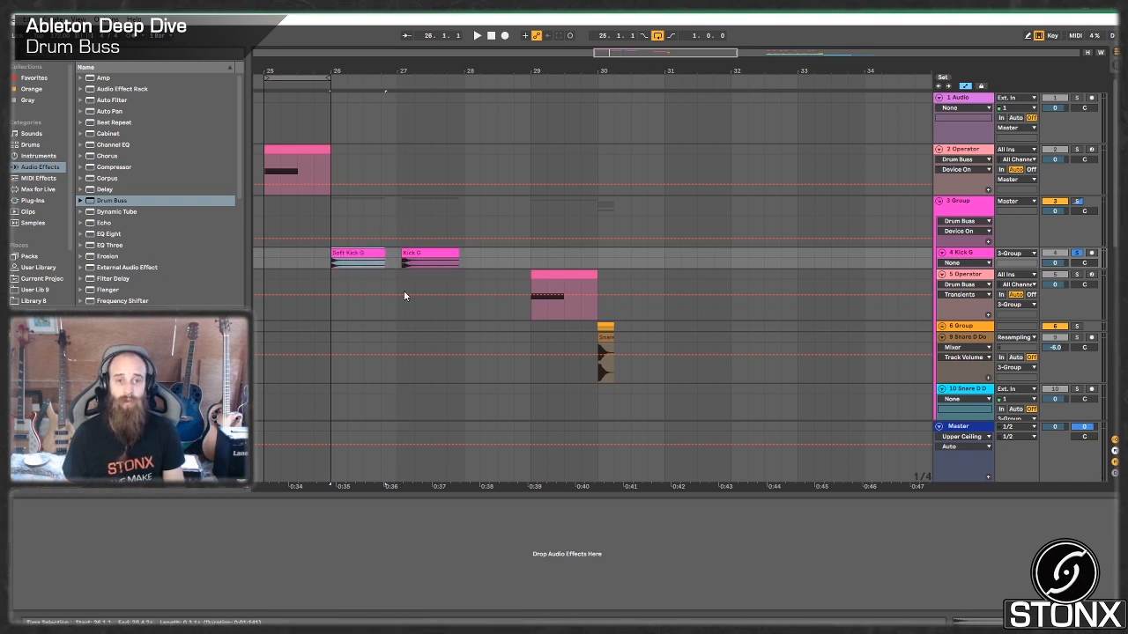
key("space")
left_click(420, 252)
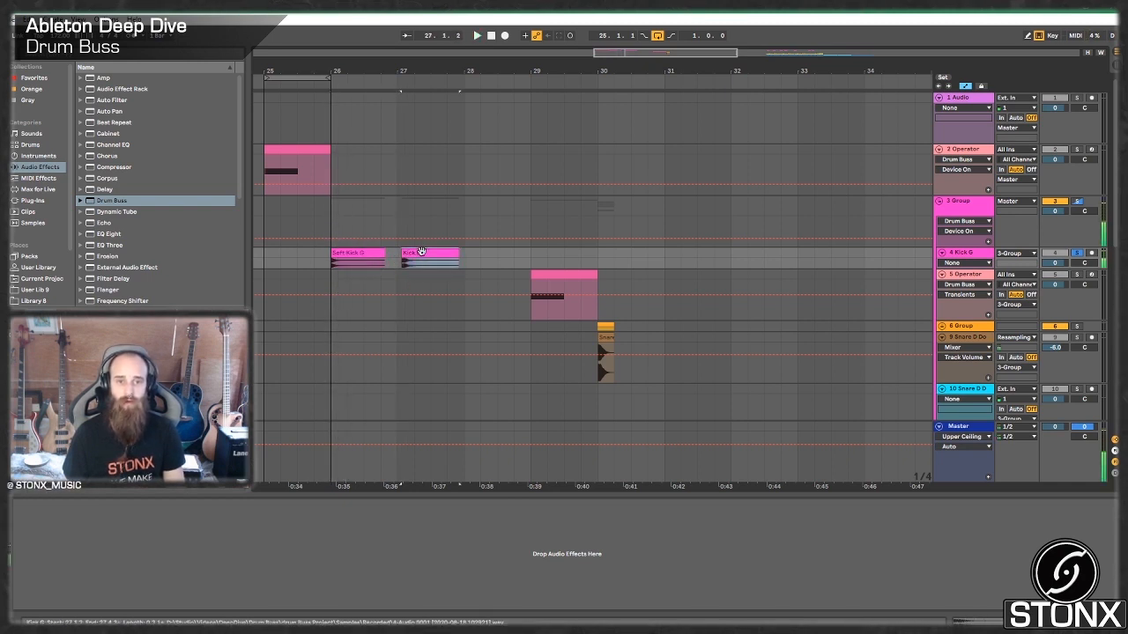
key("ctrl+l")
key("space")
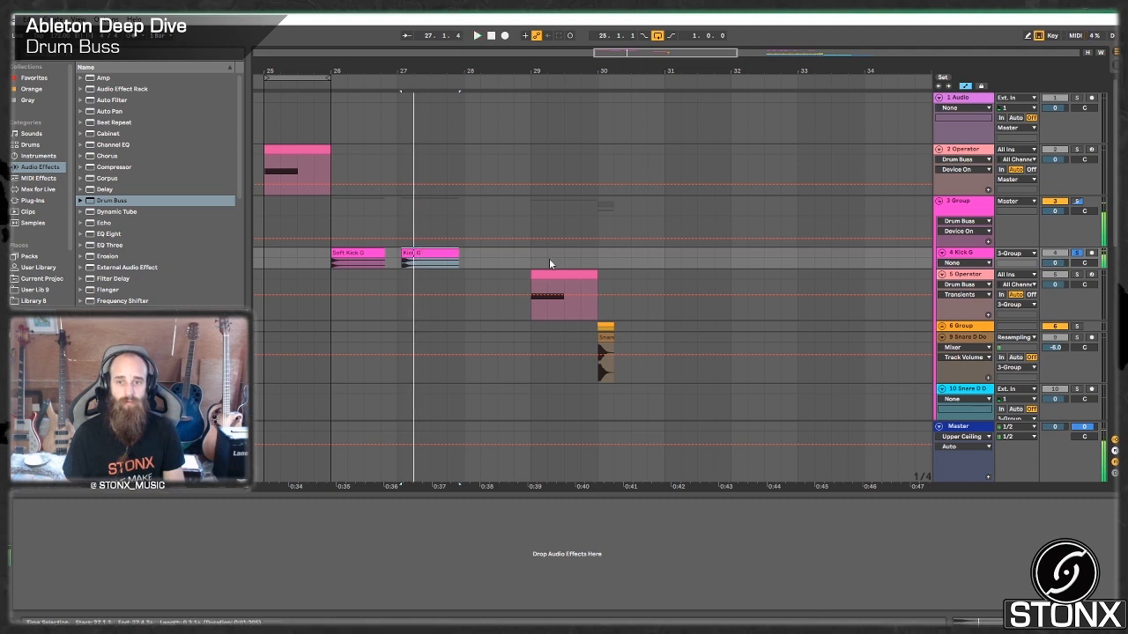
Open the 5 Operator track's MIDI clip at bar 29 and inspect its D2 note
left_click(589, 186)
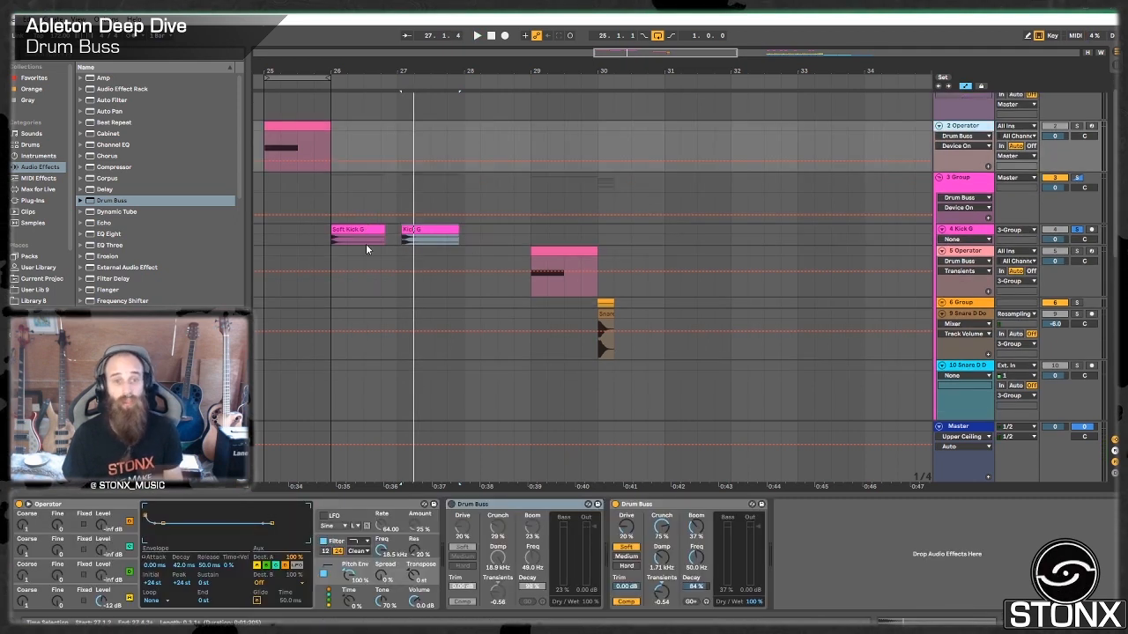
left_click(966, 185)
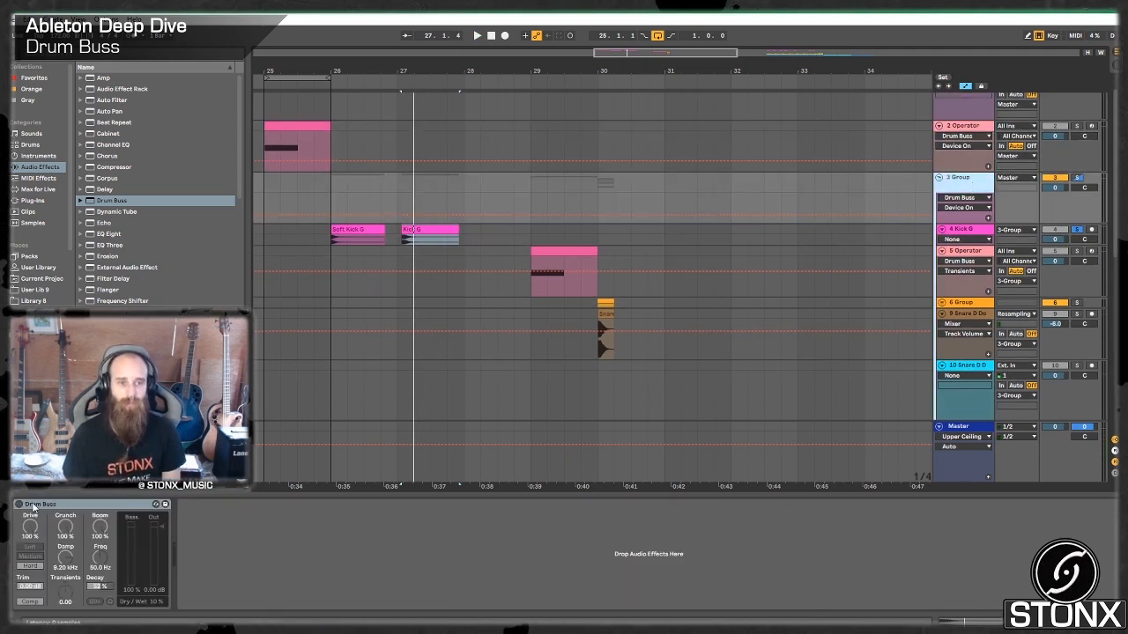
scroll(795, 258, "down", 3)
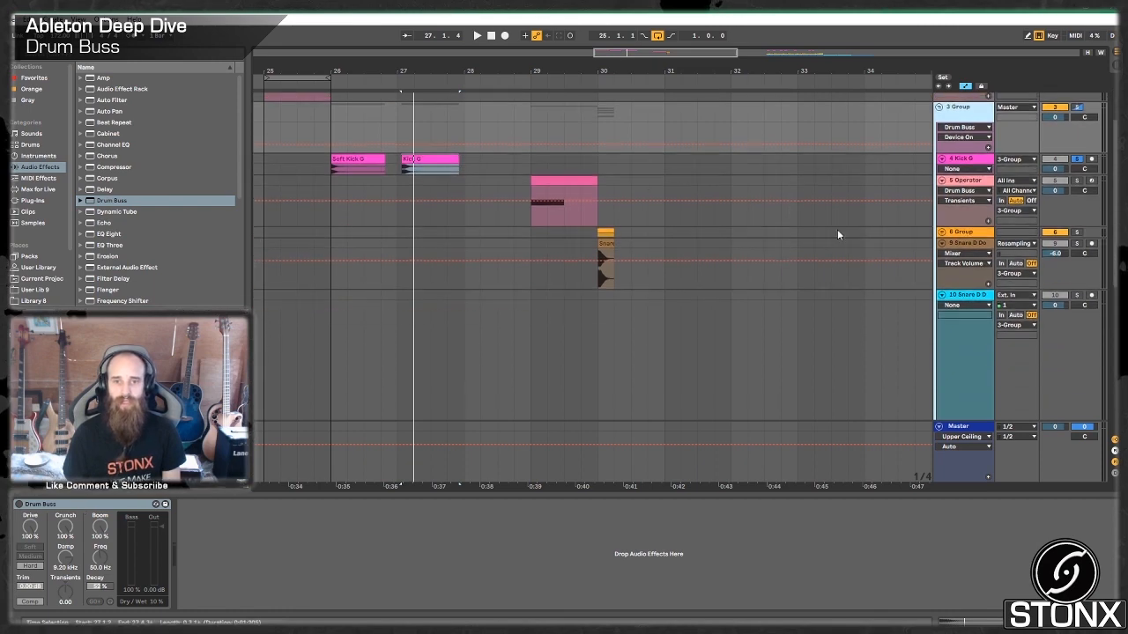
left_click(963, 187)
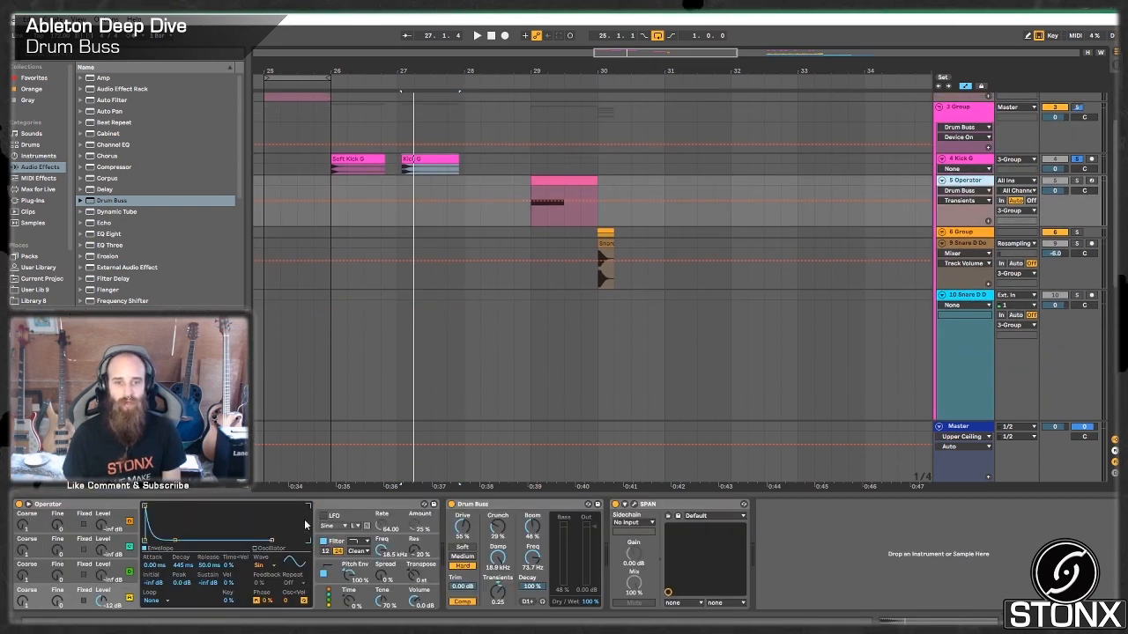
left_click(560, 179)
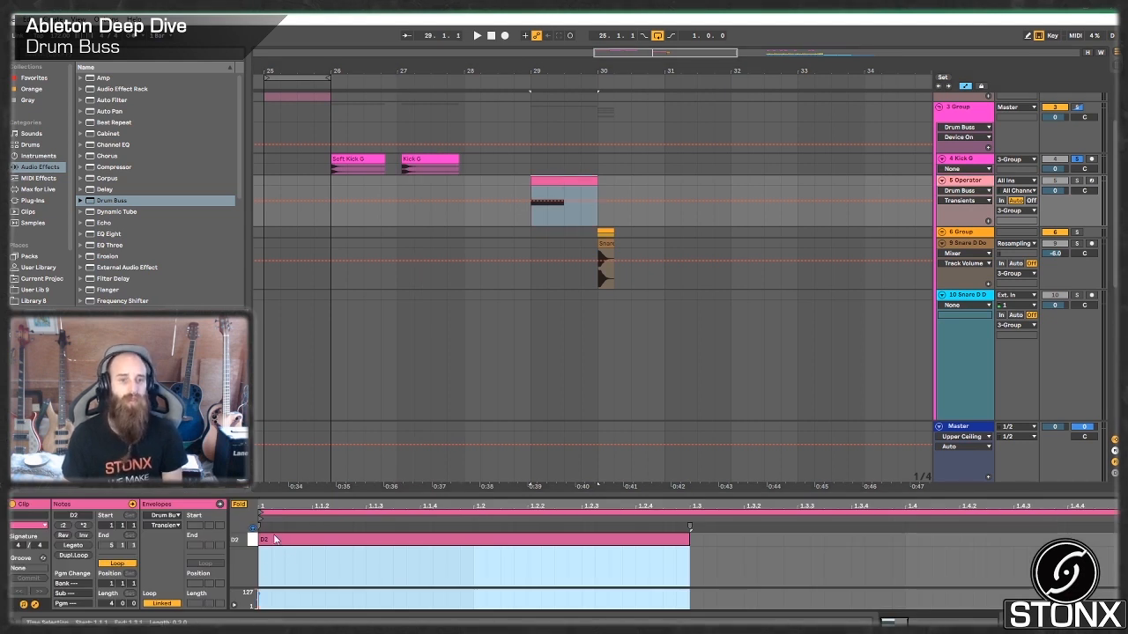
left_click(274, 539)
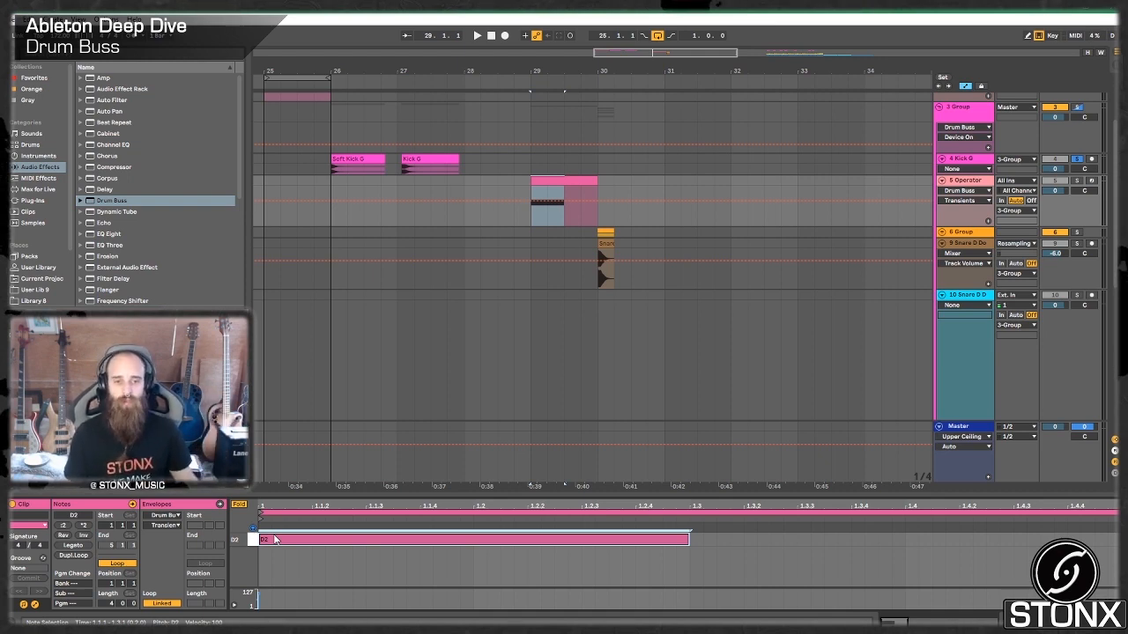
Solo the 5 Operator track instead of the audio kick and show its device chain
left_click(1077, 180)
left_click(999, 181)
left_click(973, 181)
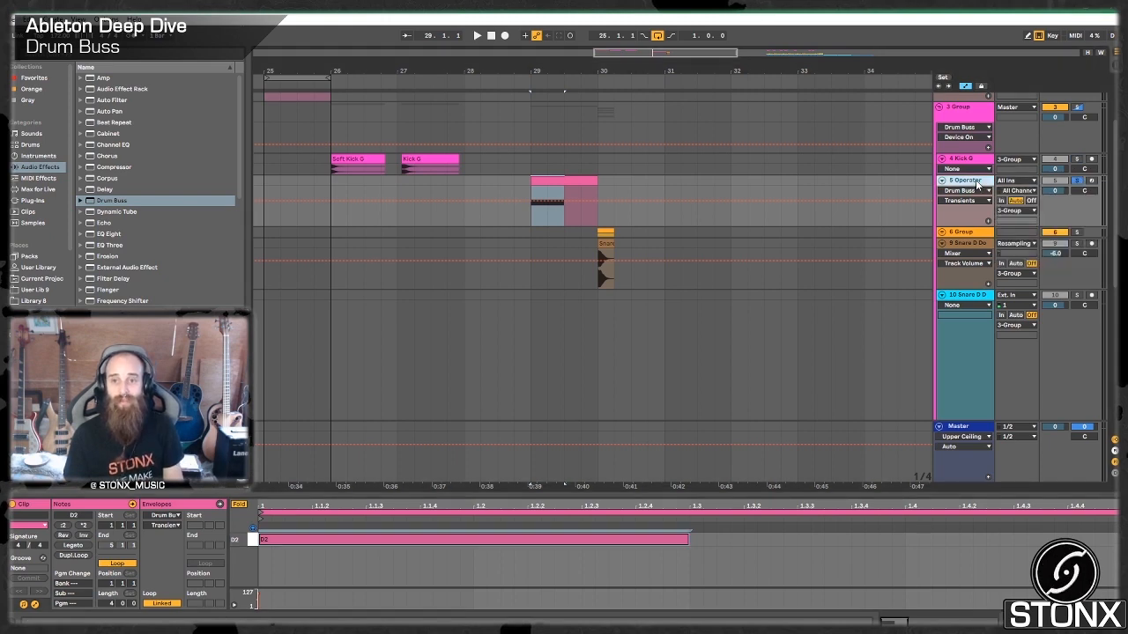
key("shift+Tab")
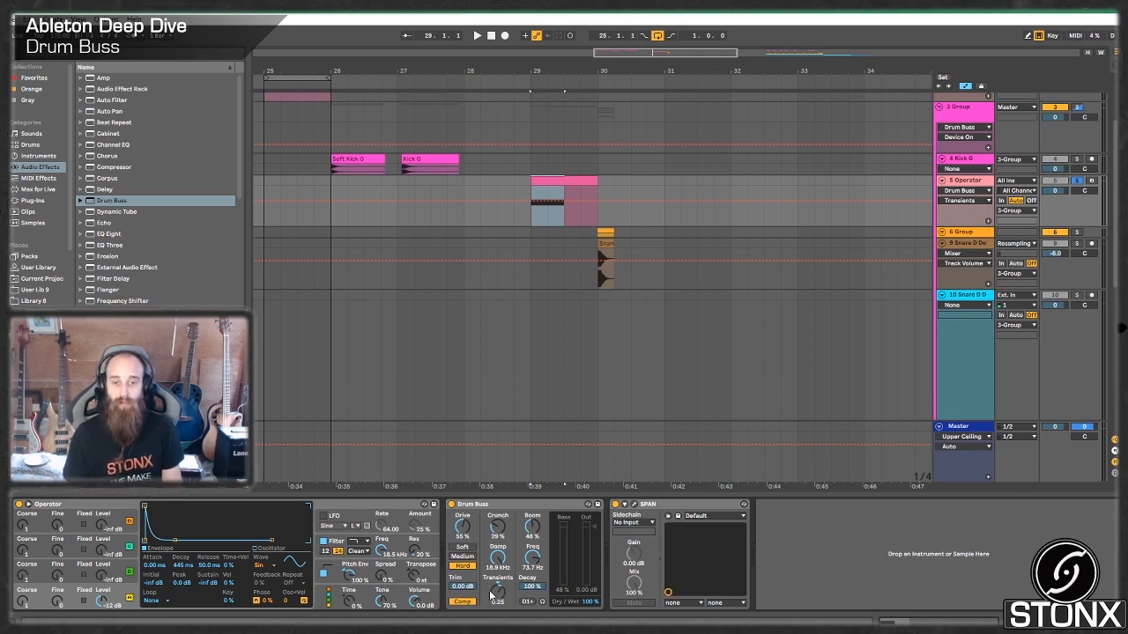
Audition the 5 Operator kick with its Drum Buss bypassed and enabled, leaving Drum Buss on
left_click(548, 182)
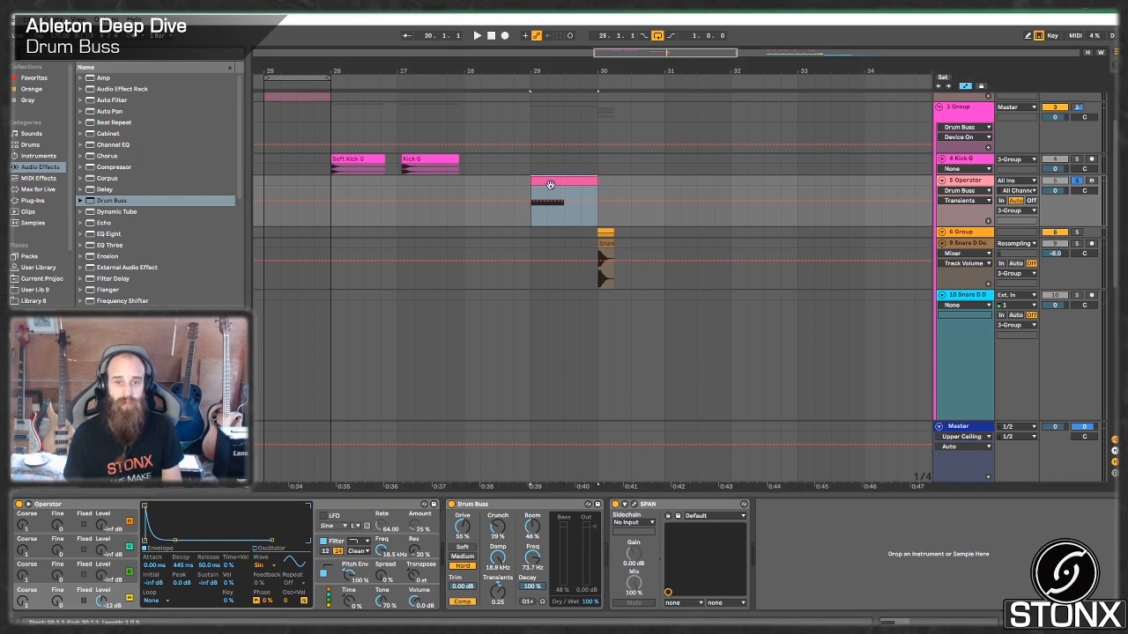
left_click(453, 507)
key("space")
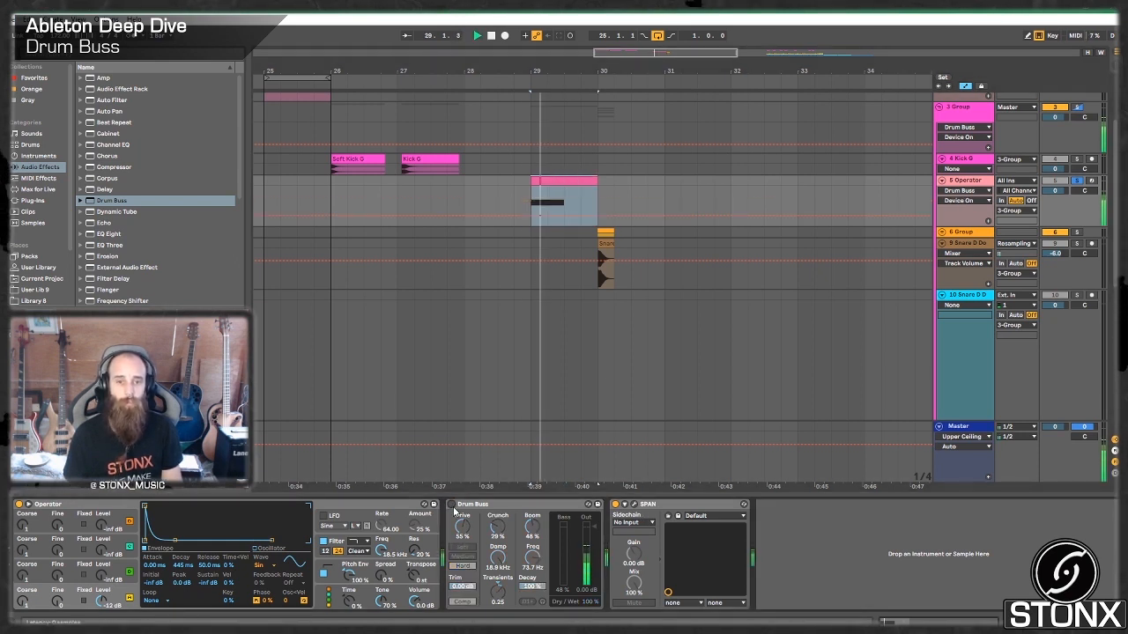
left_click(451, 505)
key("space")
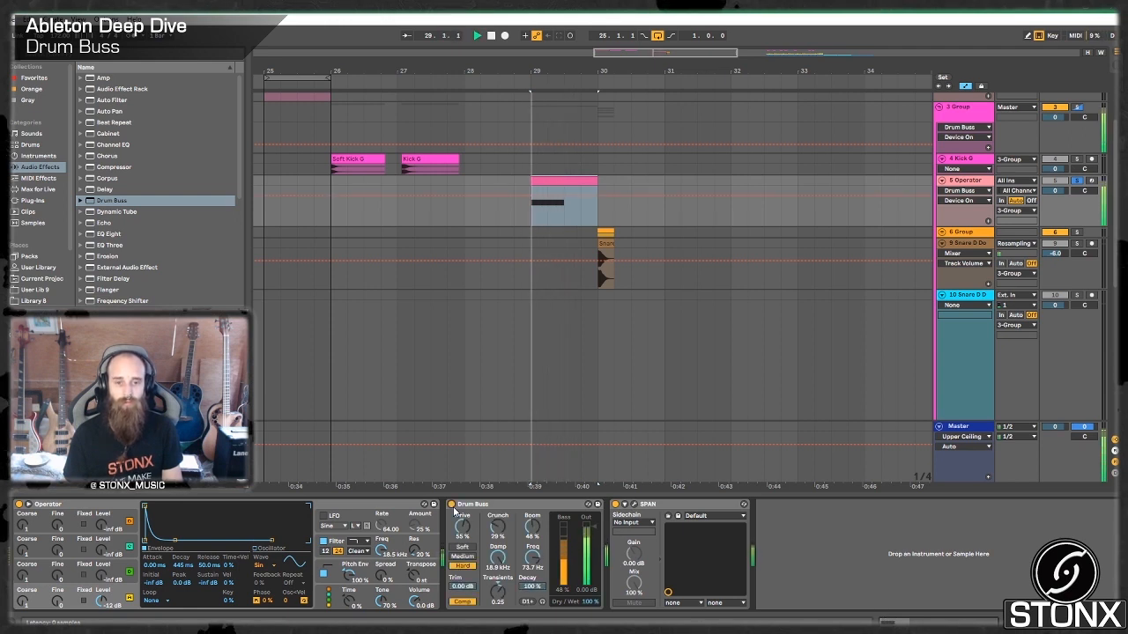
key("space")
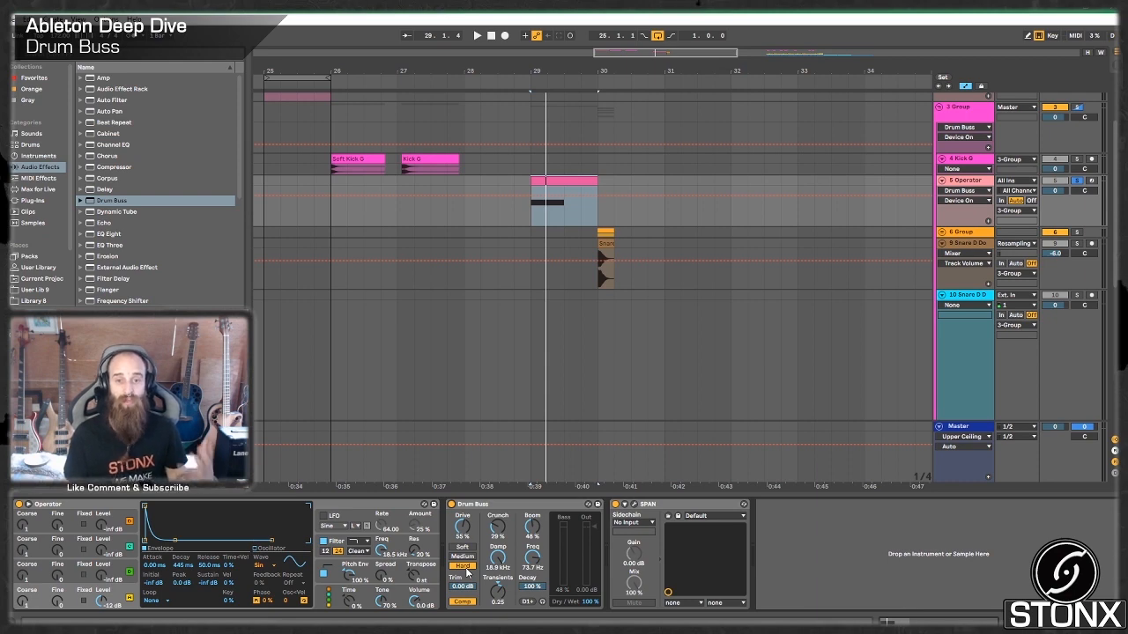
Open the SPAN analyzer in an enlarged window and compare the kick's spectrum without and with Drum Buss
left_click(635, 505)
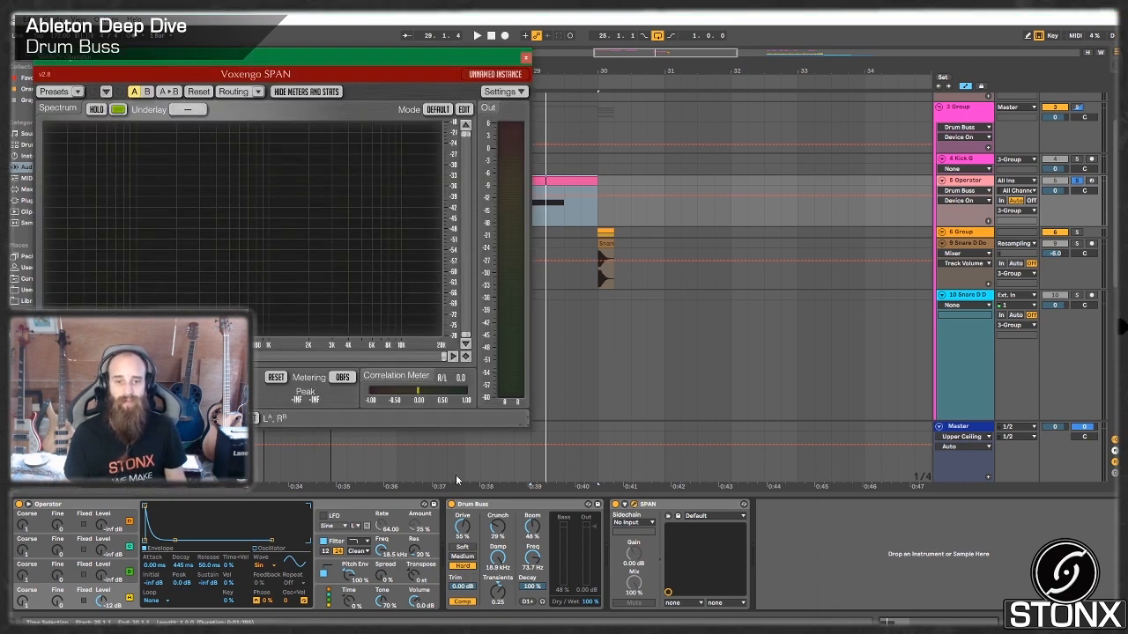
left_click_drag(525, 428, 891, 438)
left_click(452, 505)
key("space")
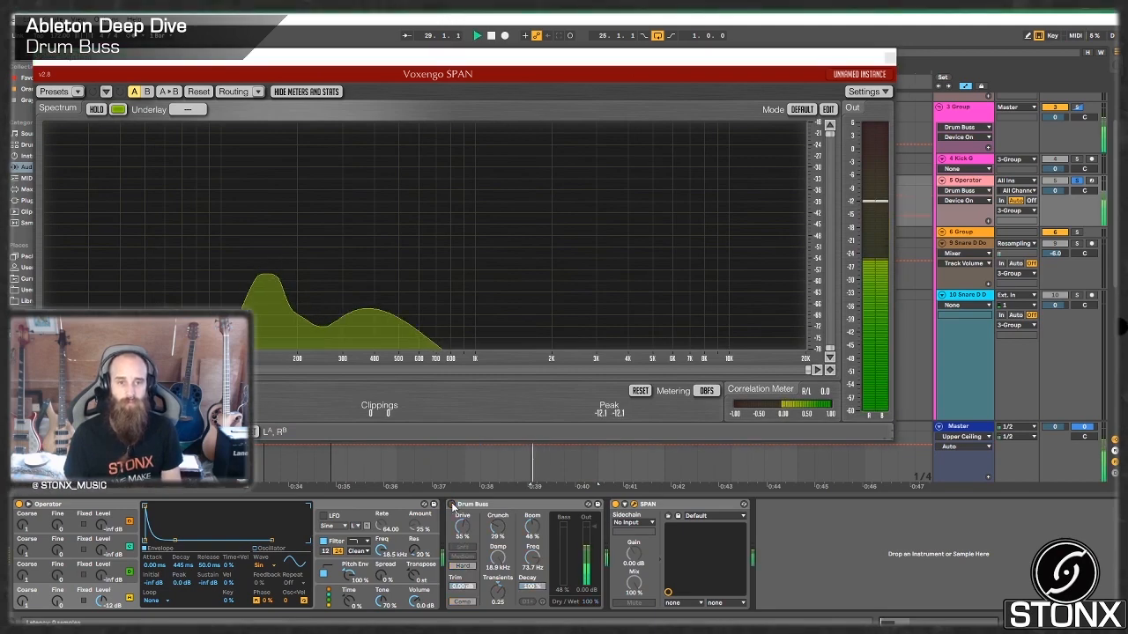
left_click(451, 505)
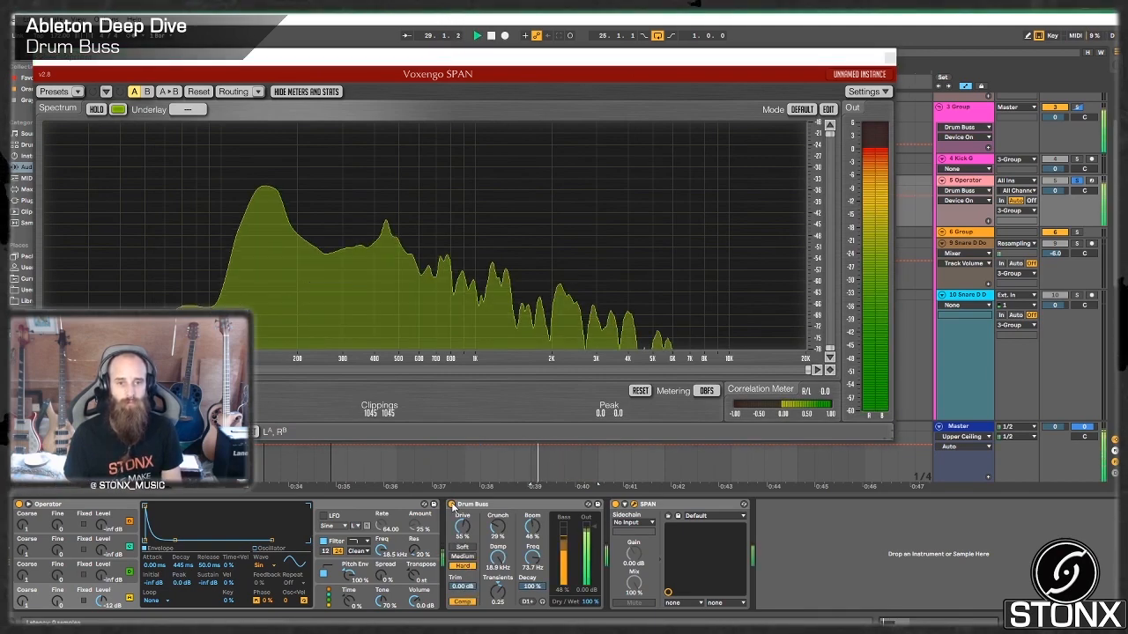
key("space")
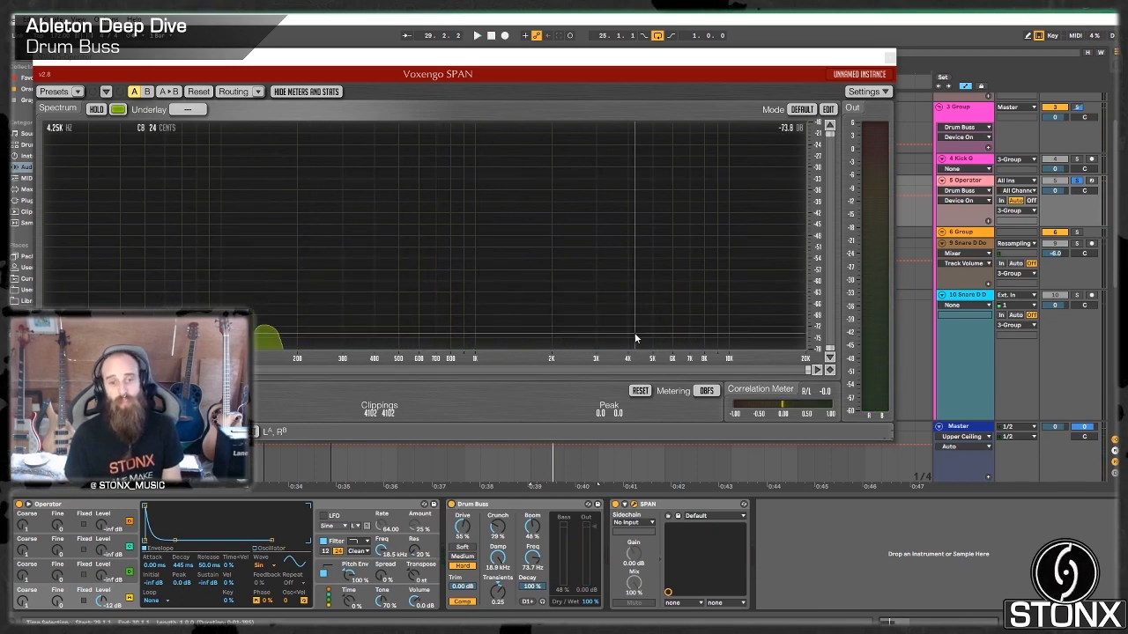
Repeat the spectrum comparison with Drum Buss off and on, leave it enabled, and close SPAN
left_click(452, 507)
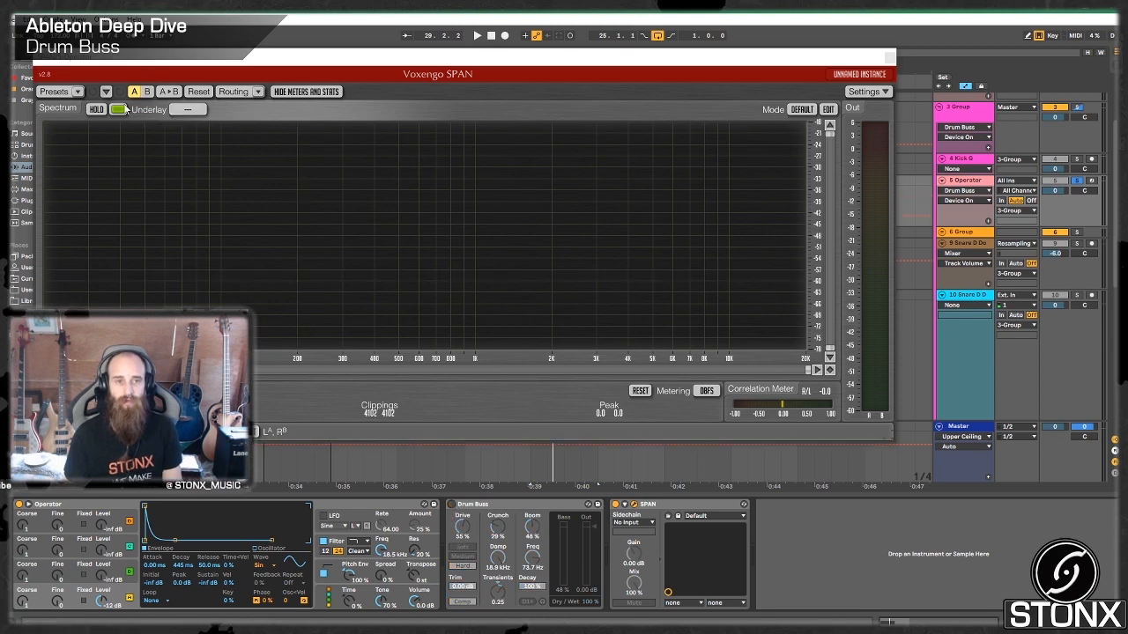
key("space")
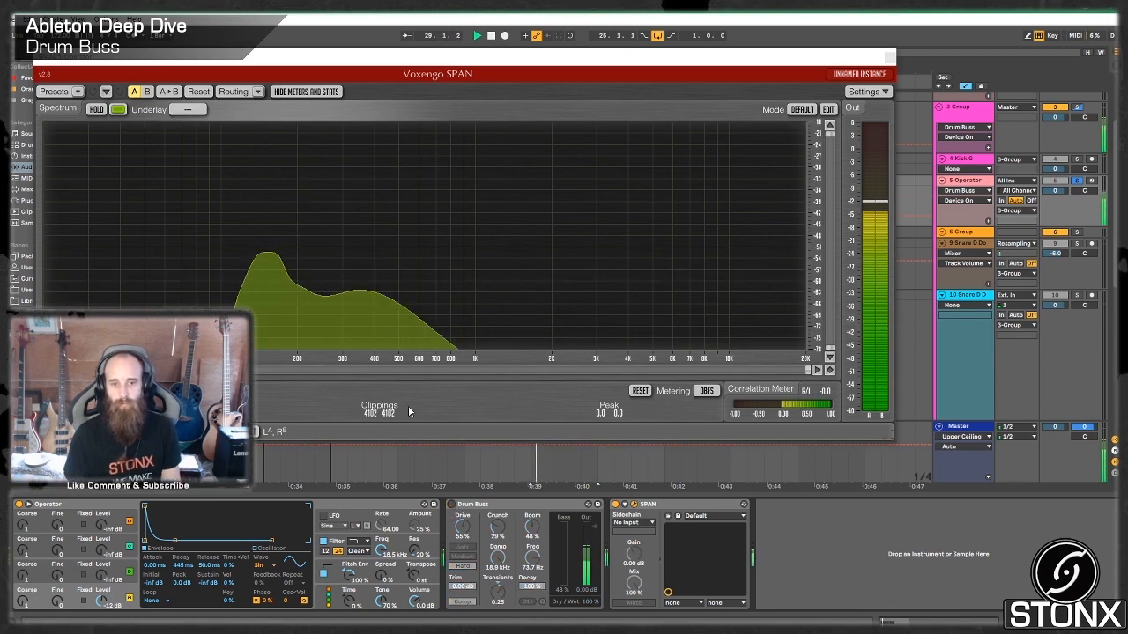
key("space")
left_click(452, 505)
key("space")
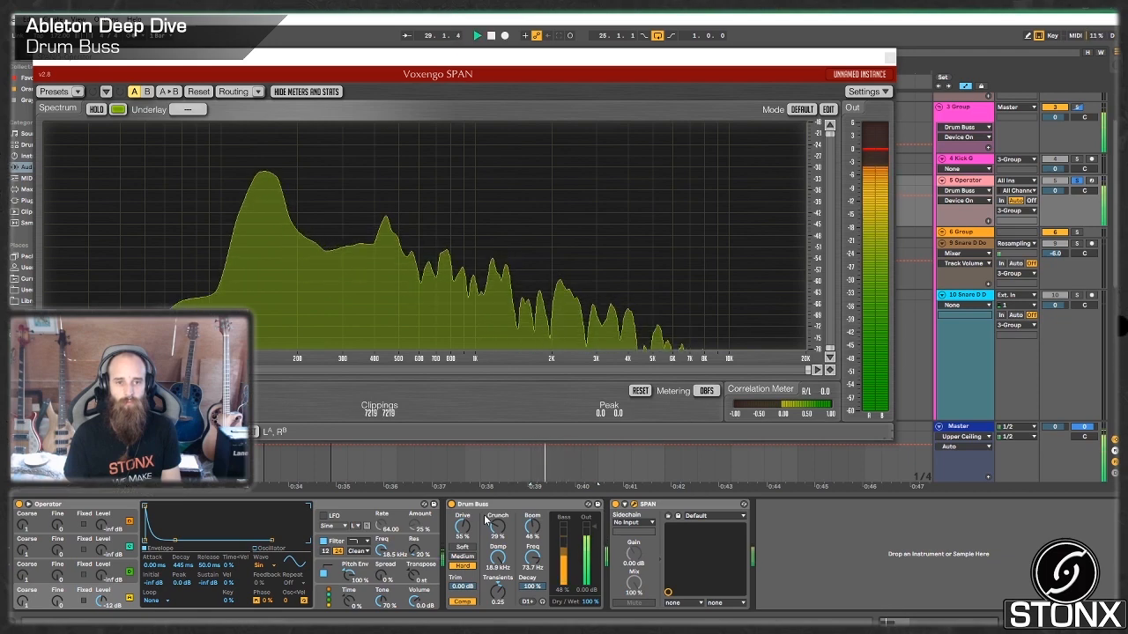
key("space")
left_click(888, 59)
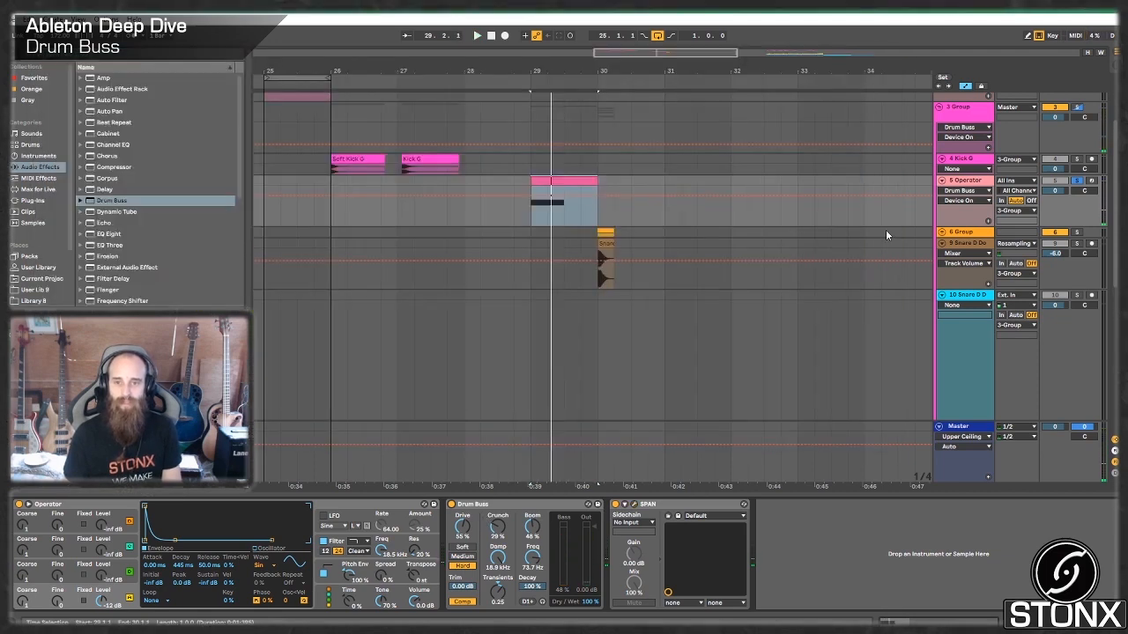
Expand the 6 Group track, focus on the snare clips at bar 30, and solo the 7 6-Audio 1 track
left_click(941, 233)
scroll(803, 285, "down", 2)
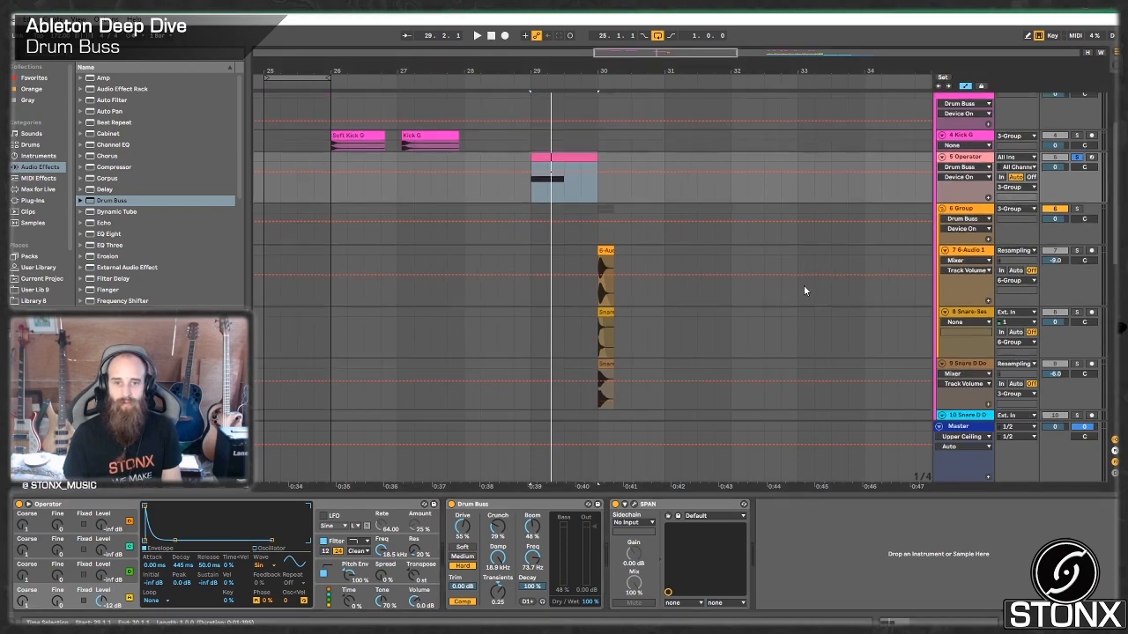
left_click(607, 226)
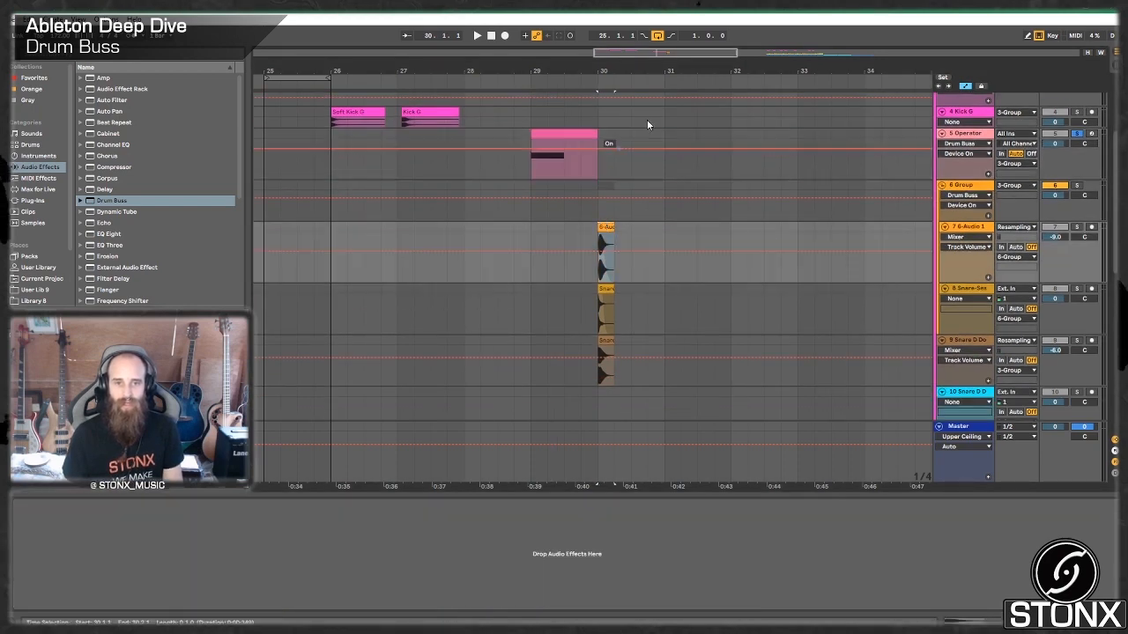
left_click_drag(569, 71, 257, 150)
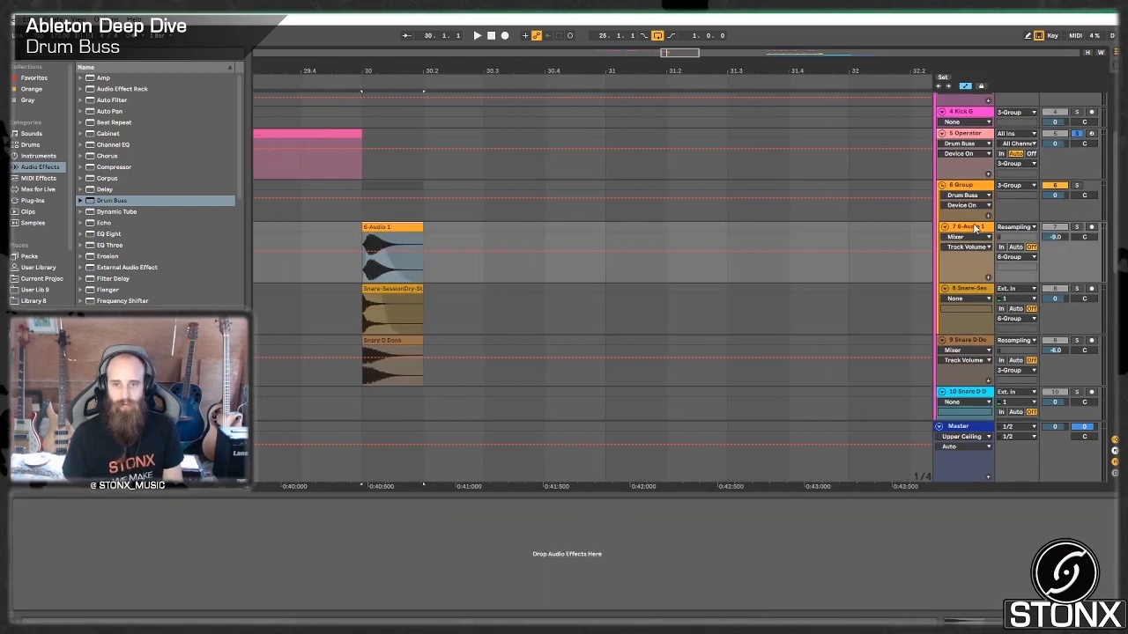
left_click(1075, 228)
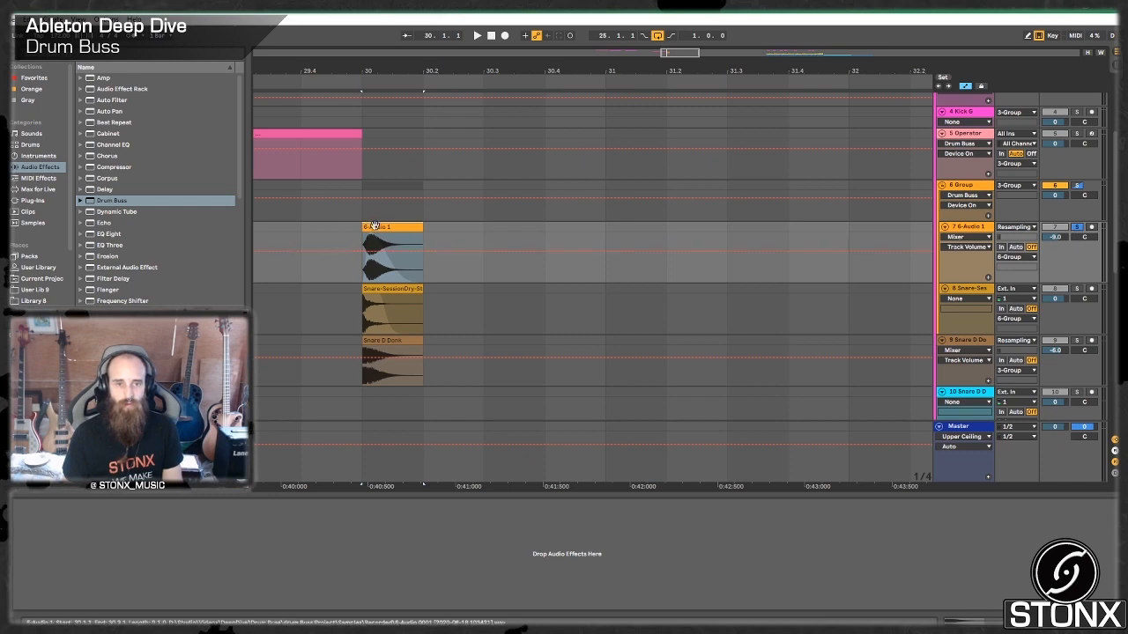
Bypass Drum Buss on the 6 Group track and audition the 6-Audio 1 snare clip at bar 30
left_click(977, 186)
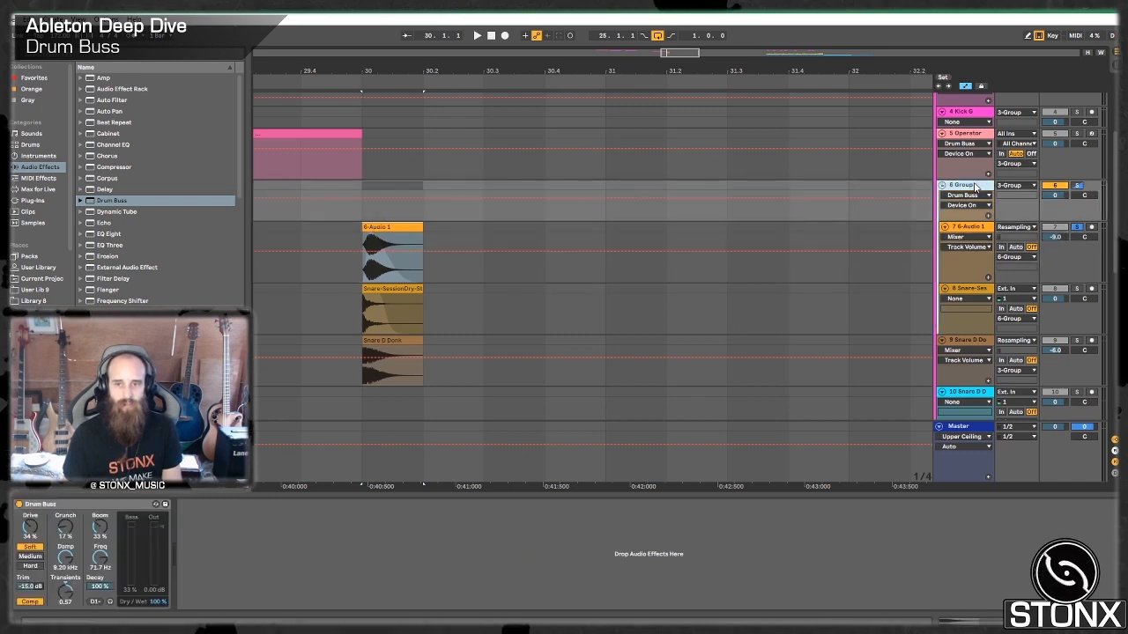
left_click(19, 504)
left_click(391, 227)
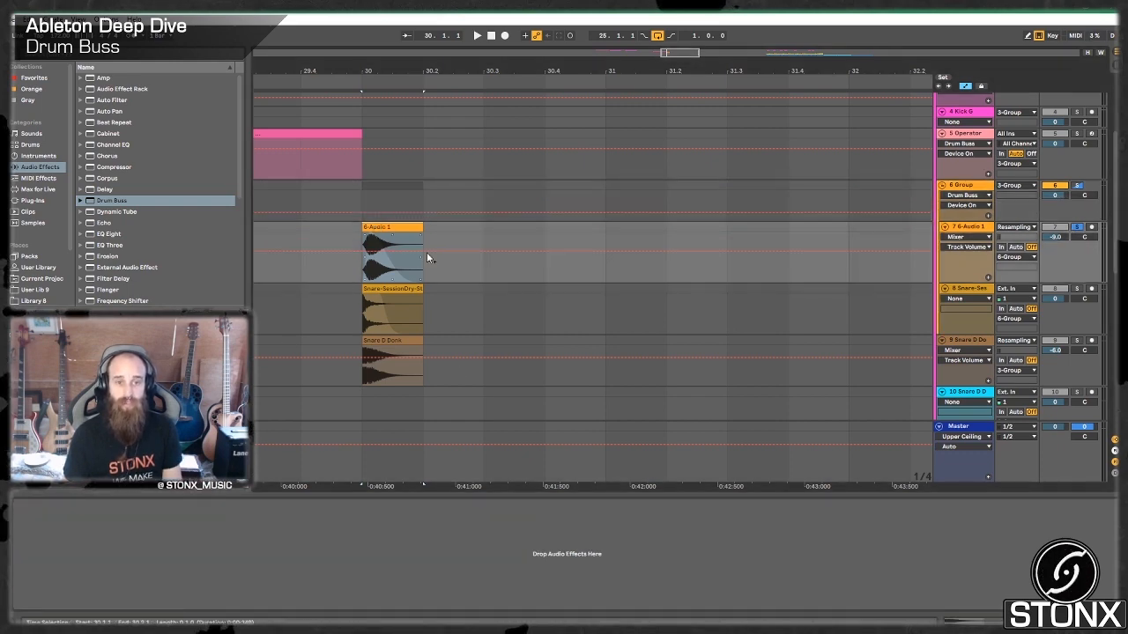
key("space")
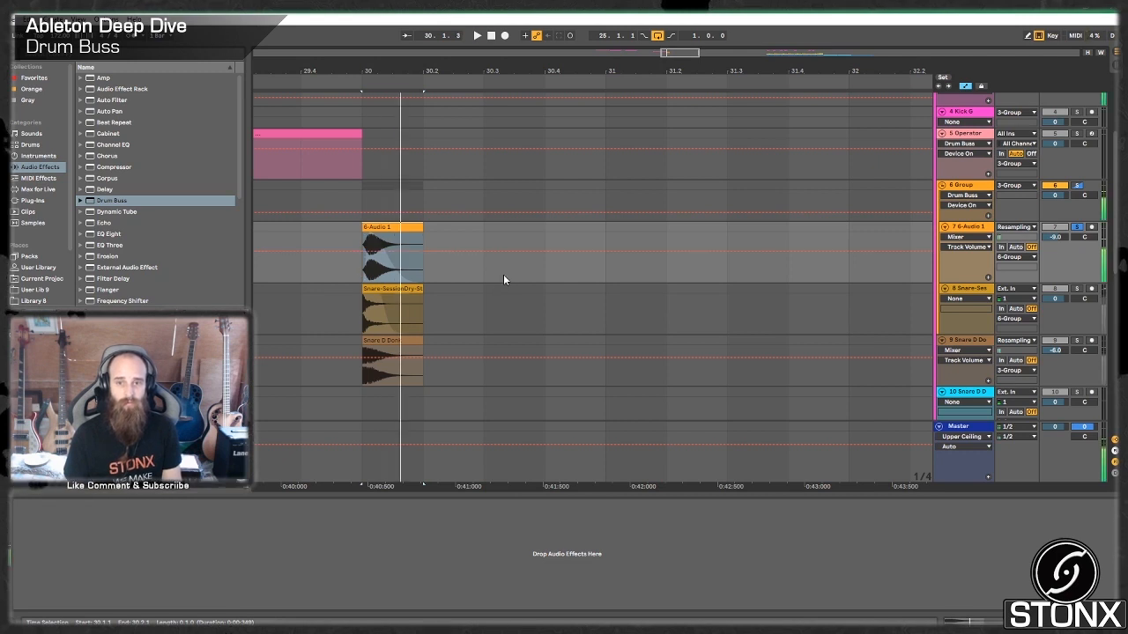
Solo the 8 Snare-Ses track and audition its Snare-SessionDry-Stick-Hit2-Hard clip several times
left_click(981, 294)
left_click(1076, 289)
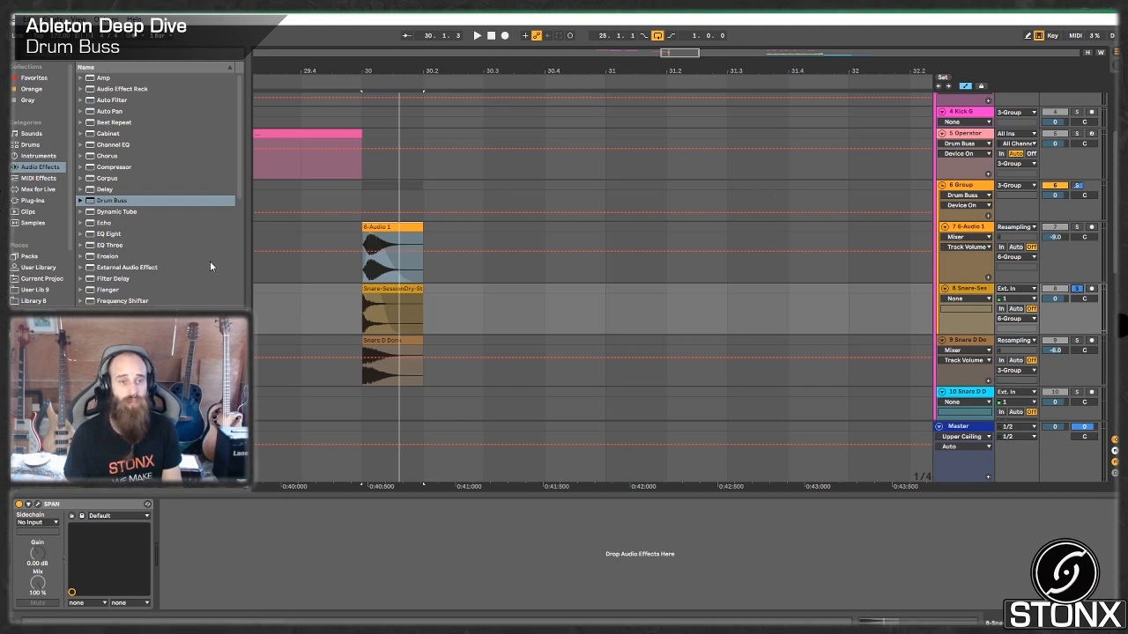
left_click(387, 289)
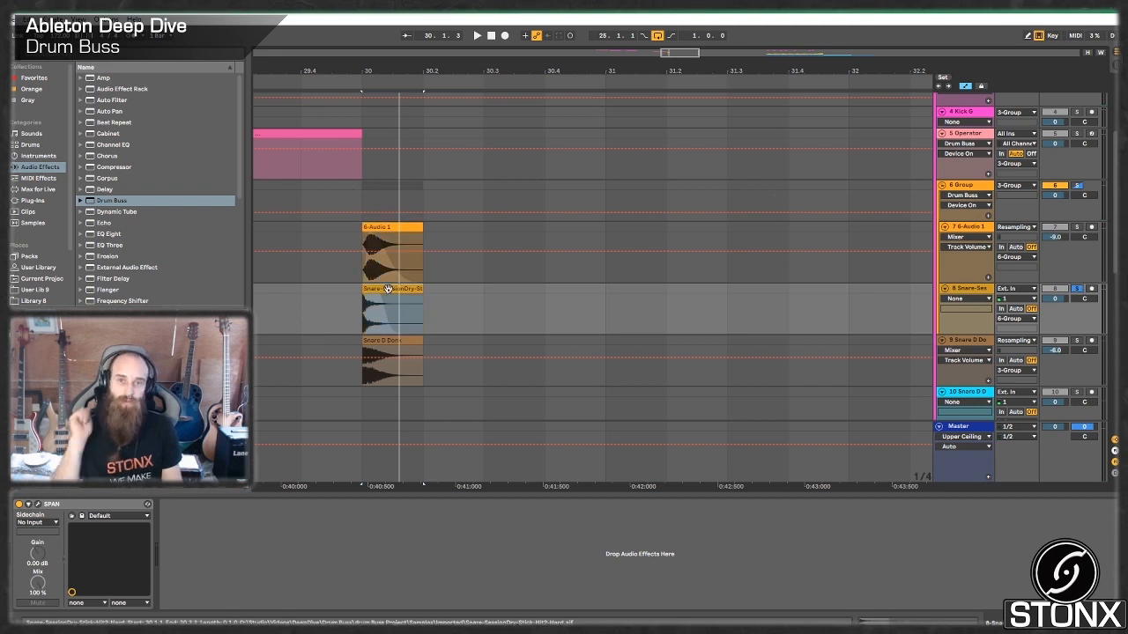
key("space")
key("space")
key("space")
key("space")
key("space")
key("space")
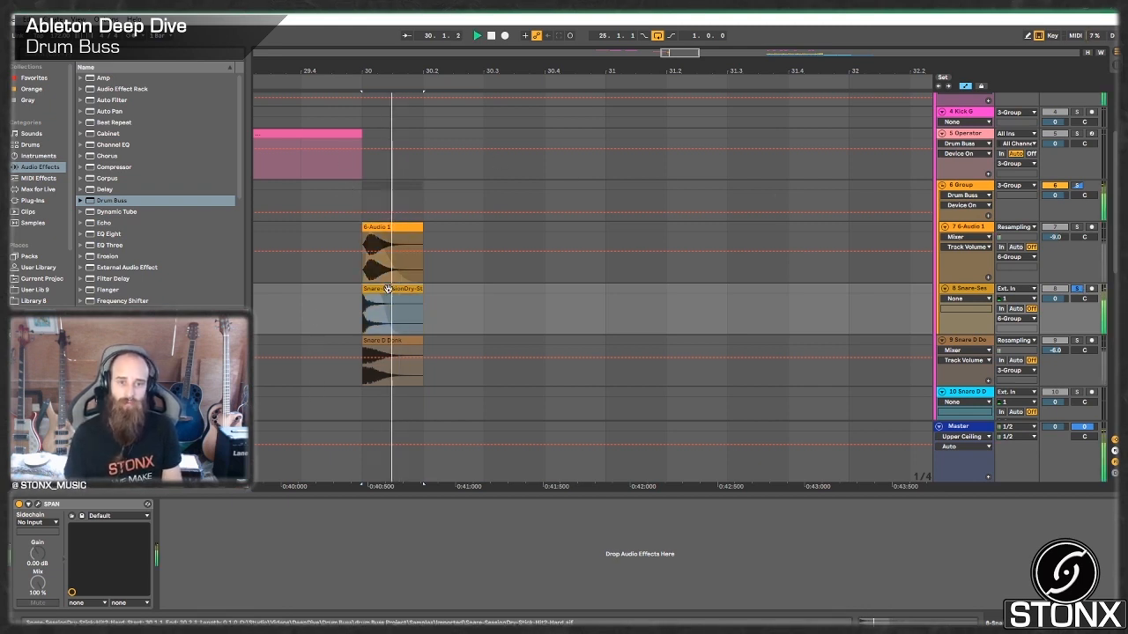
Solo the 7 6-Audio 1 track together with 8 Snare-Ses and play both snare layers from bar 30
left_click_drag(671, 53, 669, 133)
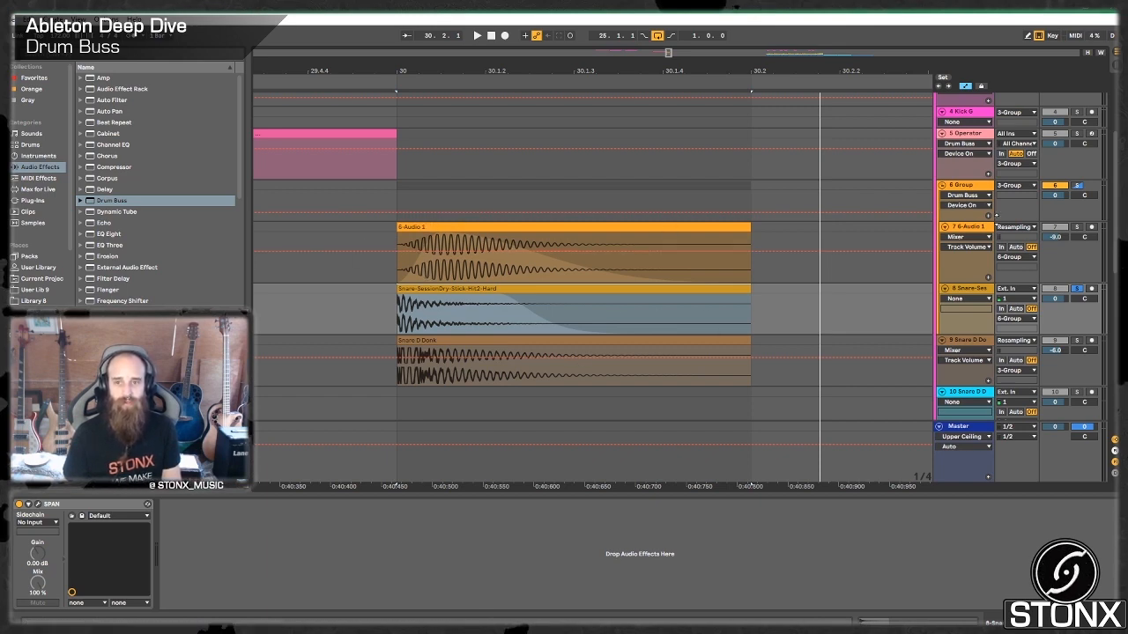
left_click(1077, 228)
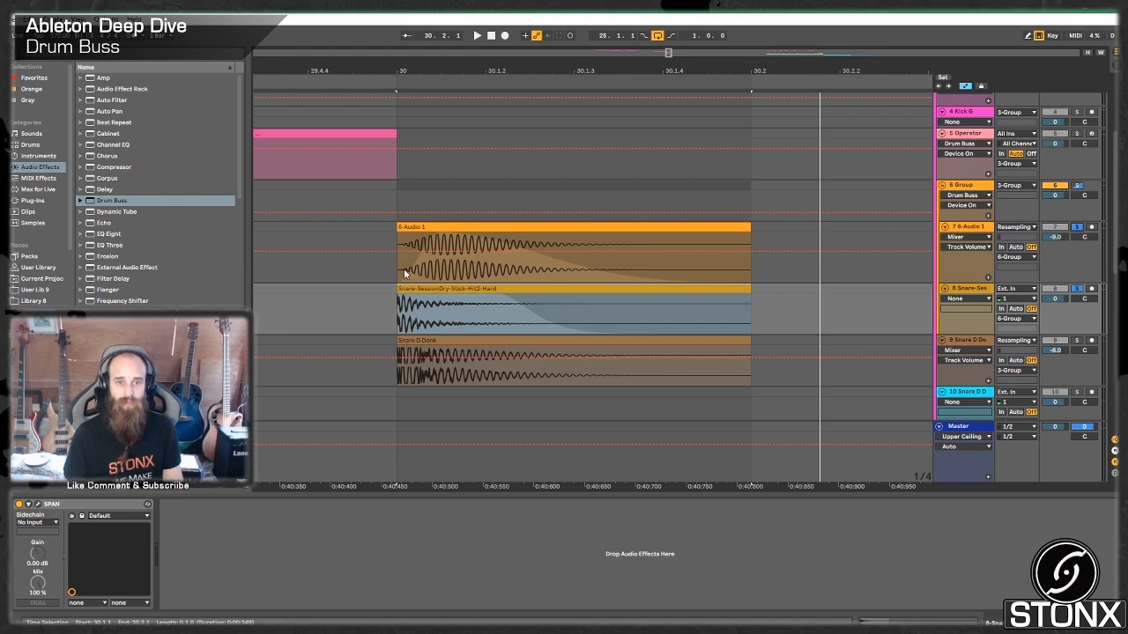
left_click(472, 307)
key("space")
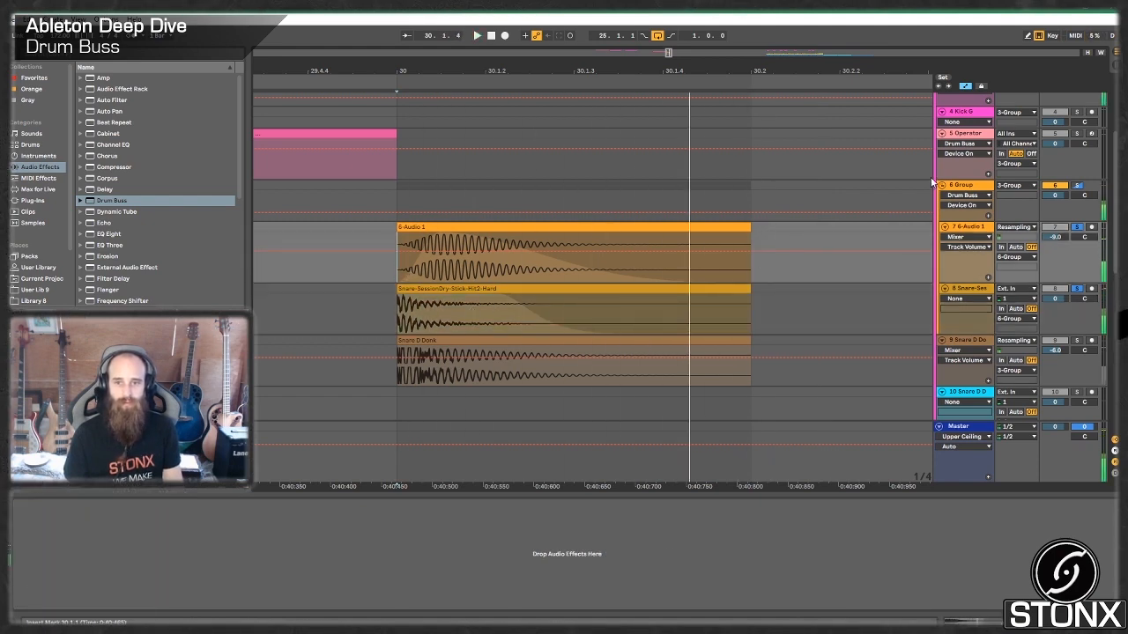
Turn Drum Buss back on for the 6 Group and compare its settings with the Drum Buss on 5 Operator
left_click(960, 185)
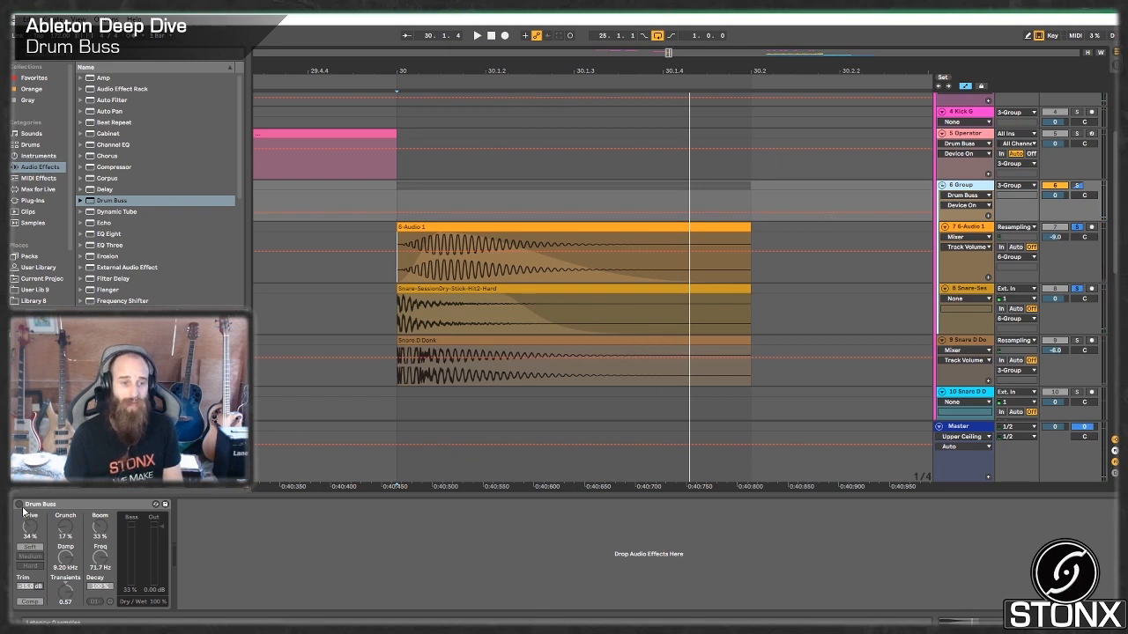
left_click(19, 505)
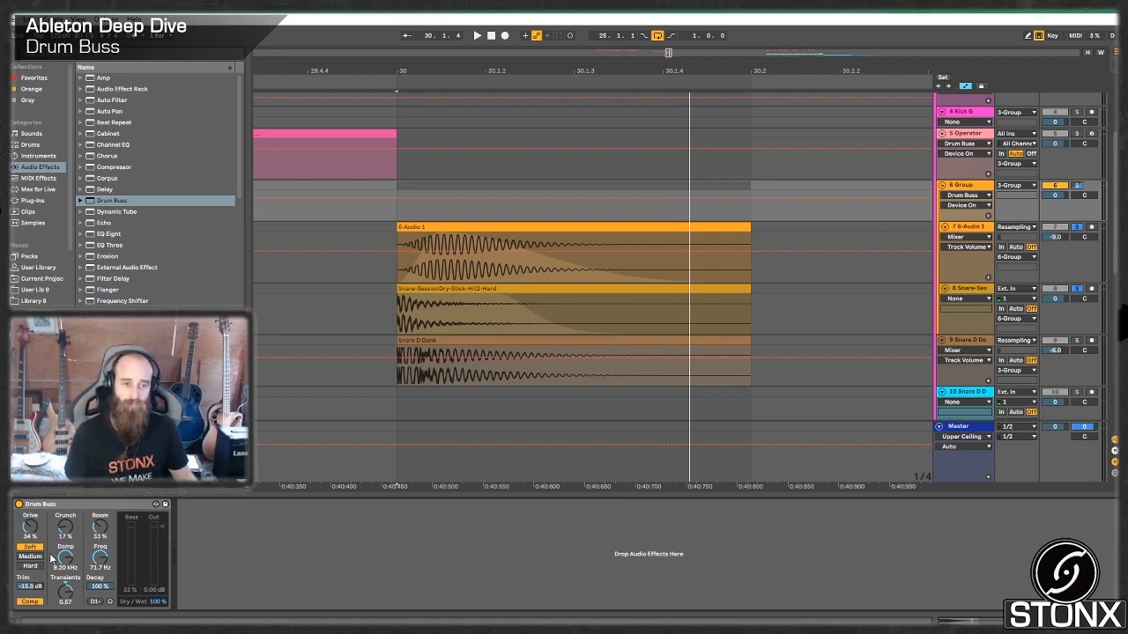
left_click(443, 340)
left_click(969, 134)
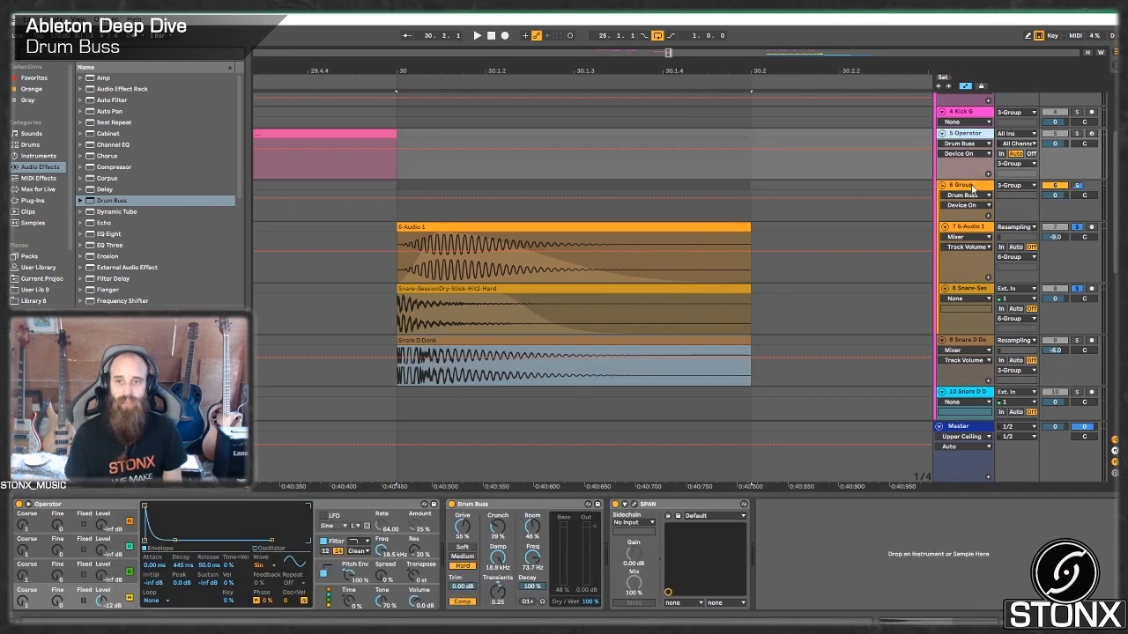
left_click(972, 185)
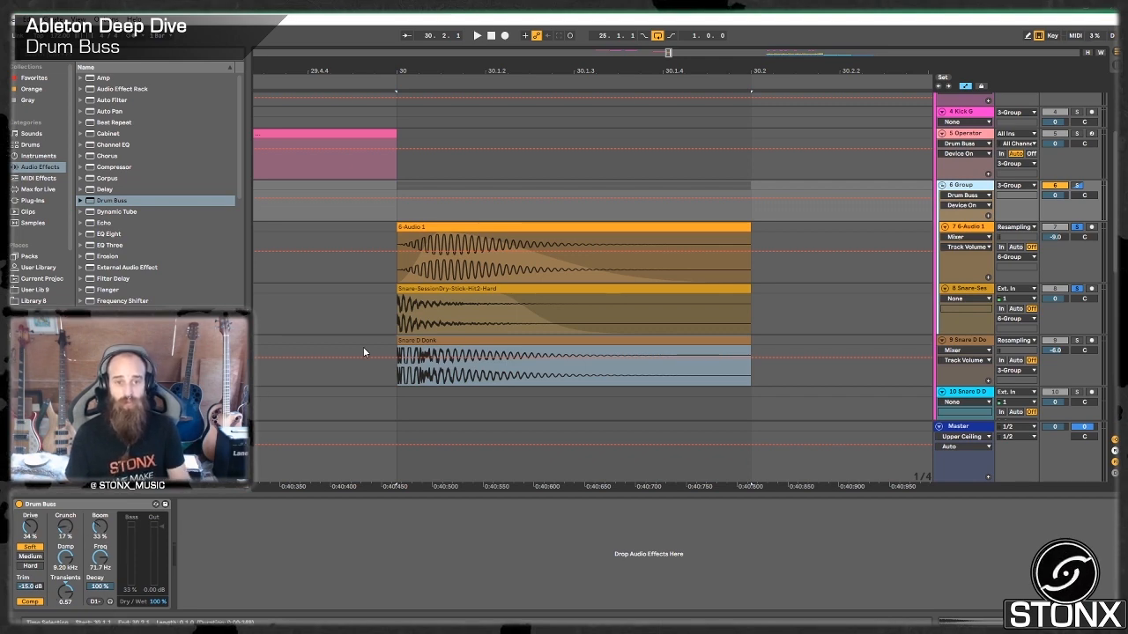
Solo the 9 Snare D Donk track, audition its clip at bar 30, and examine the start of its waveform close up
left_click(424, 340)
key("space")
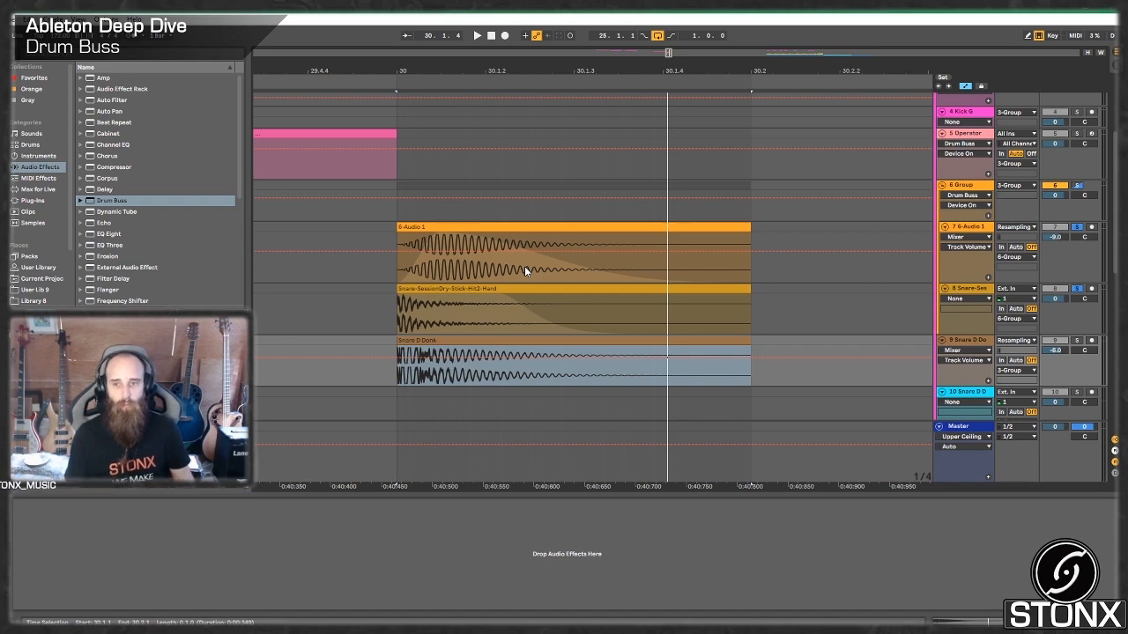
left_click(1083, 341)
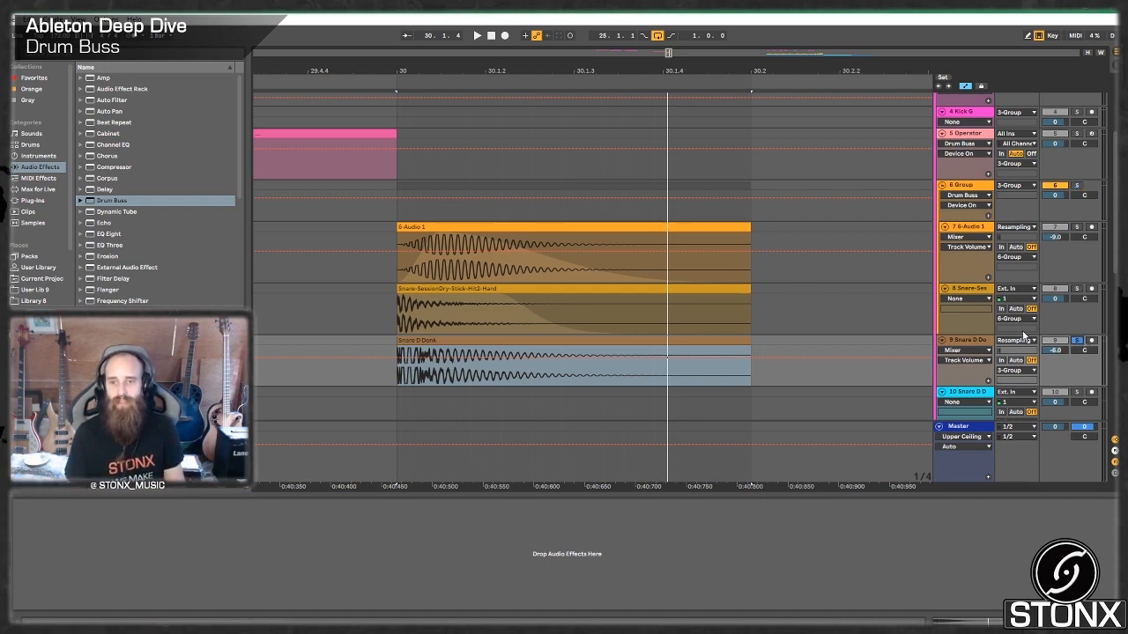
key("space")
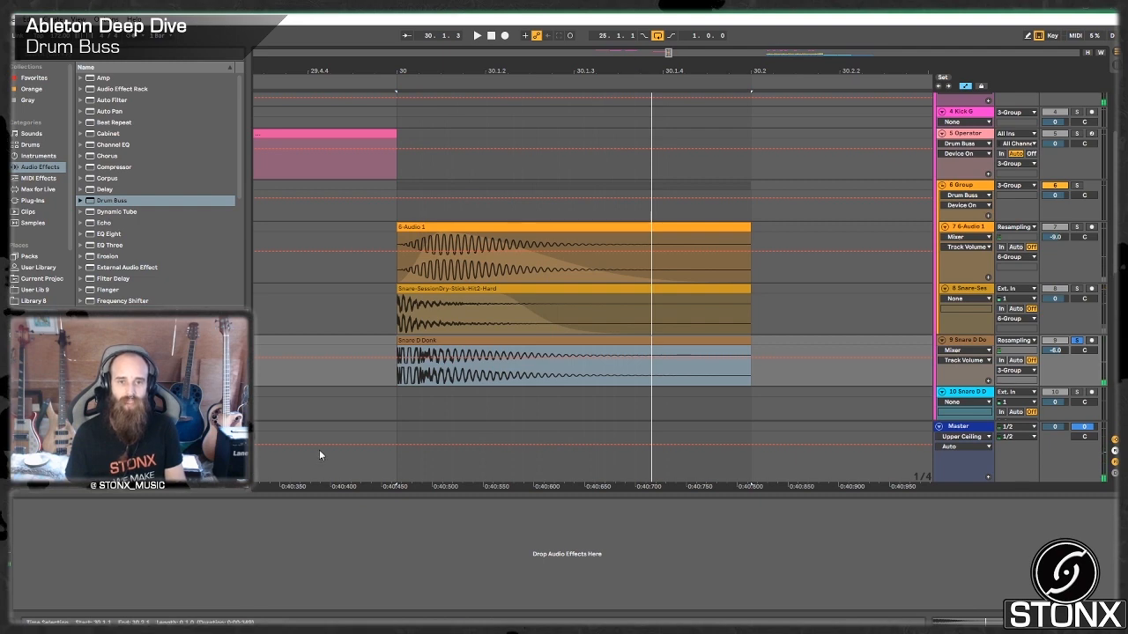
scroll(391, 370, "up", 3)
scroll(404, 393, "up", 5)
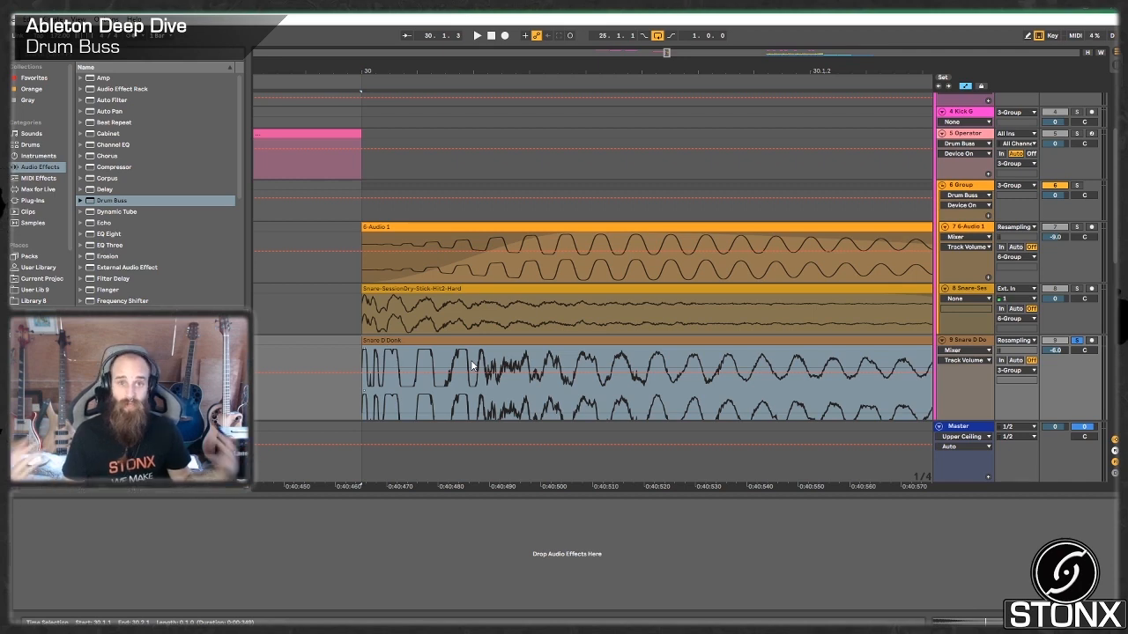
scroll(420, 371, "down", 1)
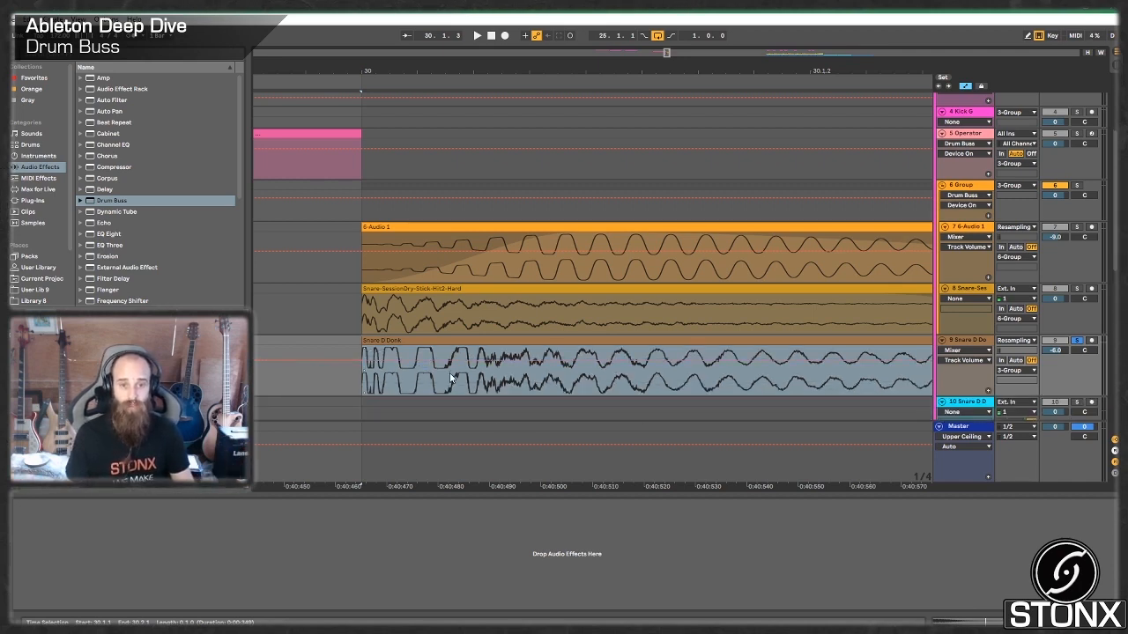
scroll(450, 379, "down", 2)
scroll(465, 379, "down", 3)
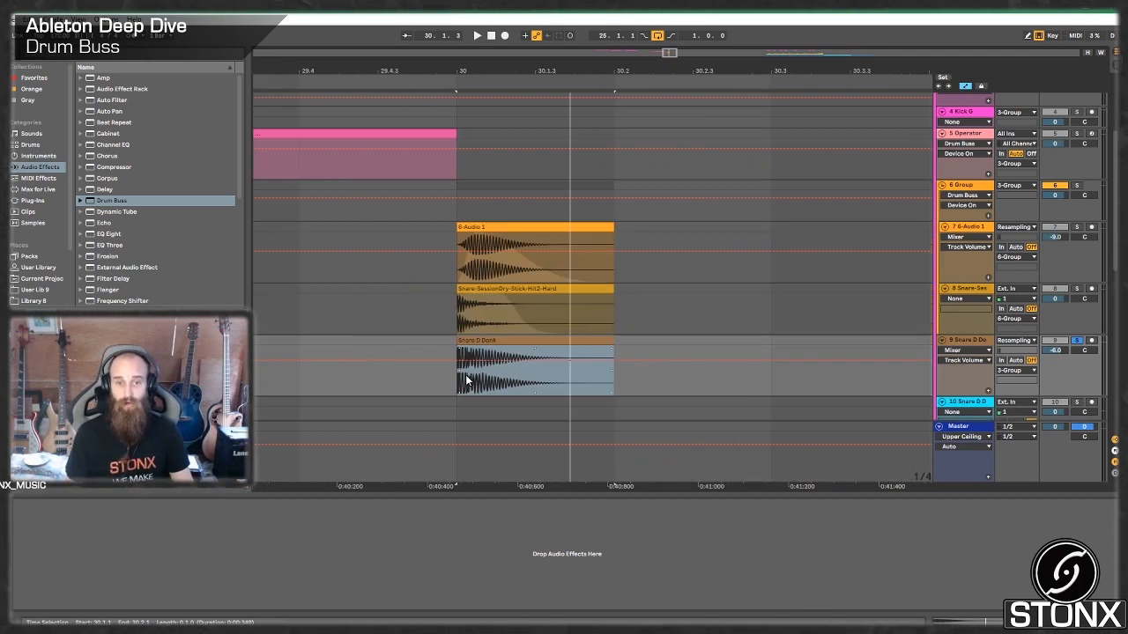
Loop bars 37 to 41 using a selection across the clips on the 14 and 15 Nasty BAss tracks
scroll(564, 365, "down", 8)
scroll(655, 266, "up", 4)
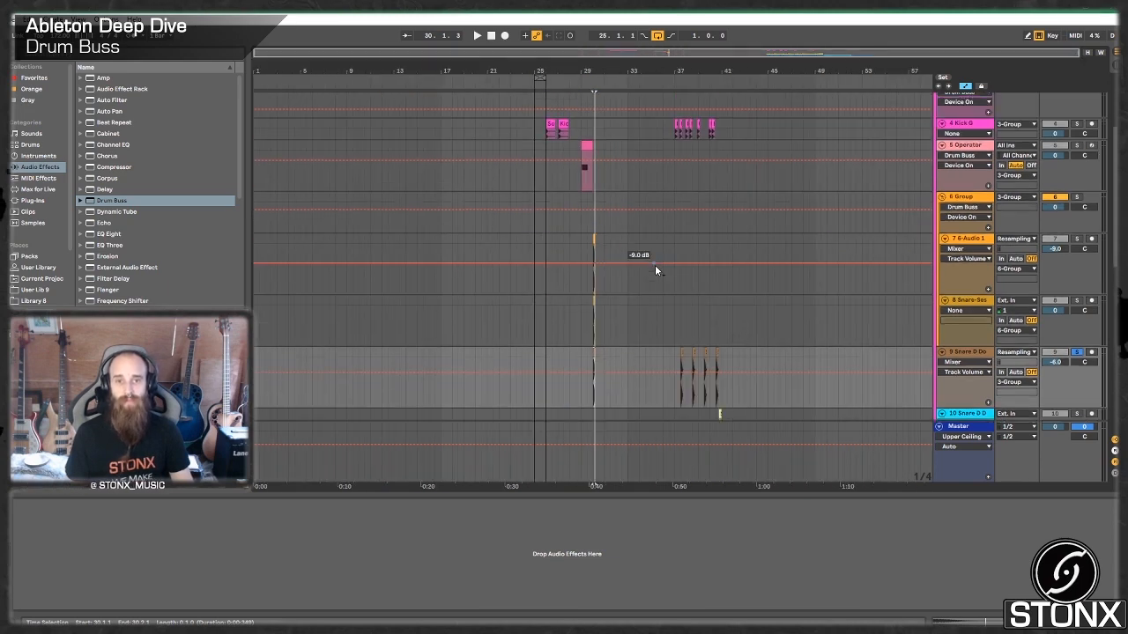
scroll(670, 254, "up", 1)
scroll(671, 250, "down", 10)
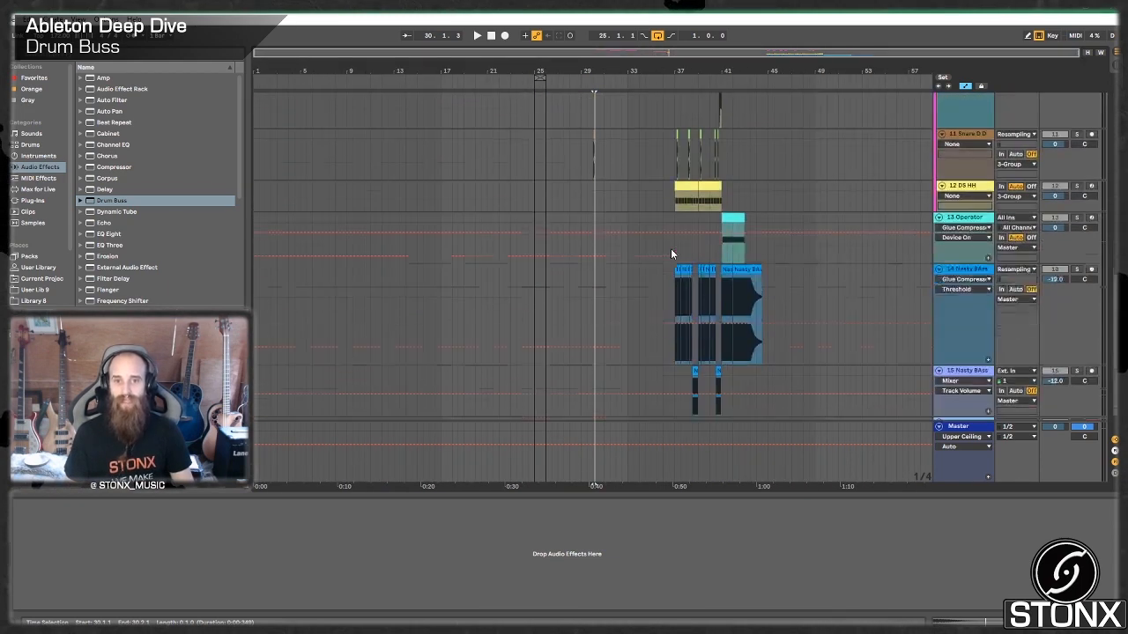
left_click_drag(564, 59, 53, 150)
left_click_drag(564, 80, 419, 70)
scroll(459, 159, "up", 4)
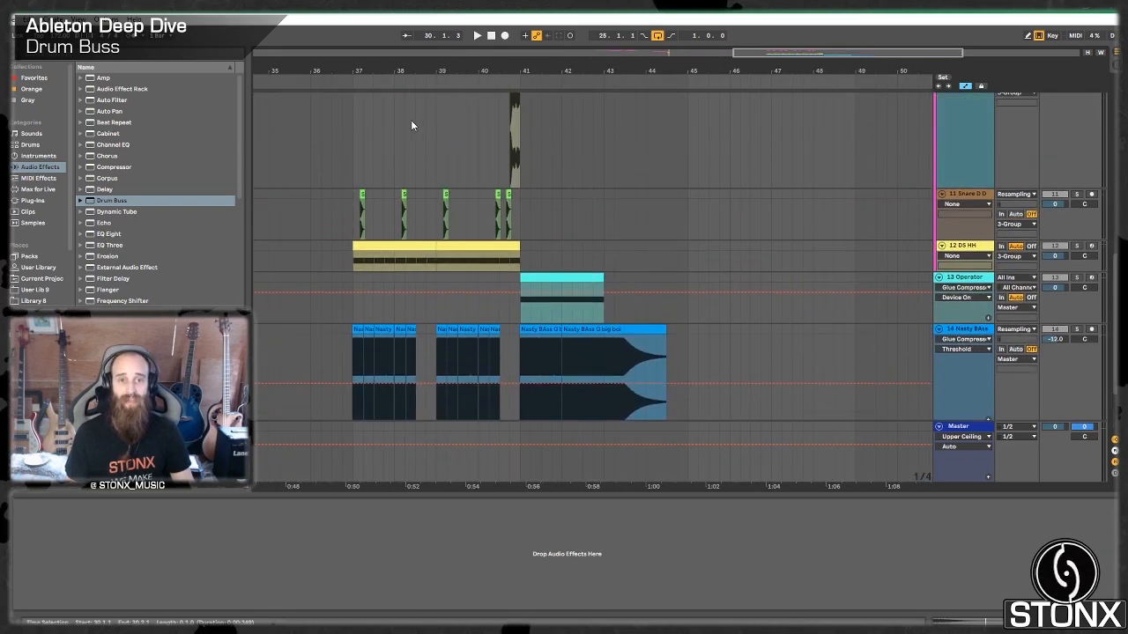
scroll(410, 126, "down", 5)
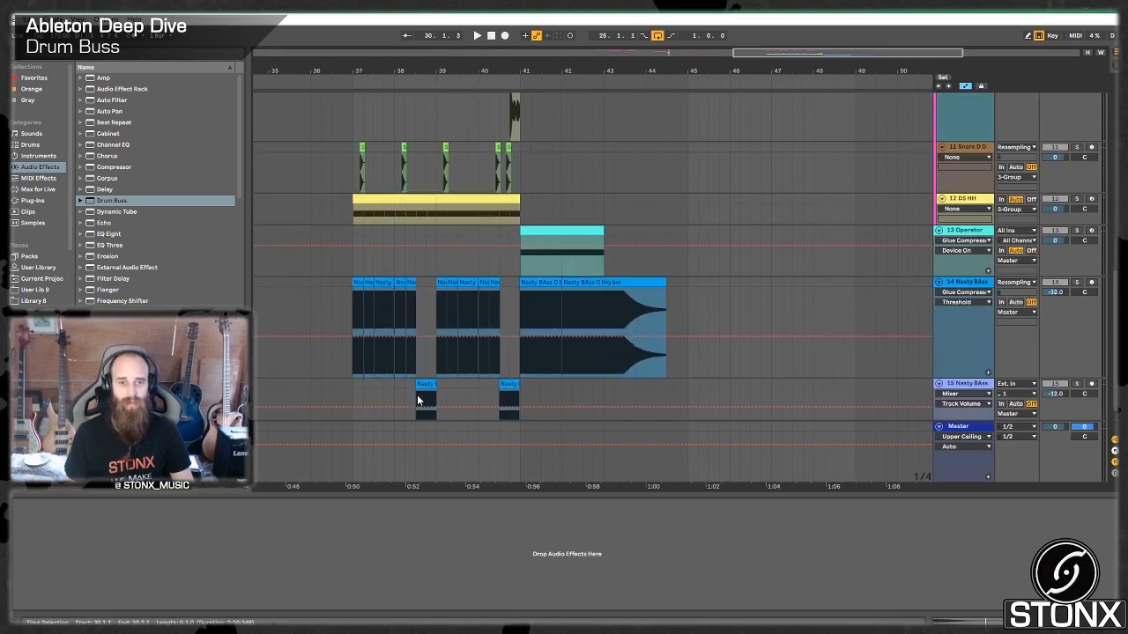
left_click(364, 236)
left_click(508, 336, "shift")
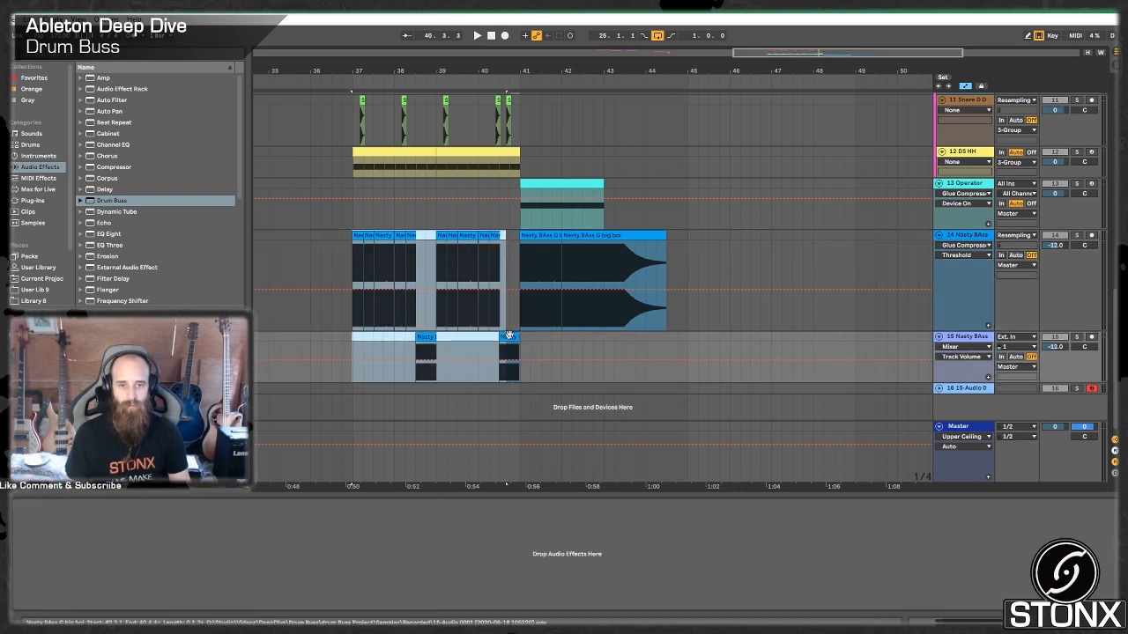
key("Delete")
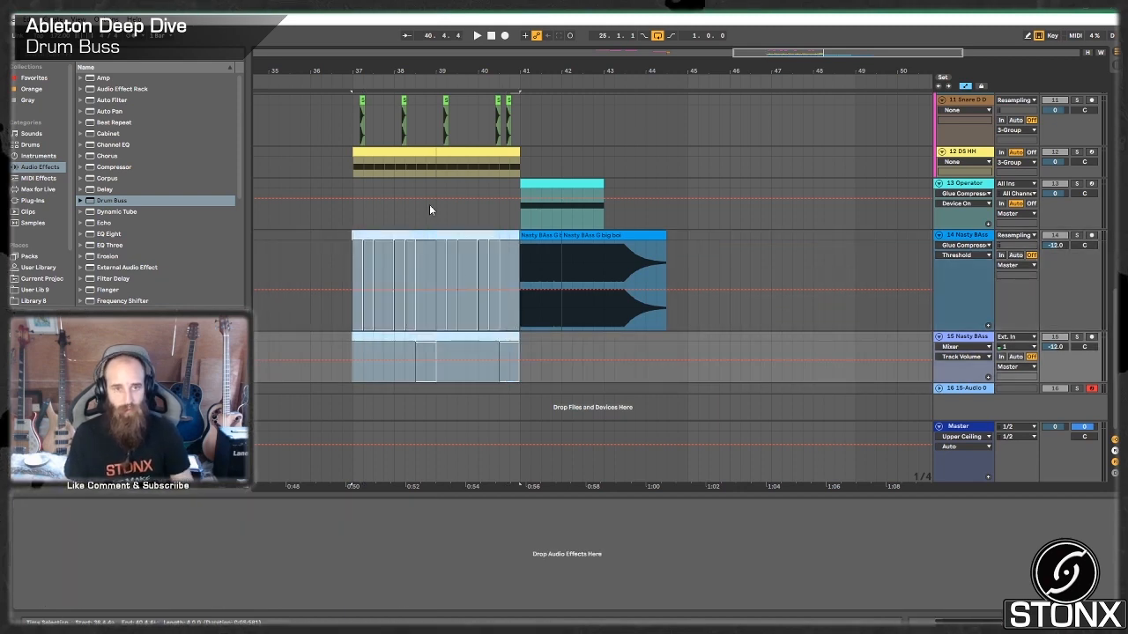
Select the 3 Group track, collapse and re-expand it, and look over its drum tracks and the bass tracks below
scroll(633, 302, "up", 10)
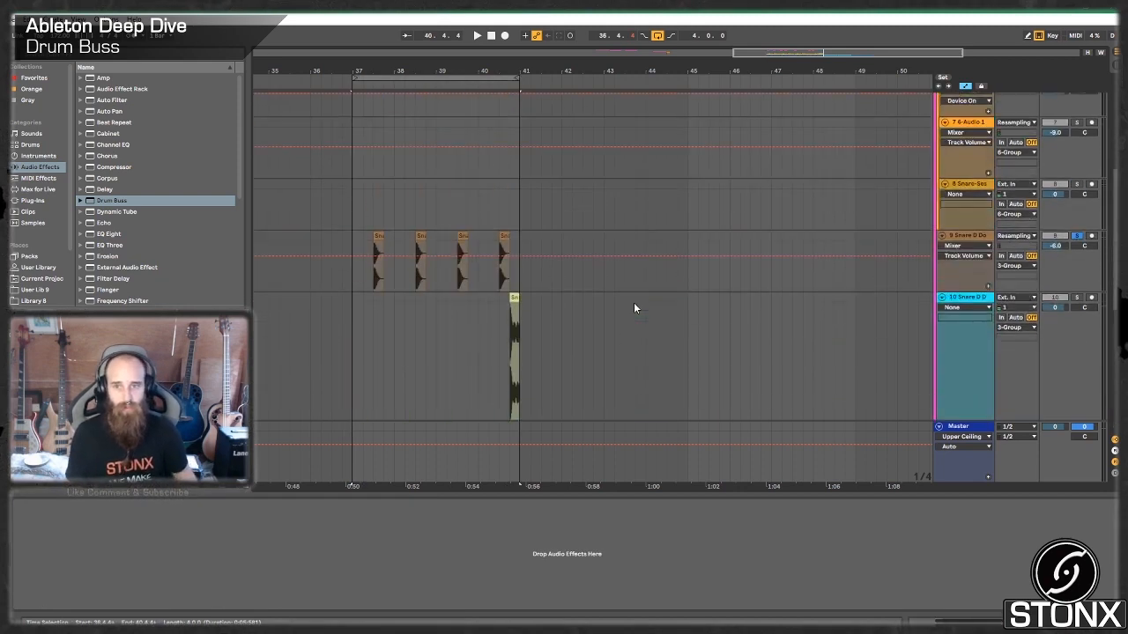
left_click(964, 149)
left_click(939, 143)
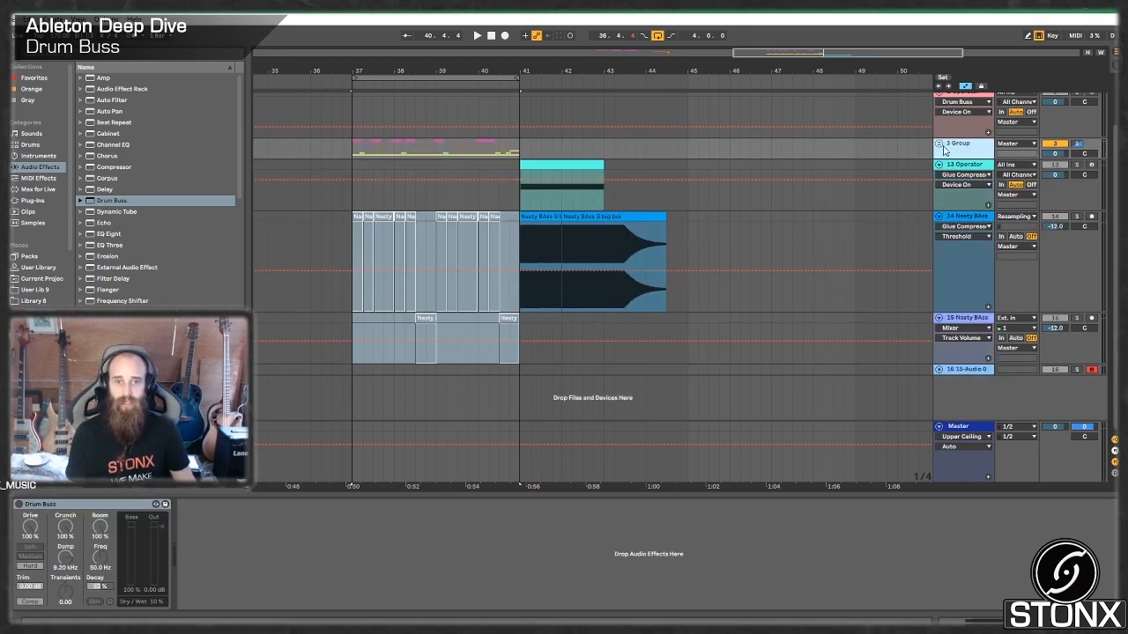
left_click(940, 144)
scroll(948, 212, "down", 4)
scroll(824, 289, "down", 3)
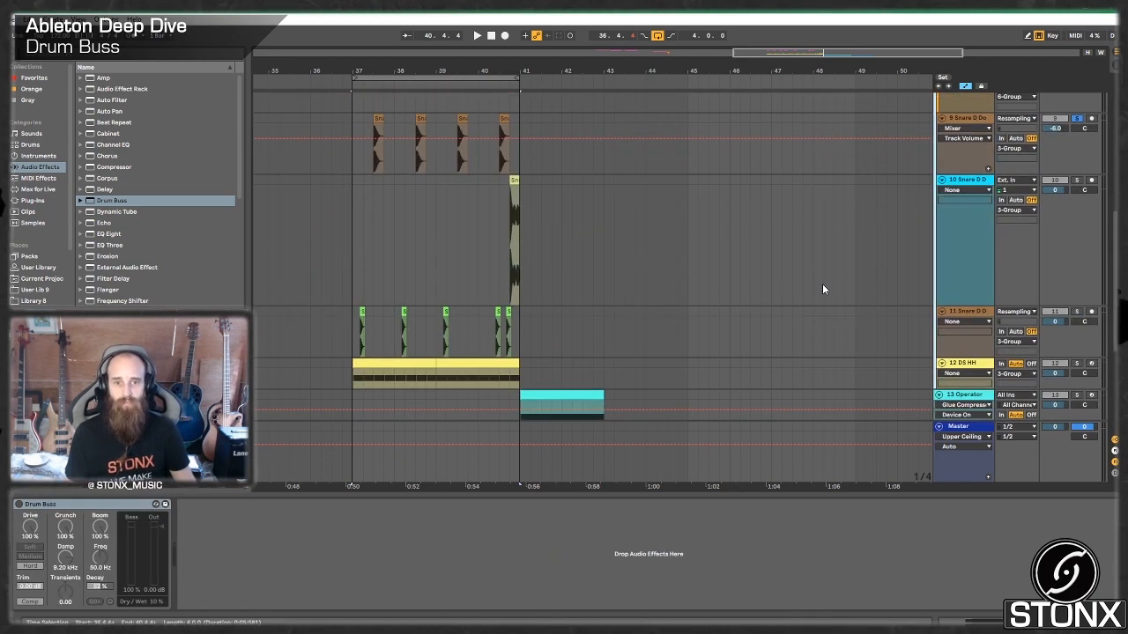
scroll(866, 267, "down", 3)
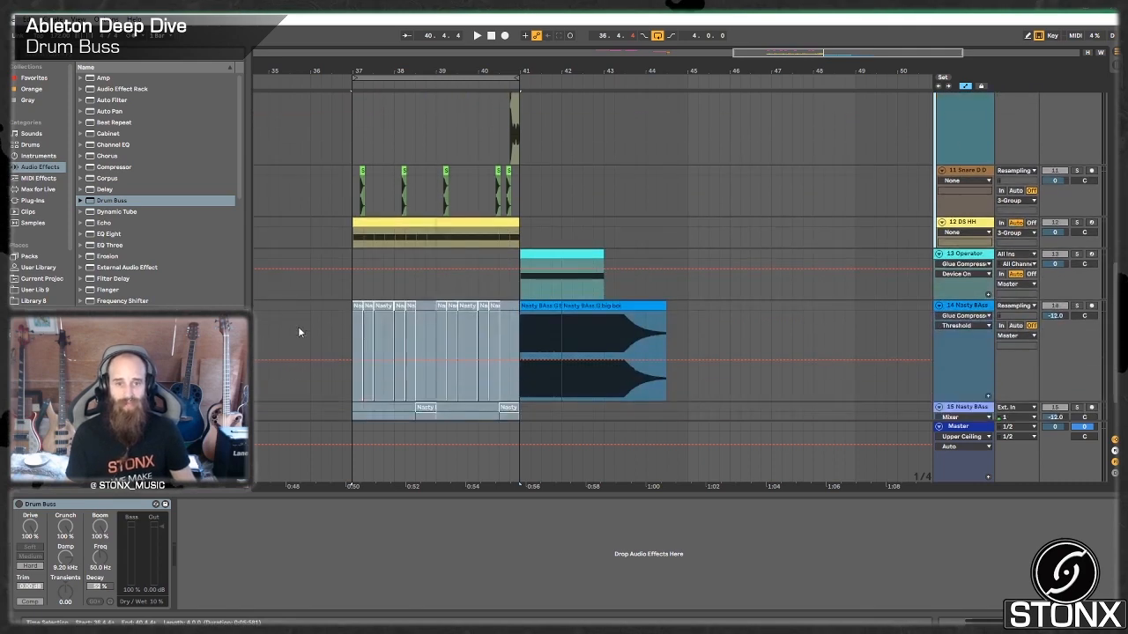
scroll(775, 206, "up", 10)
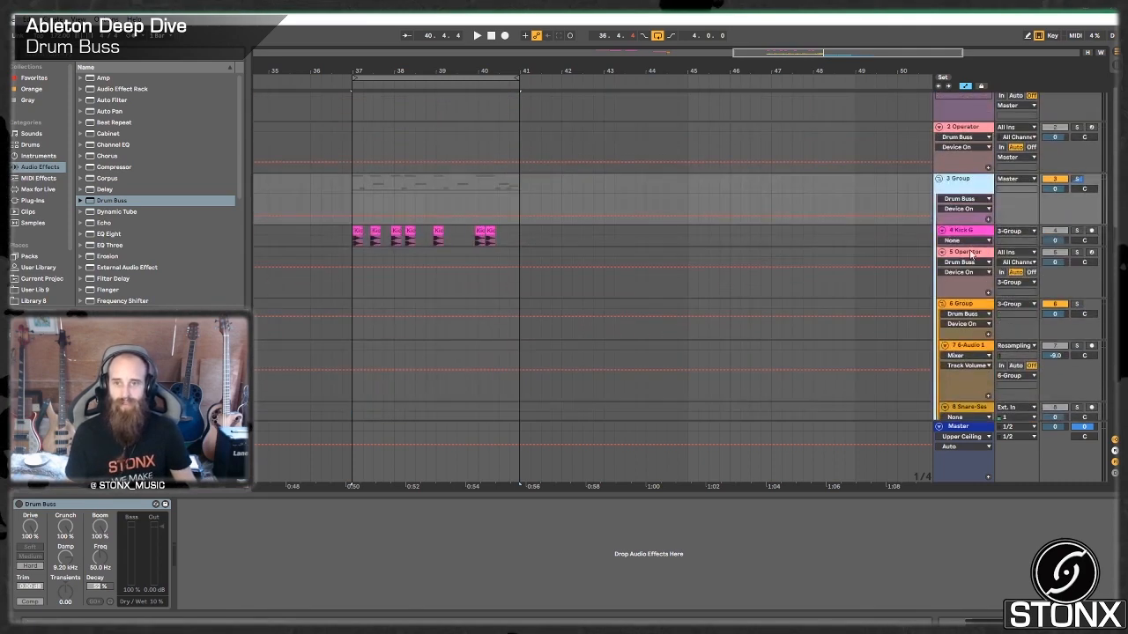
Solo the 3 Group and play its drum loop from bar 37 with its Drum Buss bypassed
left_click(353, 186)
key("space")
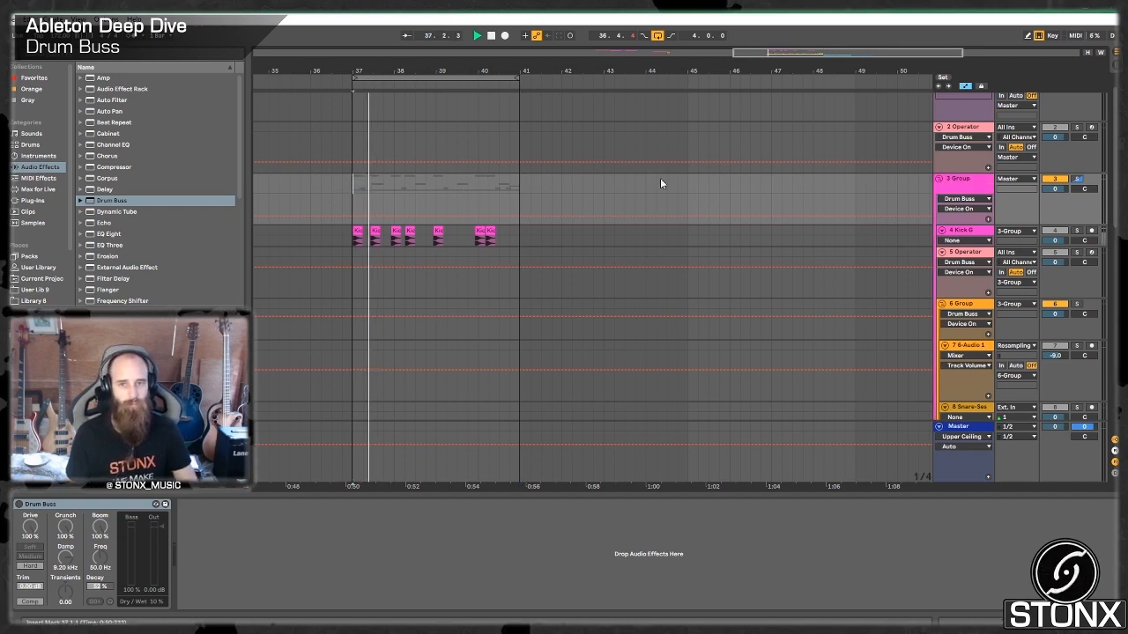
key("space")
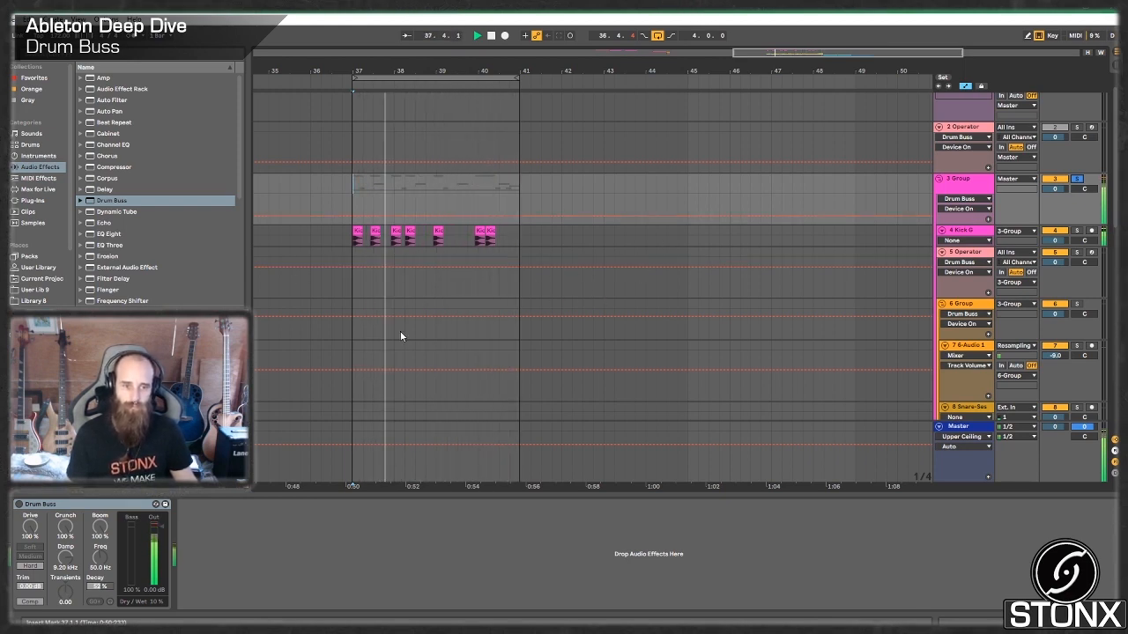
Enable Drum Buss on the 3 Group and play the drum loop again from just before bar 37
left_click(19, 505)
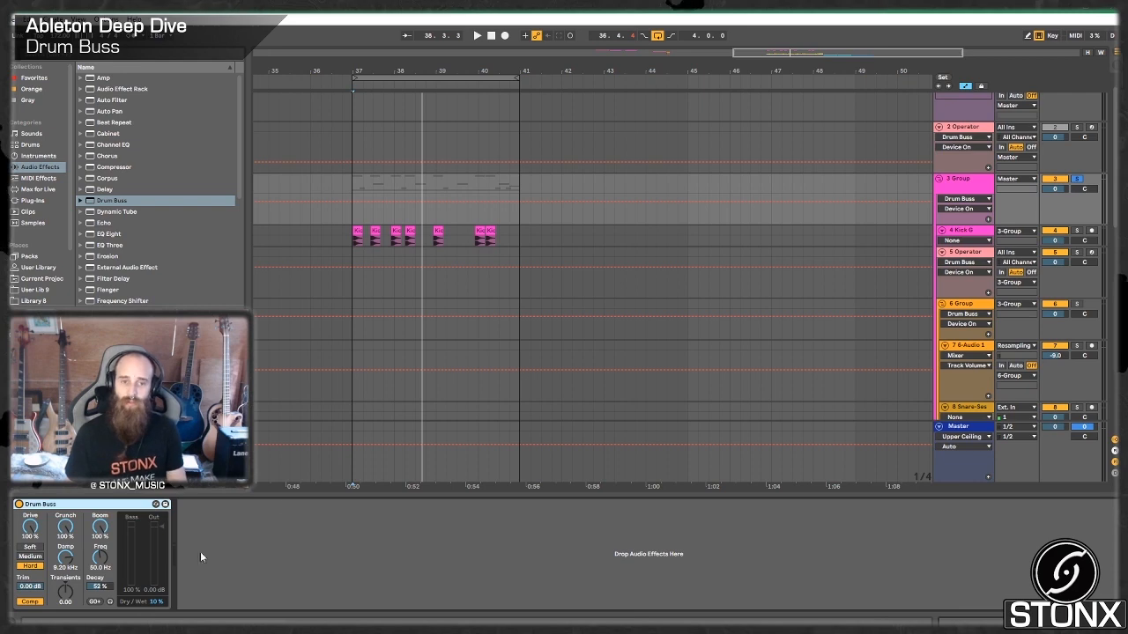
key("space")
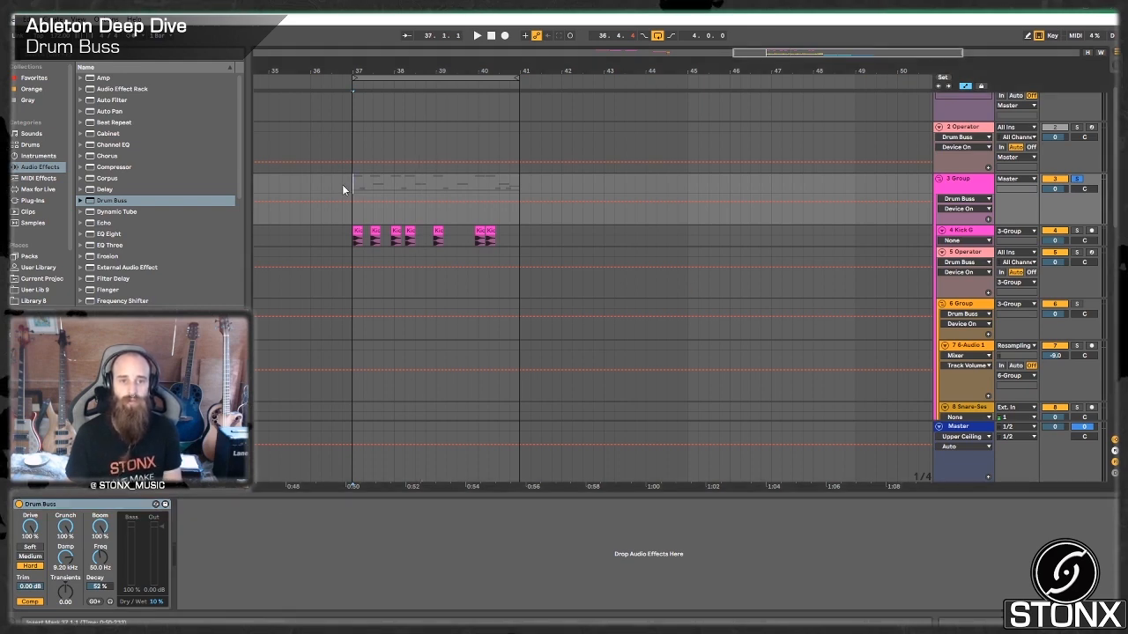
left_click(343, 183)
key("space")
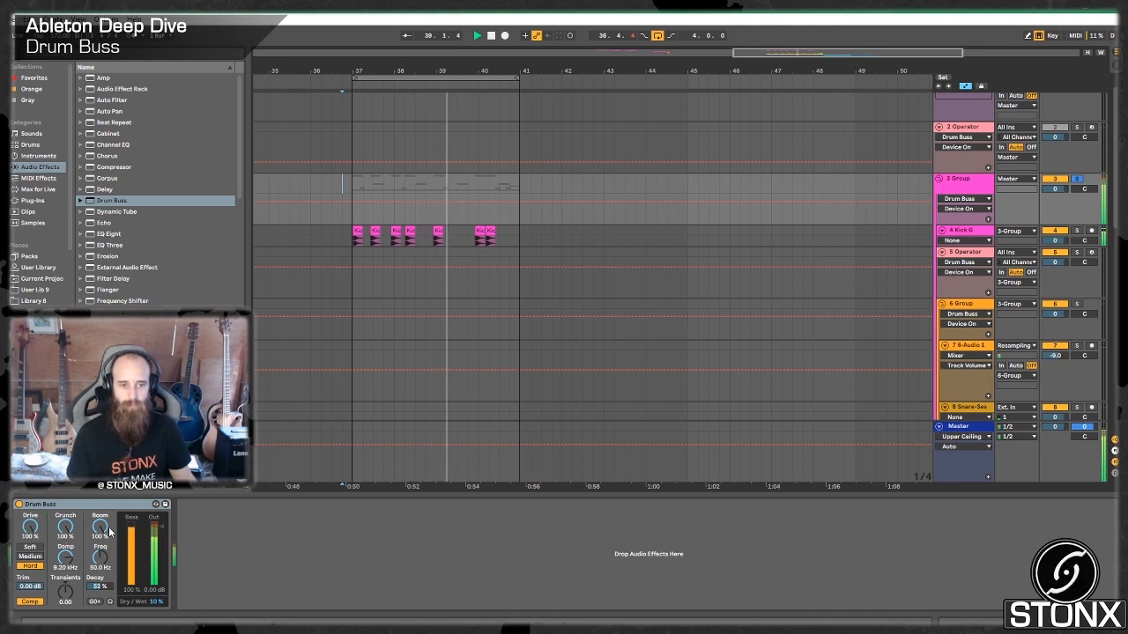
Compare the drum loop with the 3 Group's Drum Buss bypassed, enabled and at 100% Dry/Wet, ending with Dry/Wet at 10%
left_click(19, 505)
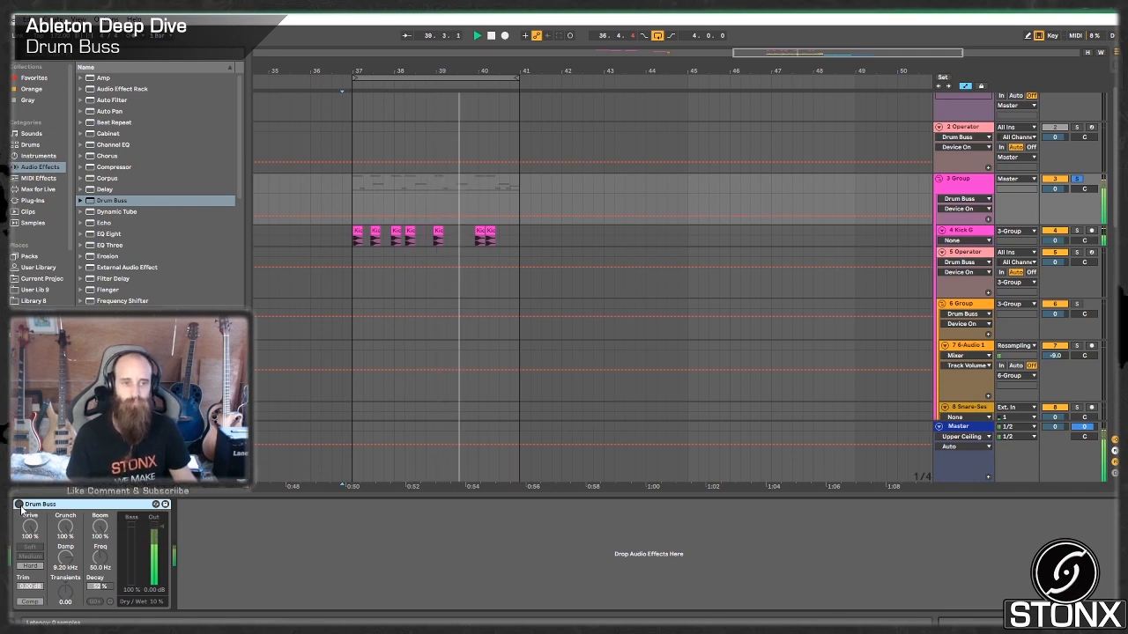
left_click(19, 505)
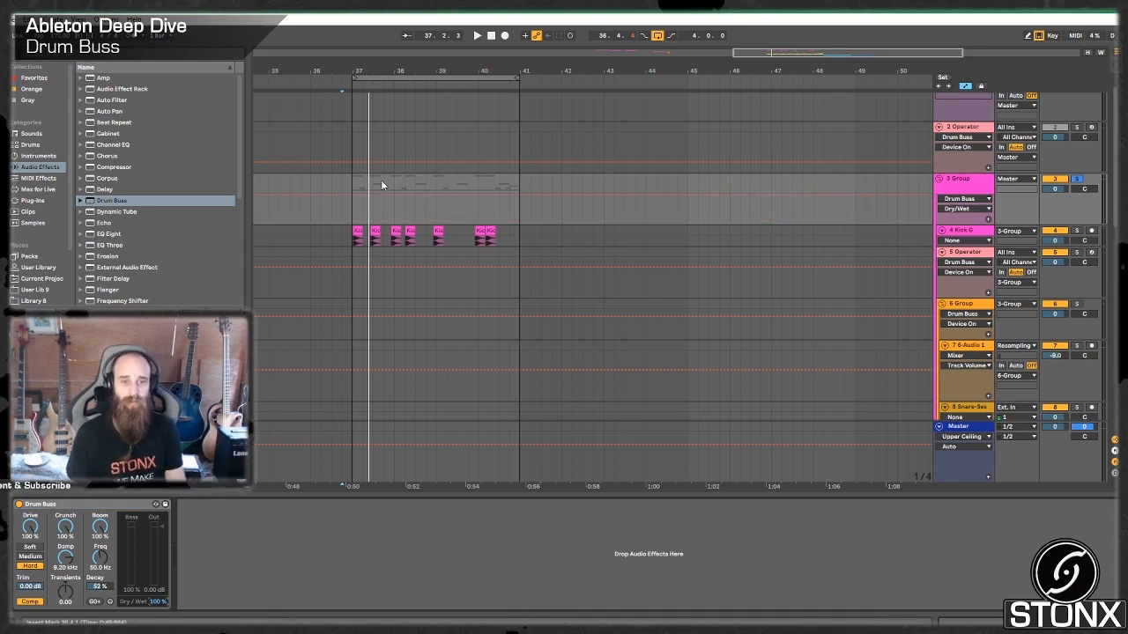
left_click(350, 181)
key("space")
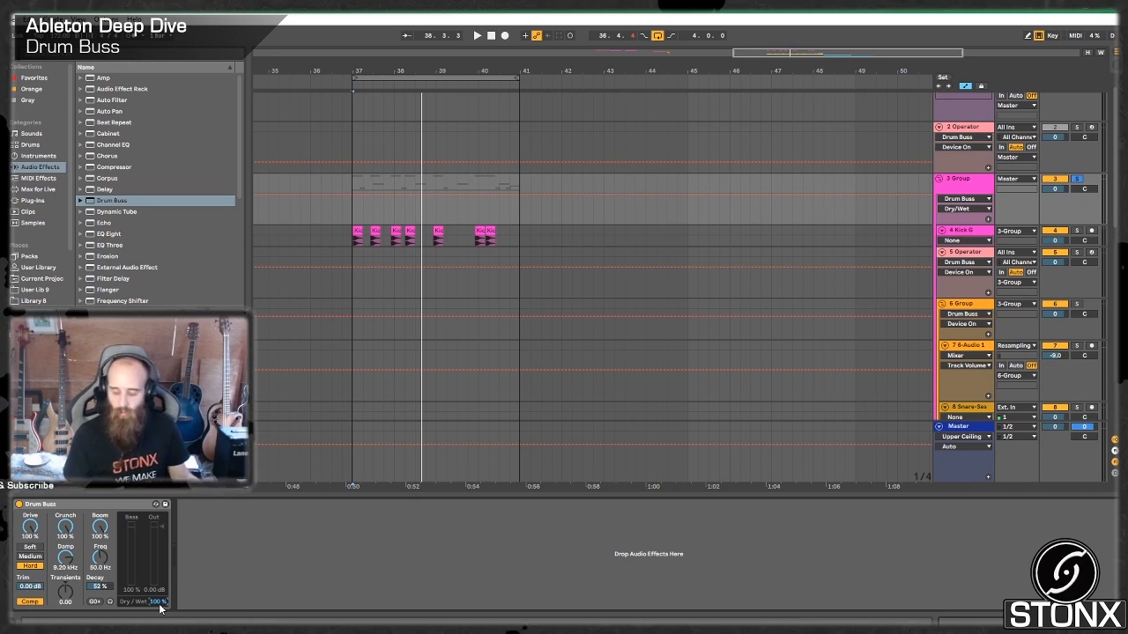
type("10")
key("Return")
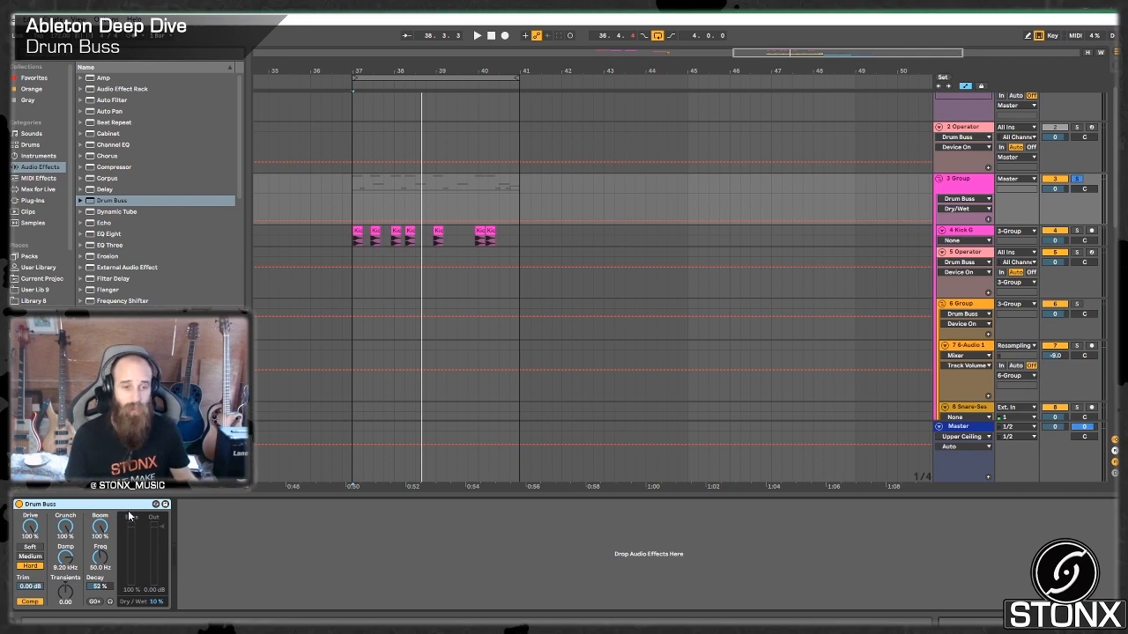
Add a second Drum Buss to the 3 Group and bypass the first one
double_click(91, 201)
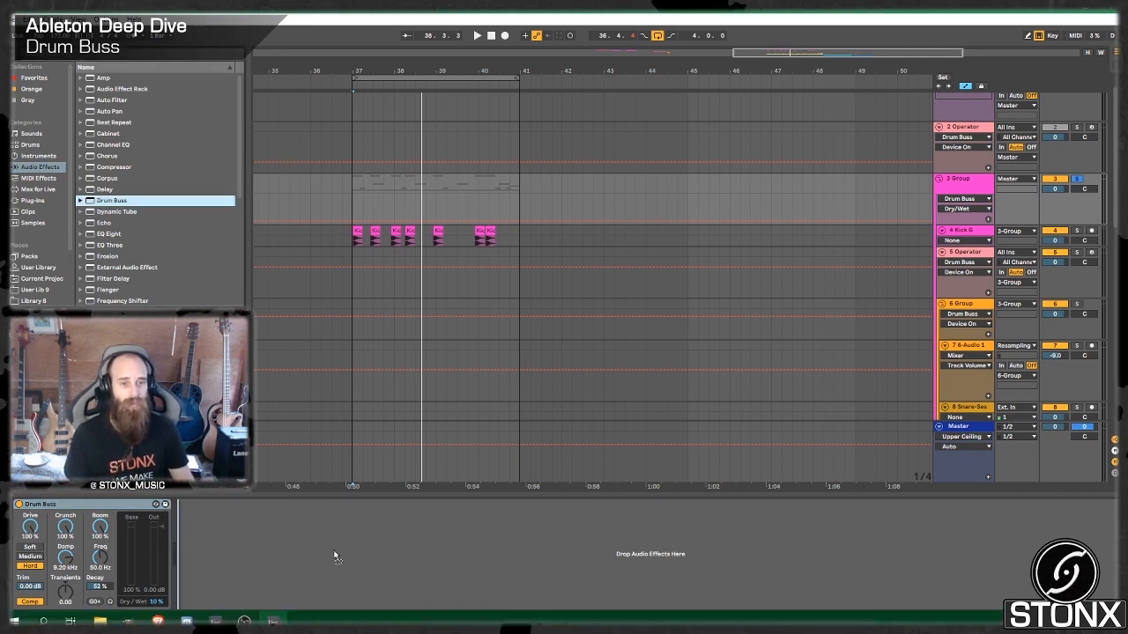
left_click(18, 504)
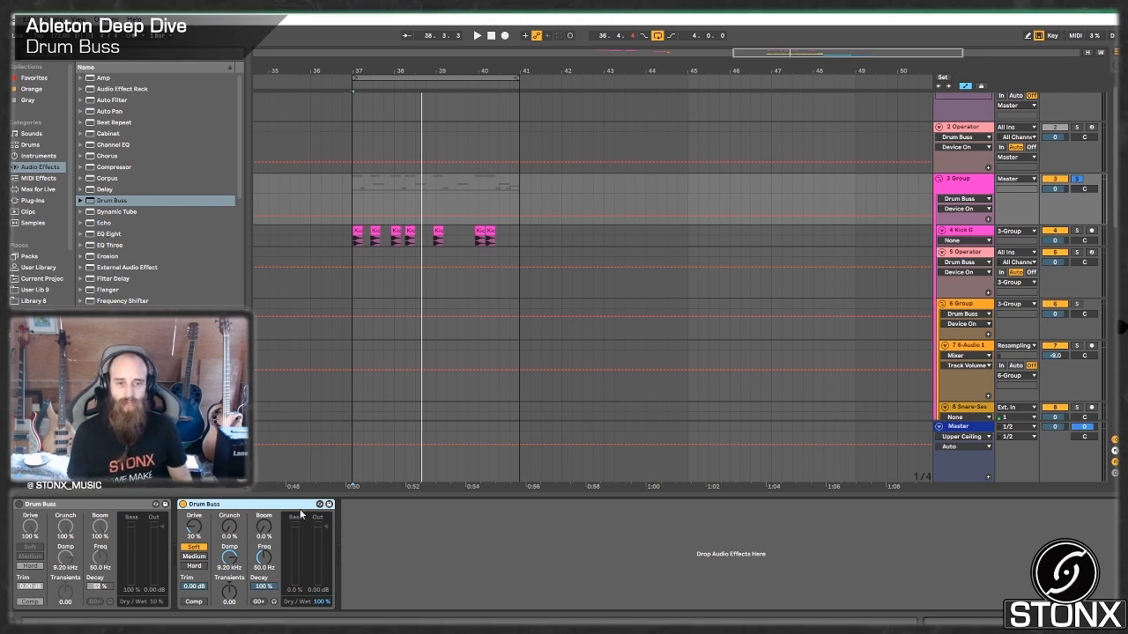
Turn on the second Drum Buss's compressor and compare the loop from bar 37 with it on and off, leaving it on
left_click(350, 187)
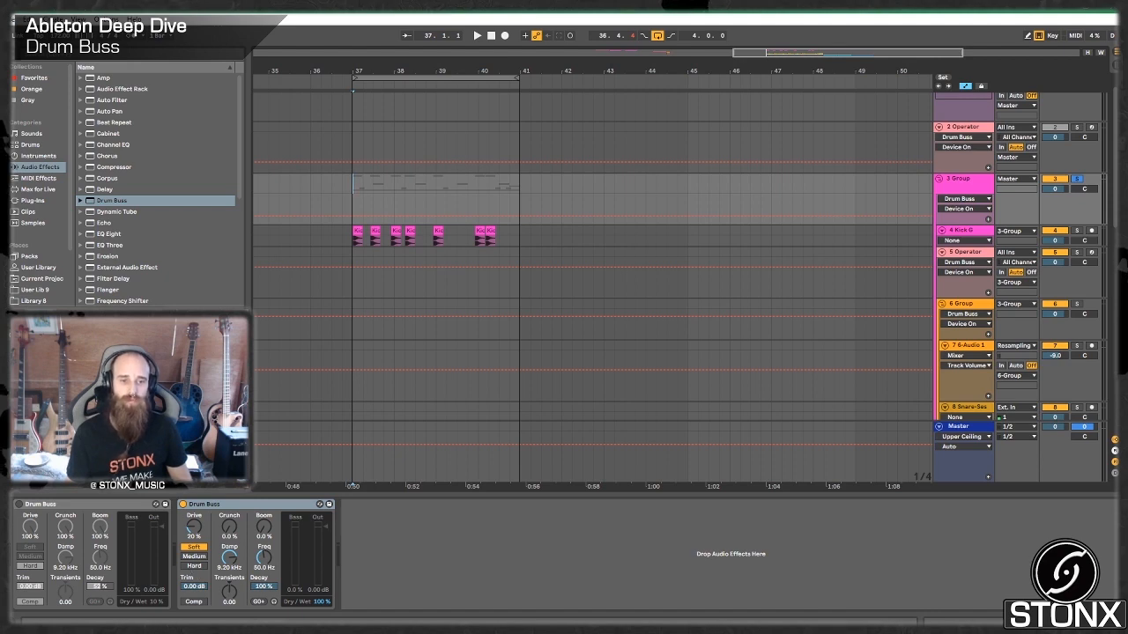
left_click(193, 602)
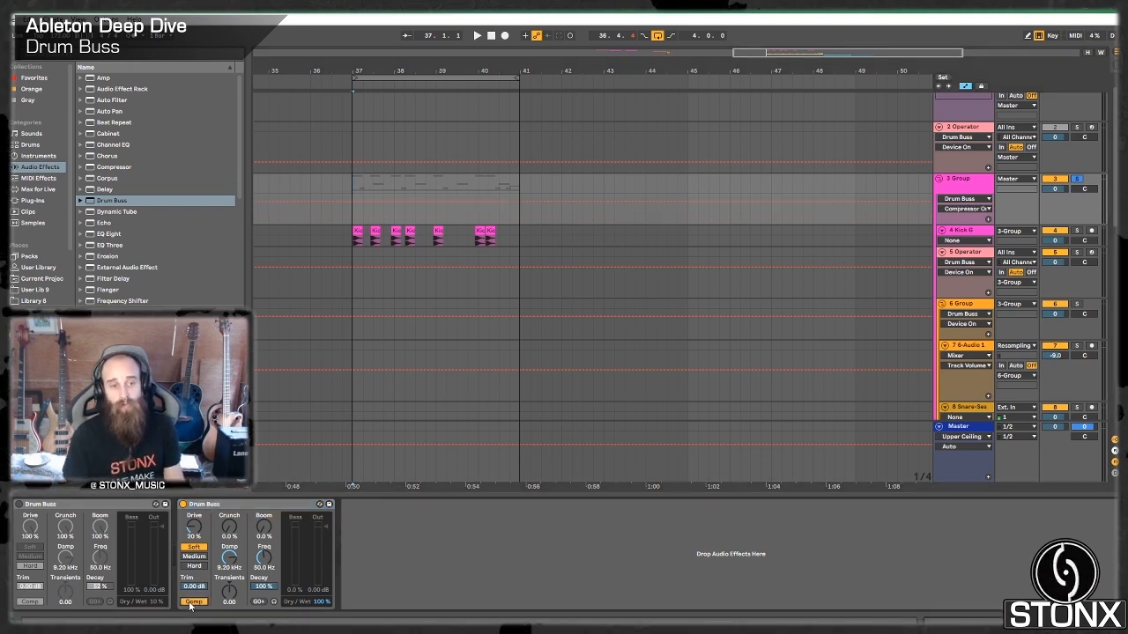
key("space")
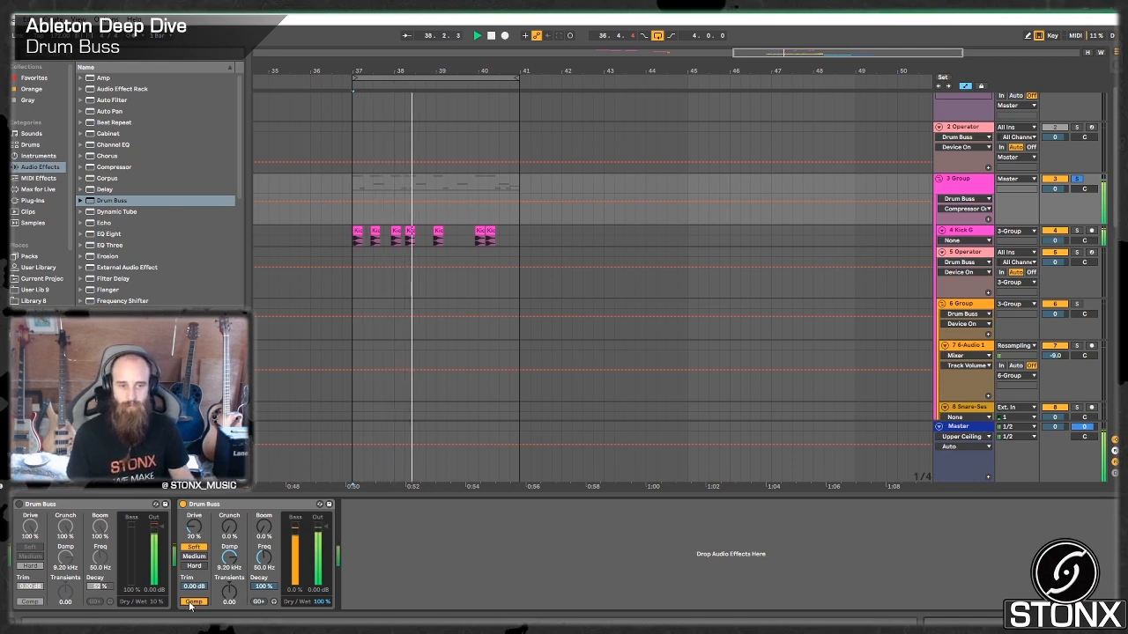
left_click(193, 601)
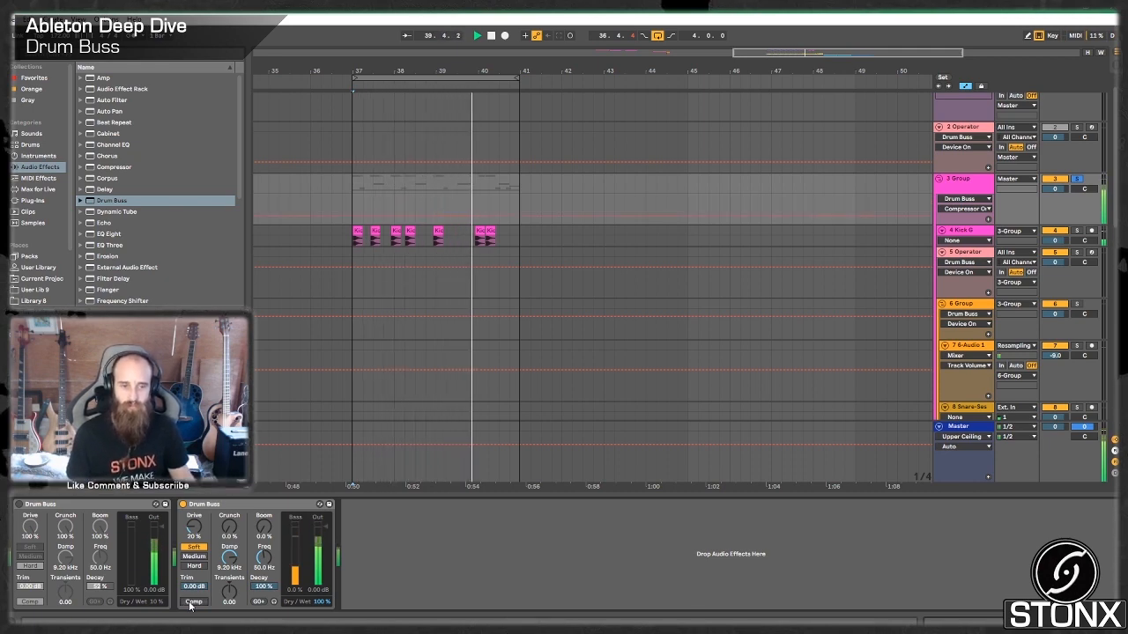
left_click(193, 602)
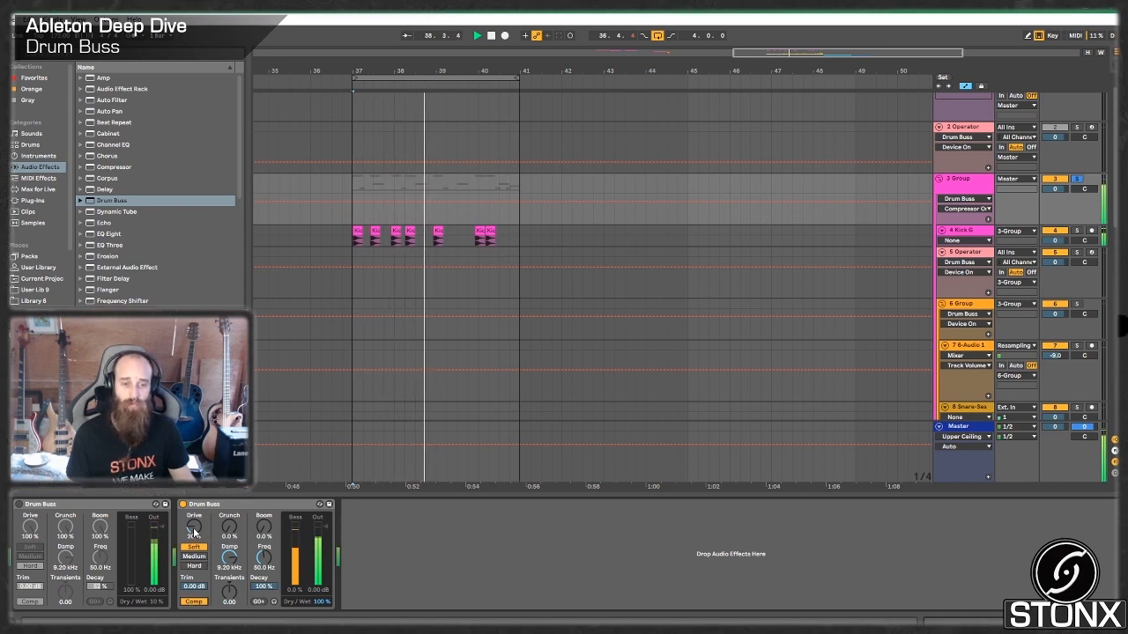
Raise the second Drum Buss's Drive to 37% and audition the Medium and Hard drive types, ending on Soft
mouse_move(194, 533)
left_mouse_down()
mouse_move(194, 496)
mouse_move(195, 518)
left_mouse_up()
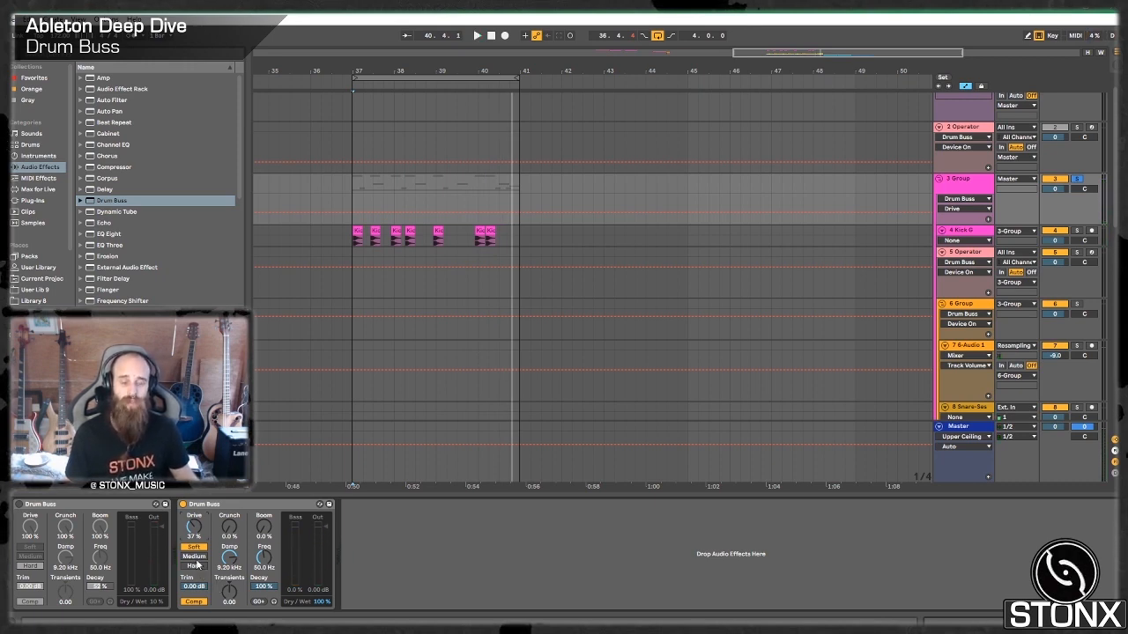
left_click(193, 556)
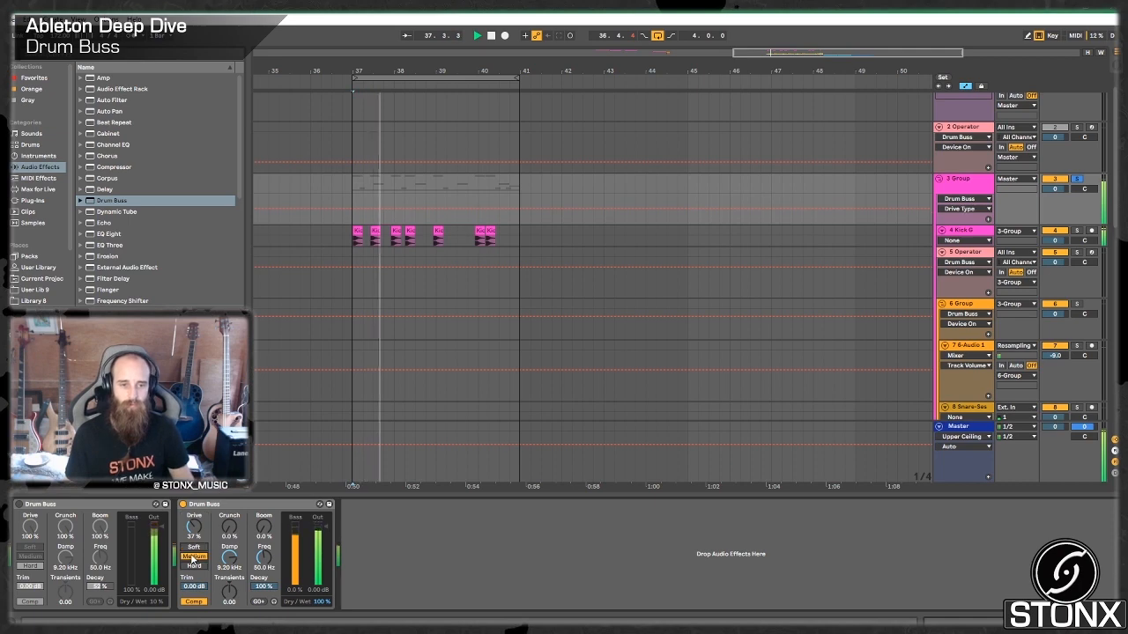
left_click(196, 567)
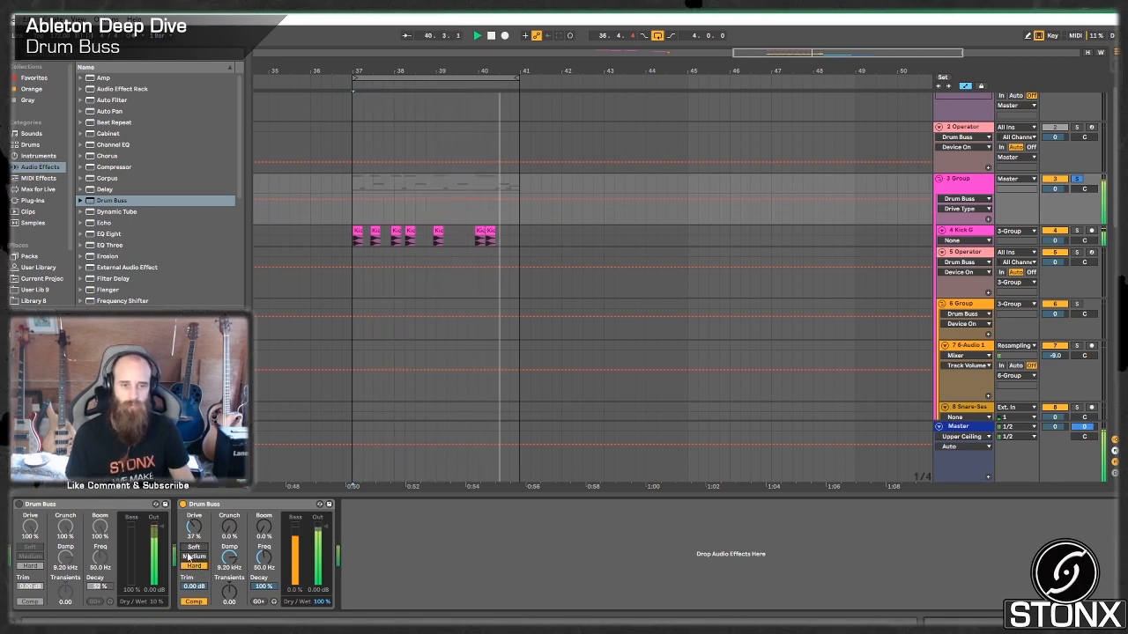
left_click(192, 547)
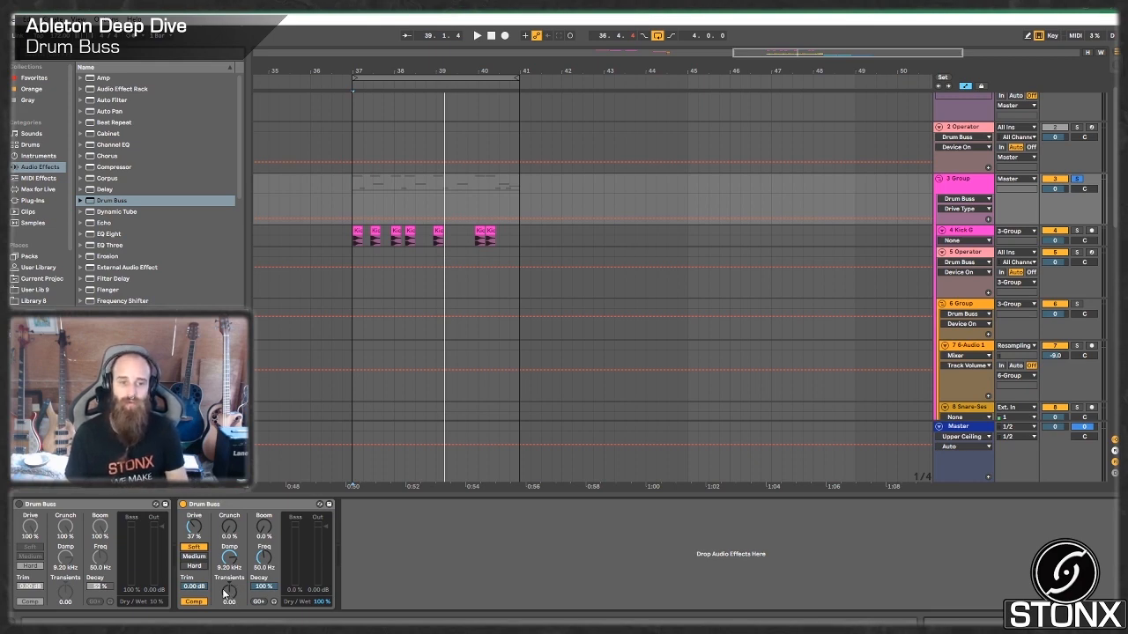
Set the second Drum Buss's Transients to -0.63 and play the drum loop
left_click_drag(236, 592, 236, 503)
key("space")
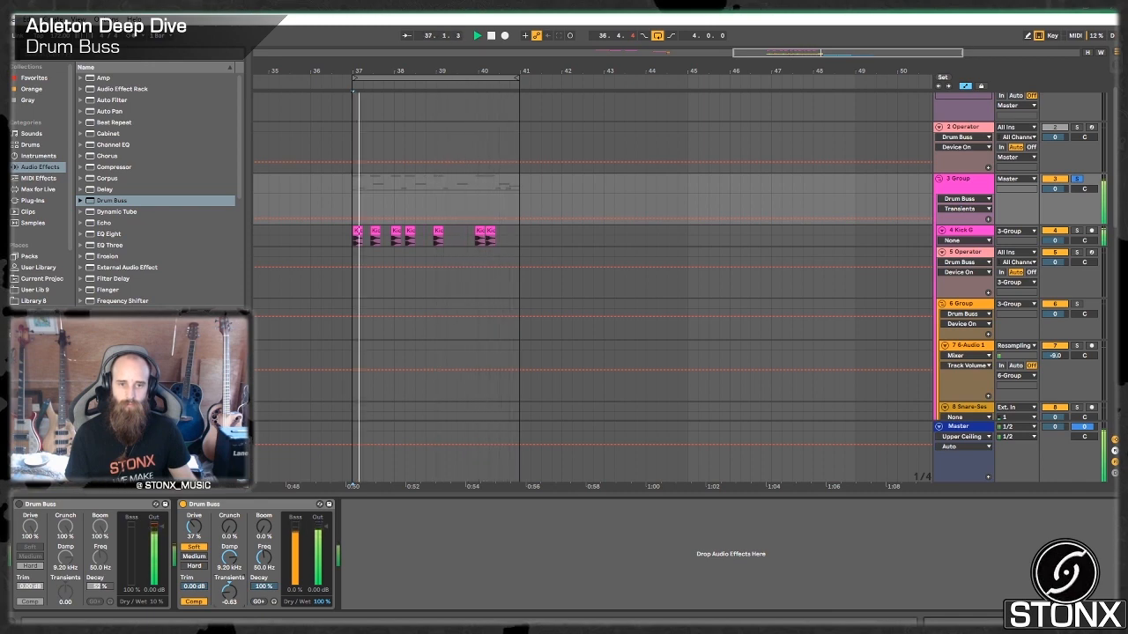
key("space")
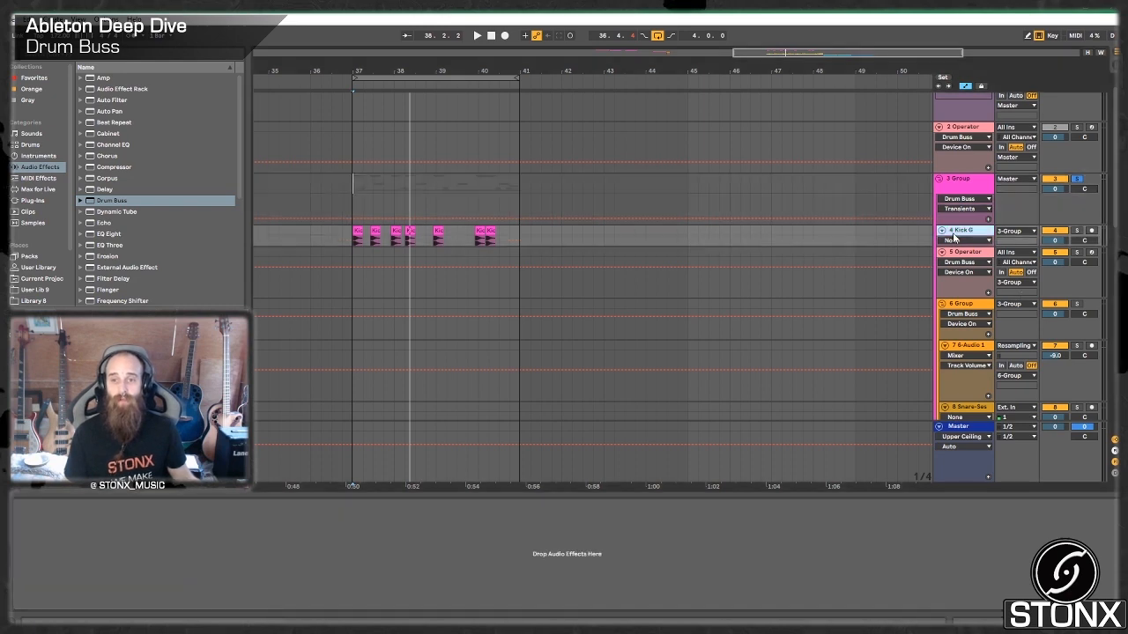
Collapse the 6 Group within the 3 Group, look over the snare tracks below it, and reselect the 3 Group
left_click(958, 191)
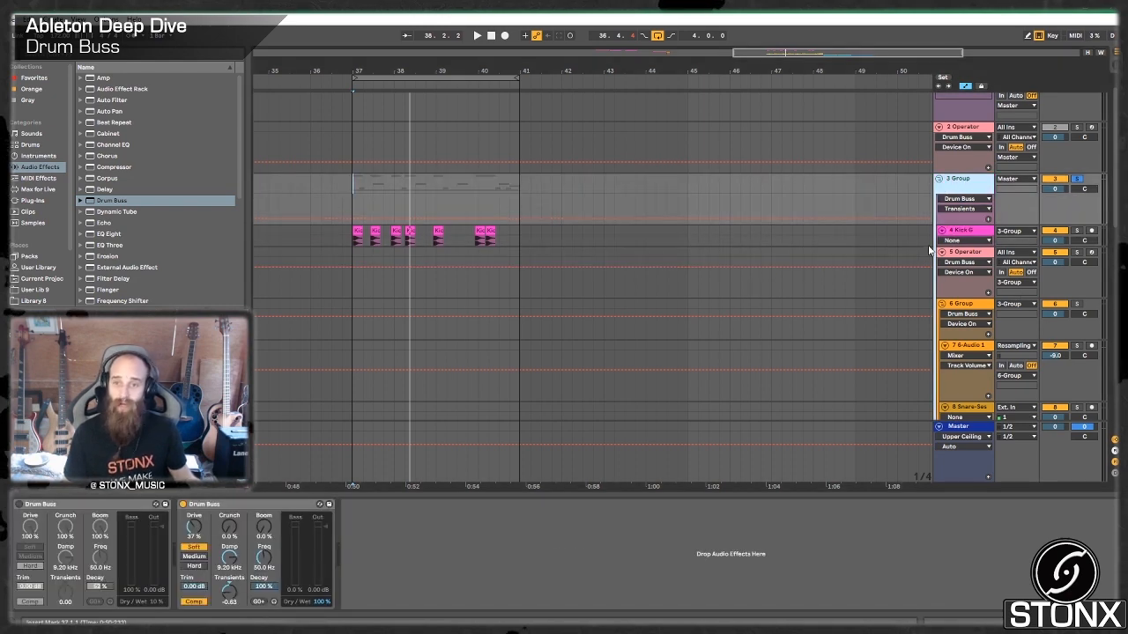
left_click(967, 306)
left_click(941, 304)
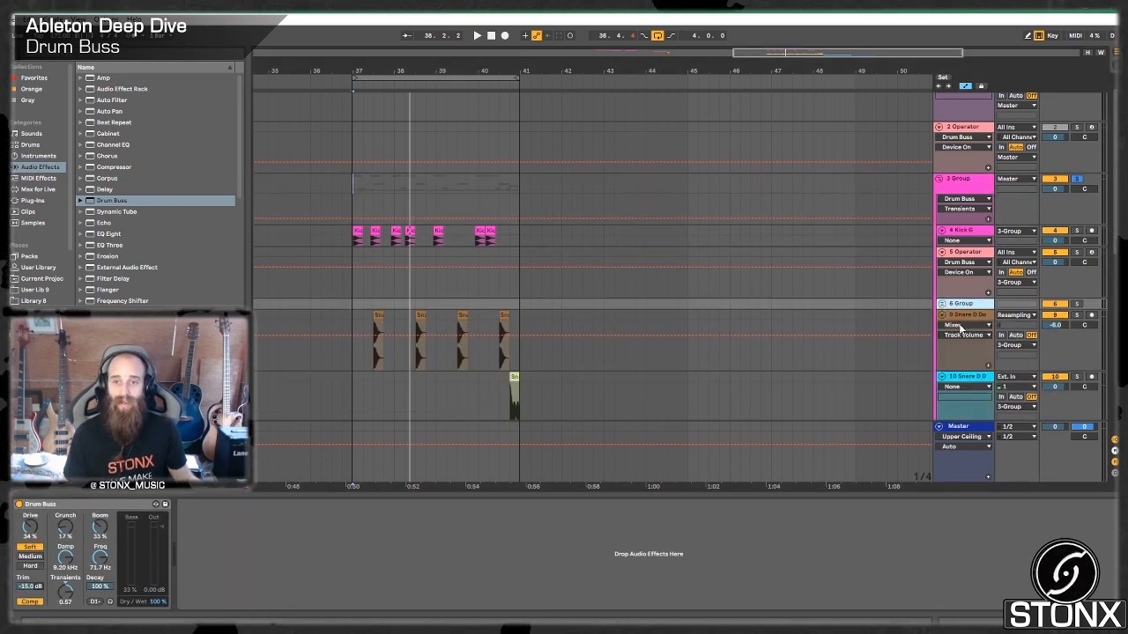
scroll(960, 329, "down", 3)
scroll(962, 331, "up", 3)
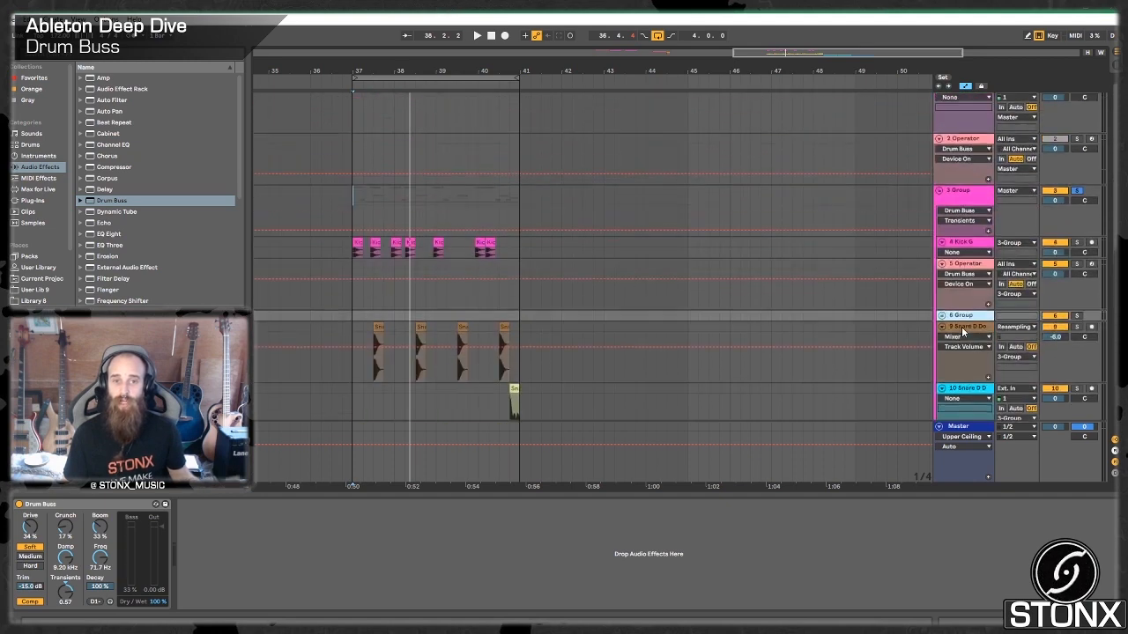
left_click(975, 195)
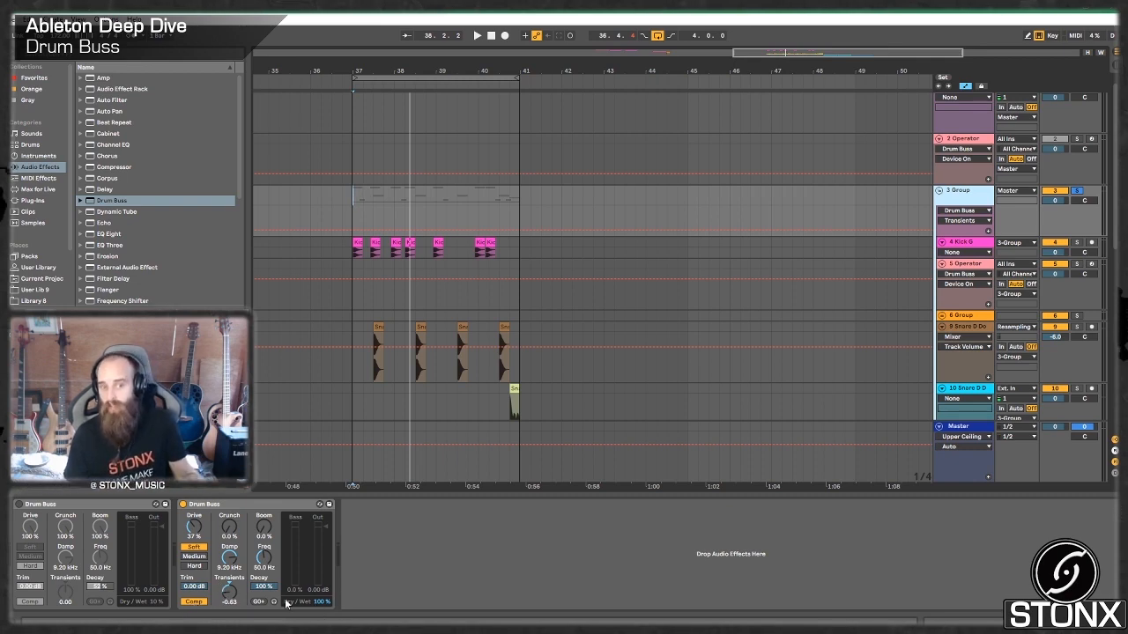
Reset the second Drum Buss's Transients to 0.00, and set its Boom to 44% with Decay at 43% while playing
left_click(228, 597)
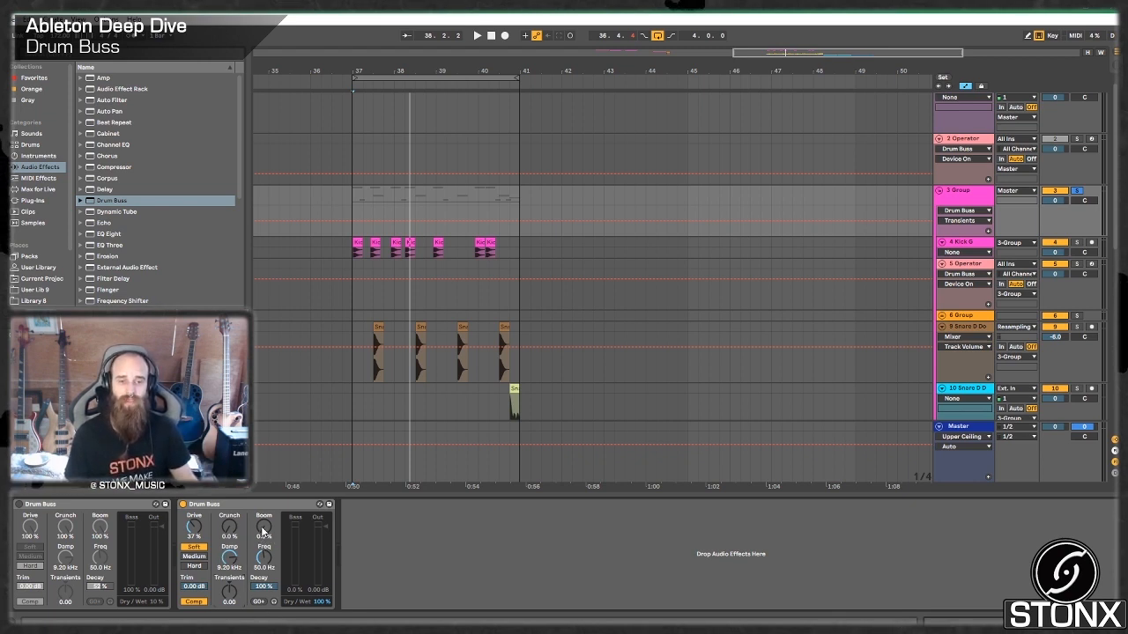
key("space")
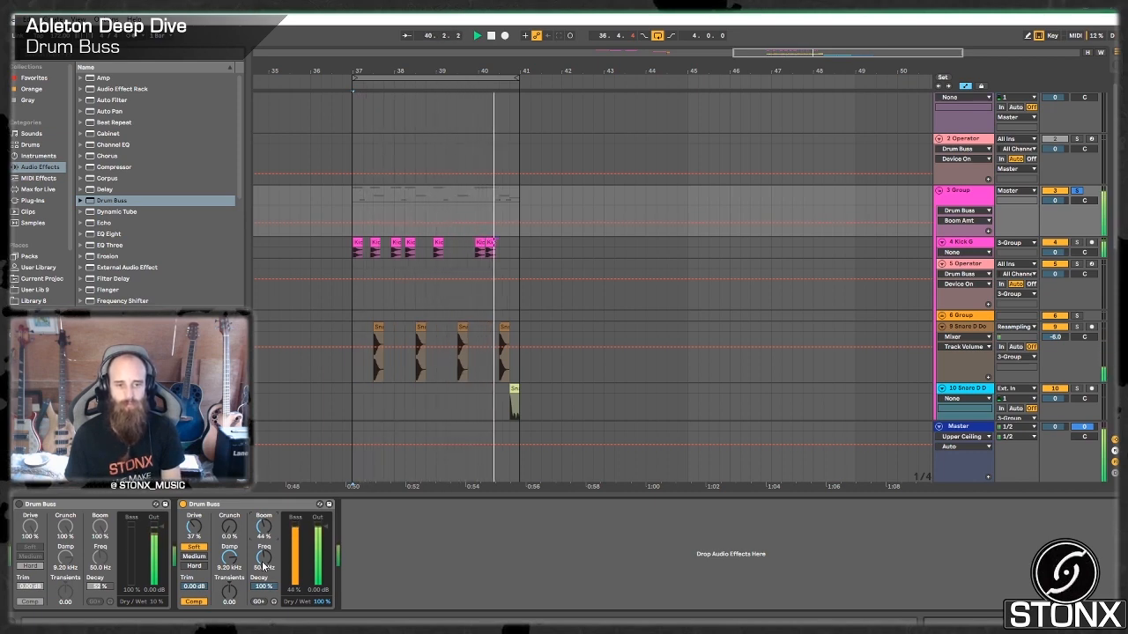
left_click_drag(267, 586, 267, 621)
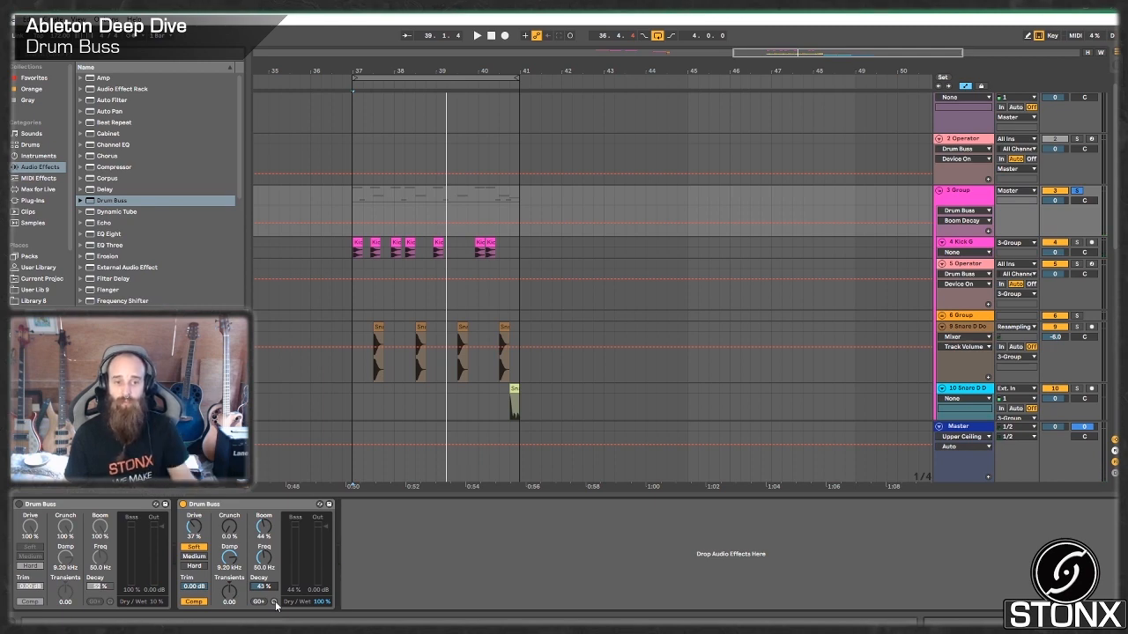
Audition the second Drum Buss's Boom signal alone during playback and set its Decay to 81%
key("space")
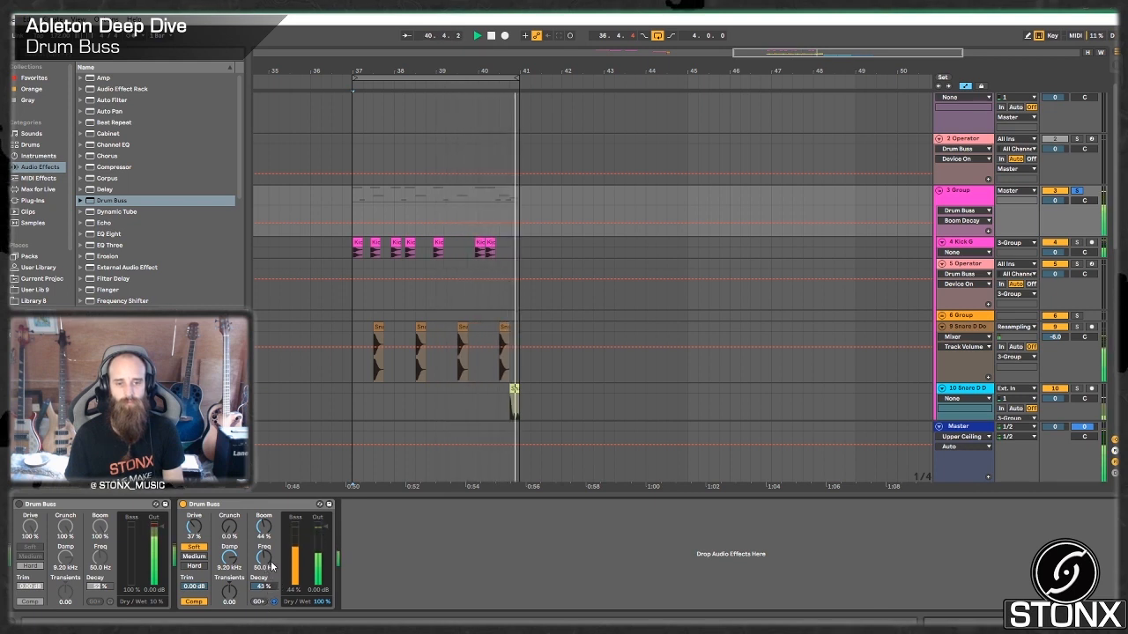
left_click_drag(270, 588, 269, 566)
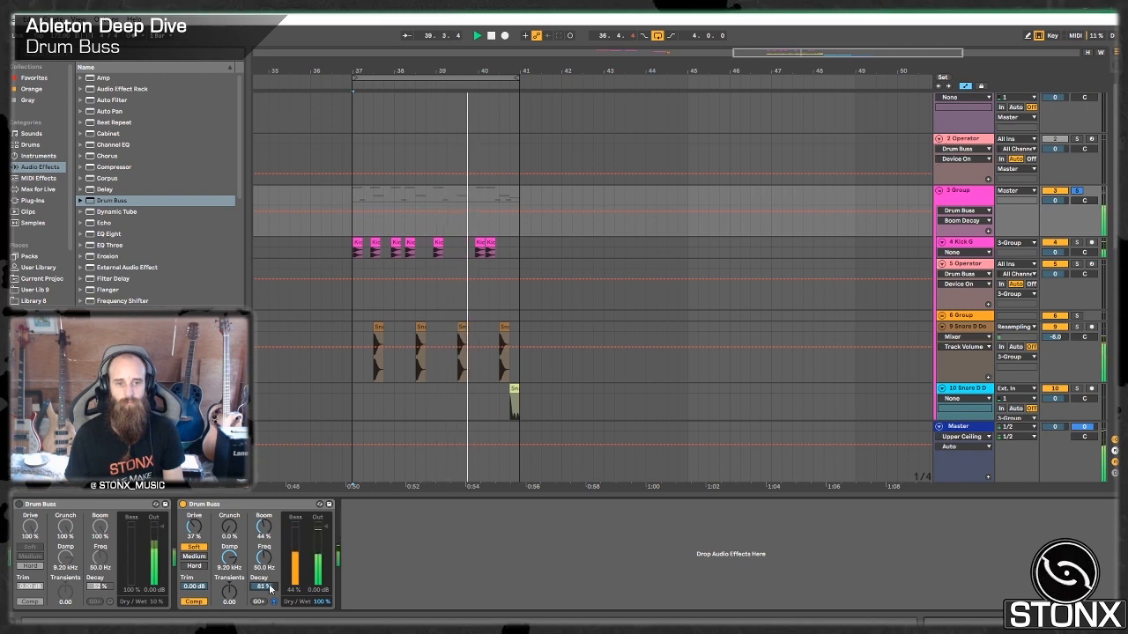
key("space")
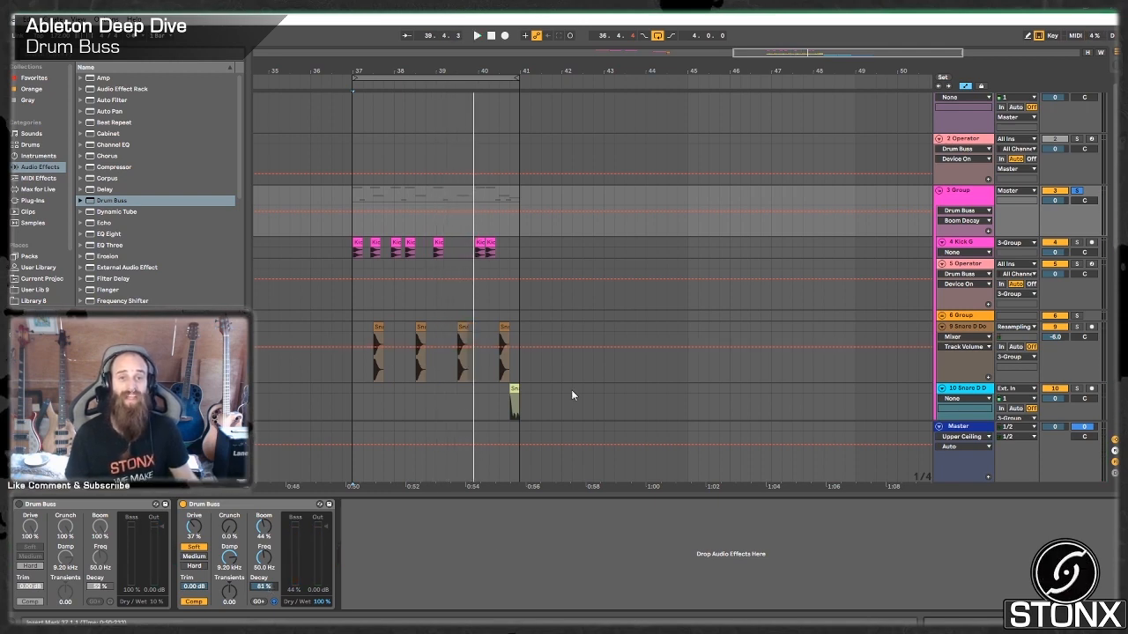
Add an Auto Filter to the 9 Snare track and adjust its high-pass cutoff frequency
left_click_drag(111, 99, 114, 122)
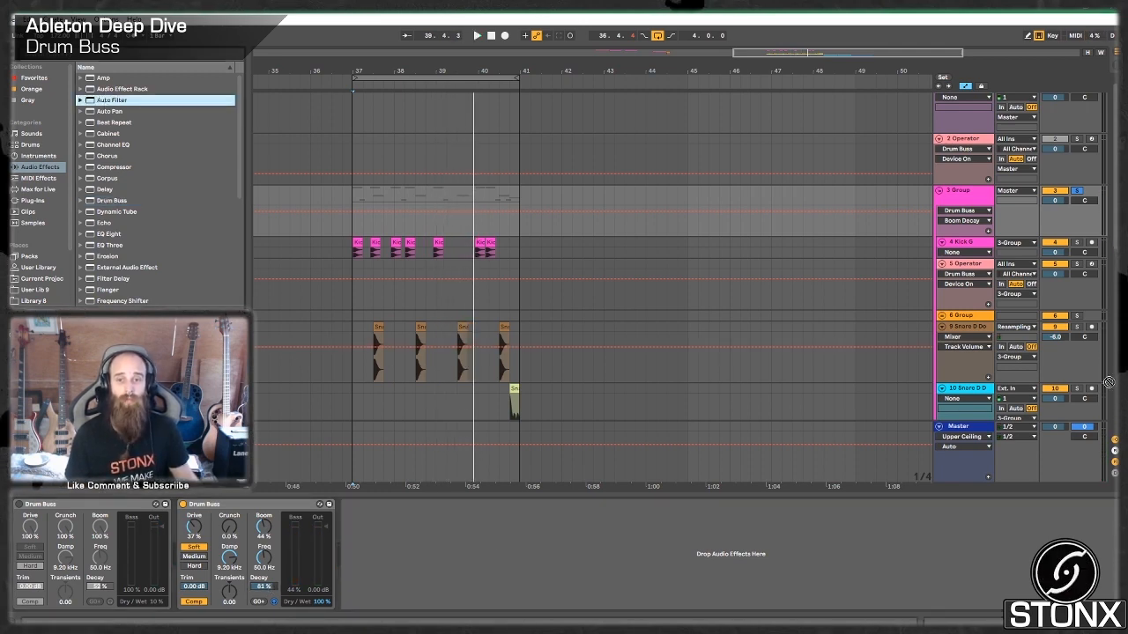
left_click_drag(980, 340, 980, 340)
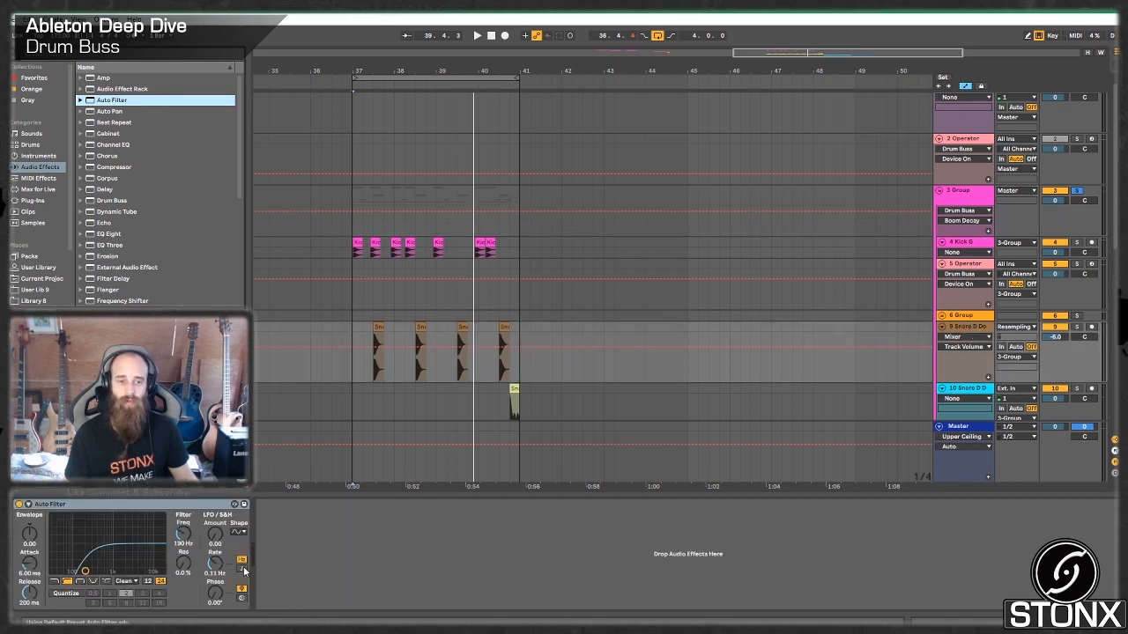
left_click_drag(184, 541, 184, 527)
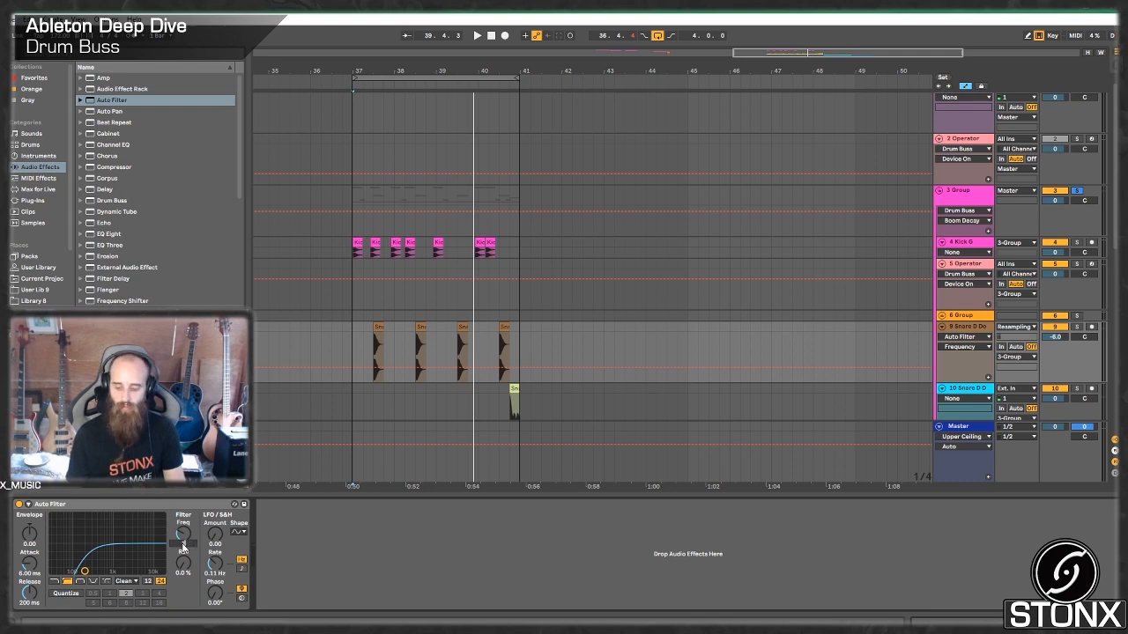
Reselect the 3 Group and play its drum loop with the filtered snare, with Boom audition on and off
left_click(967, 196)
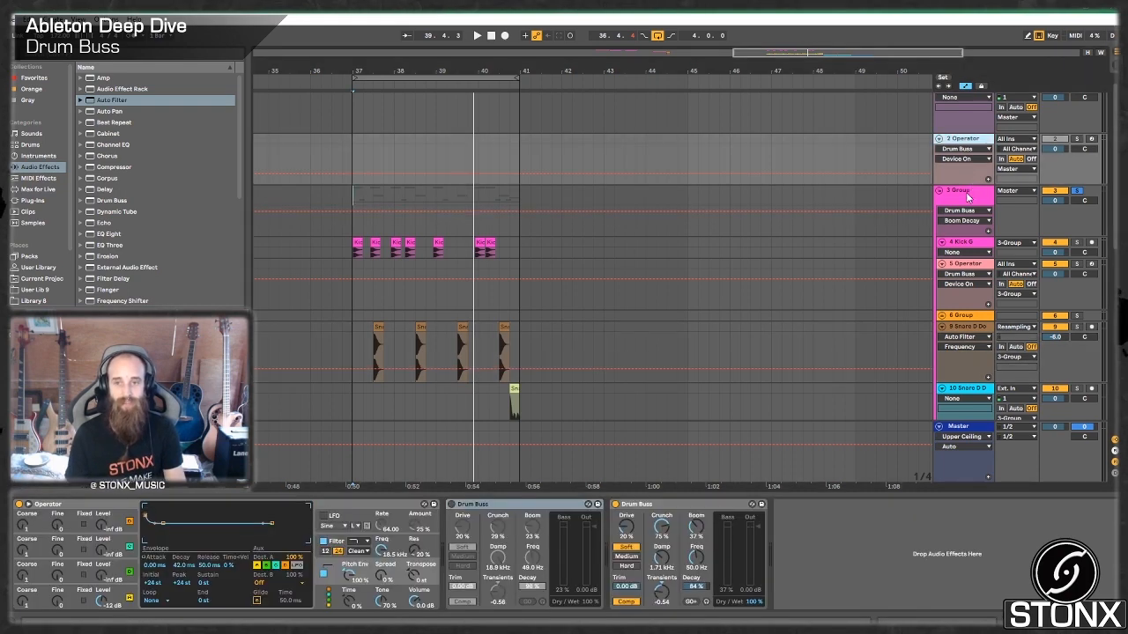
key("space")
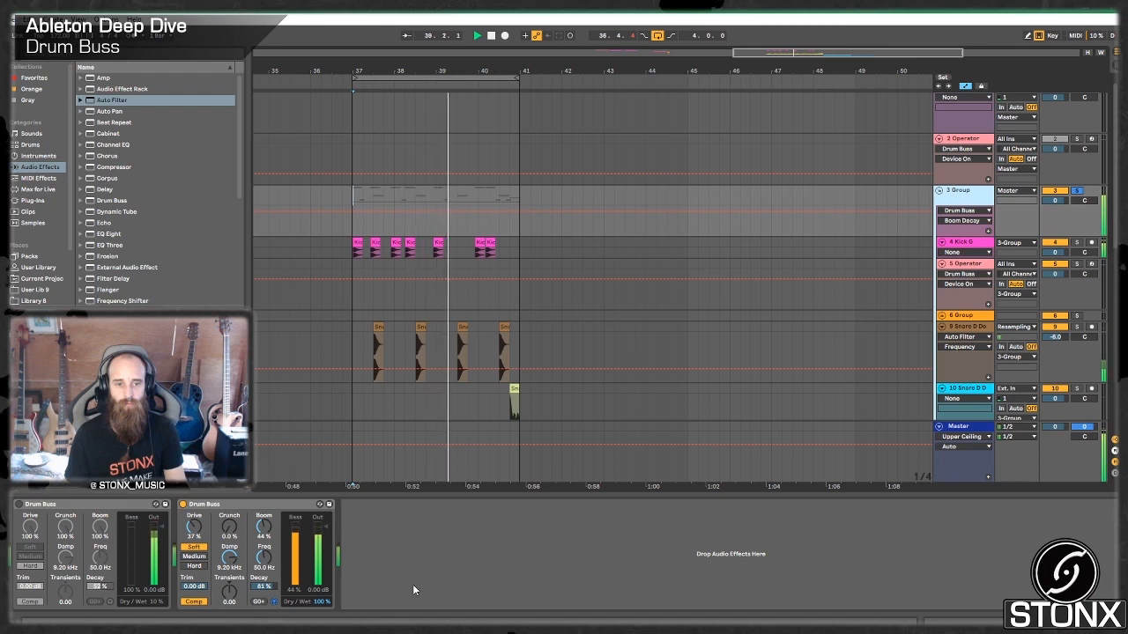
key("space")
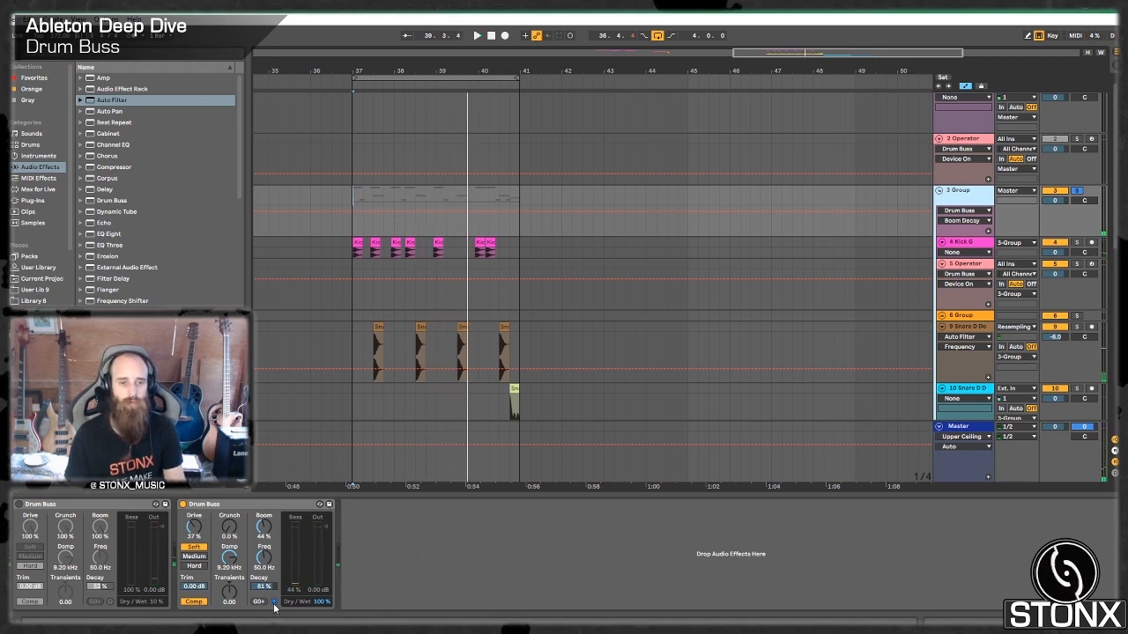
key("space")
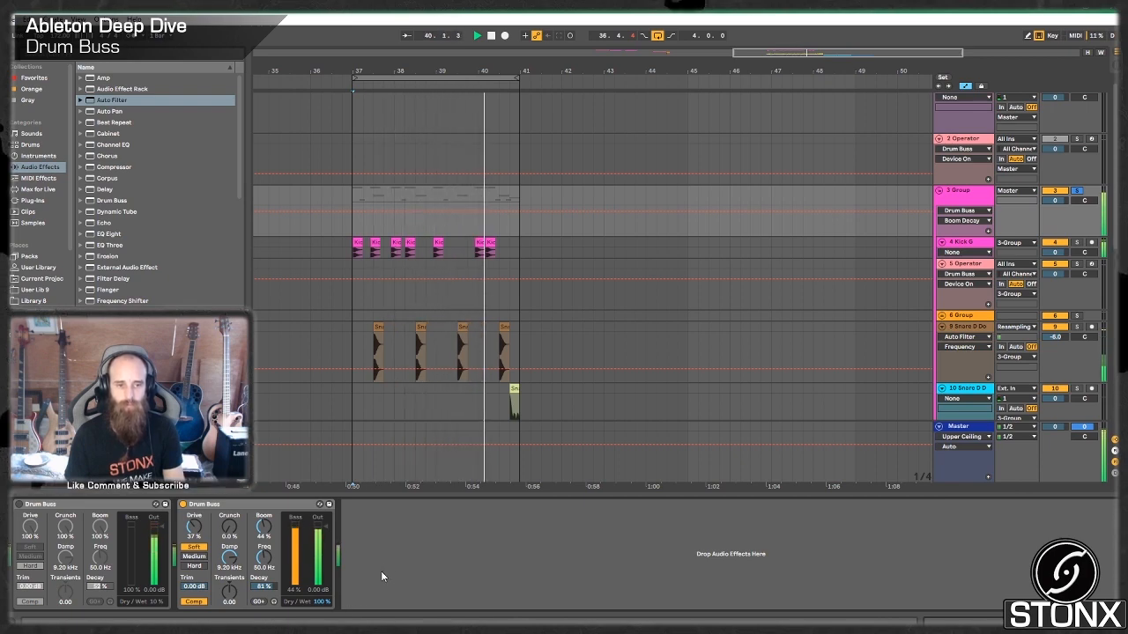
key("space")
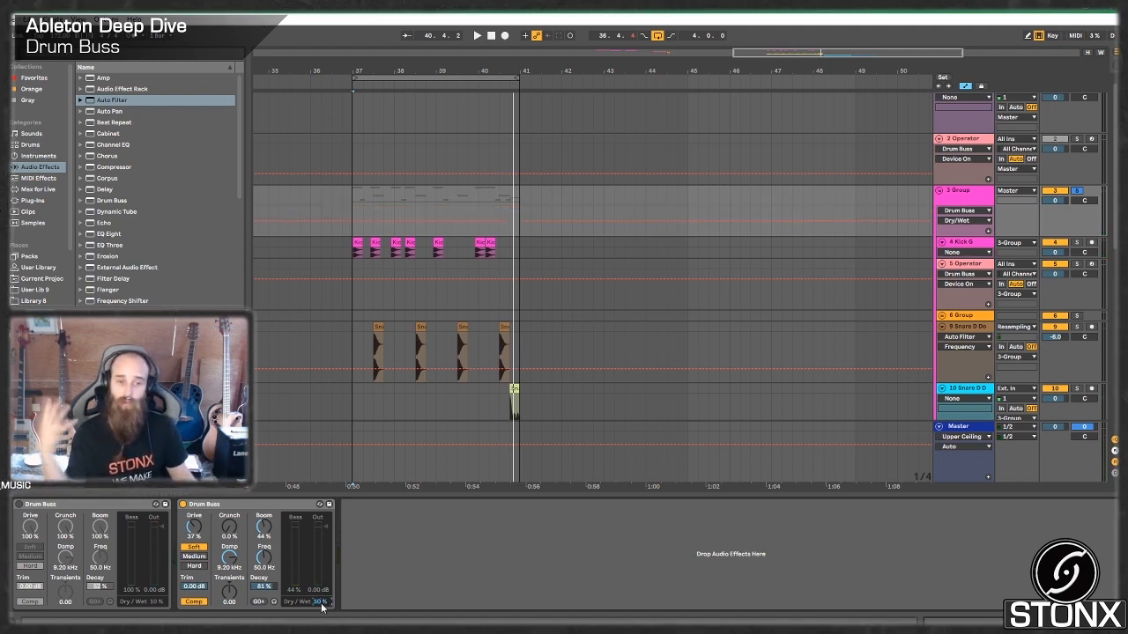
Play the drum loop and compare the second Drum Buss at 50% Dry/Wet active and bypassed
key("space")
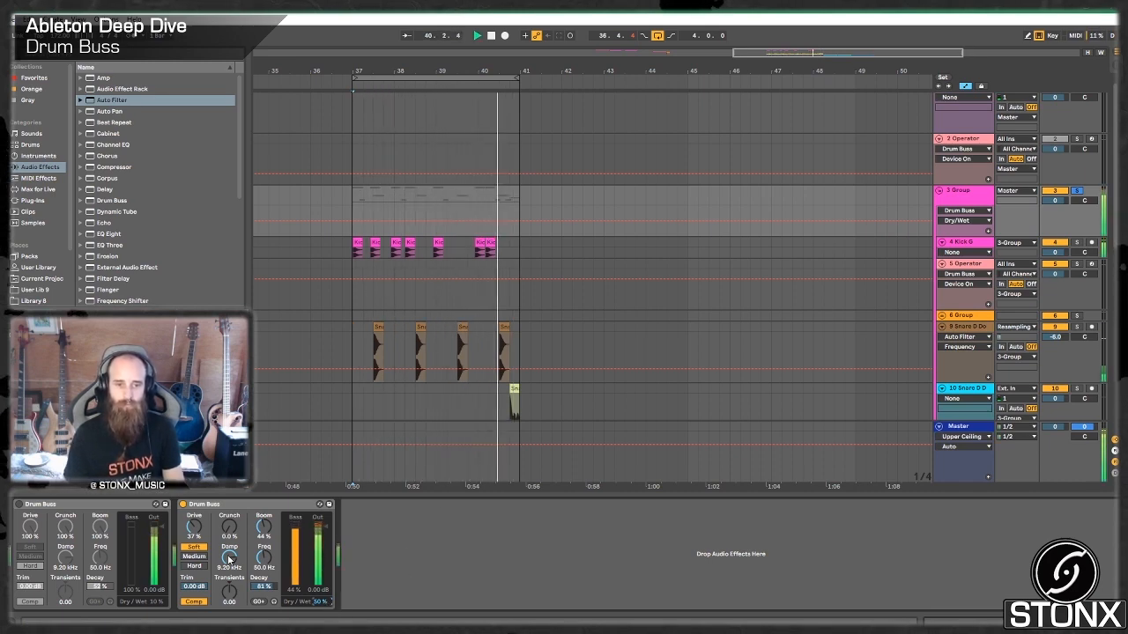
key("space")
left_click(183, 504)
key("space")
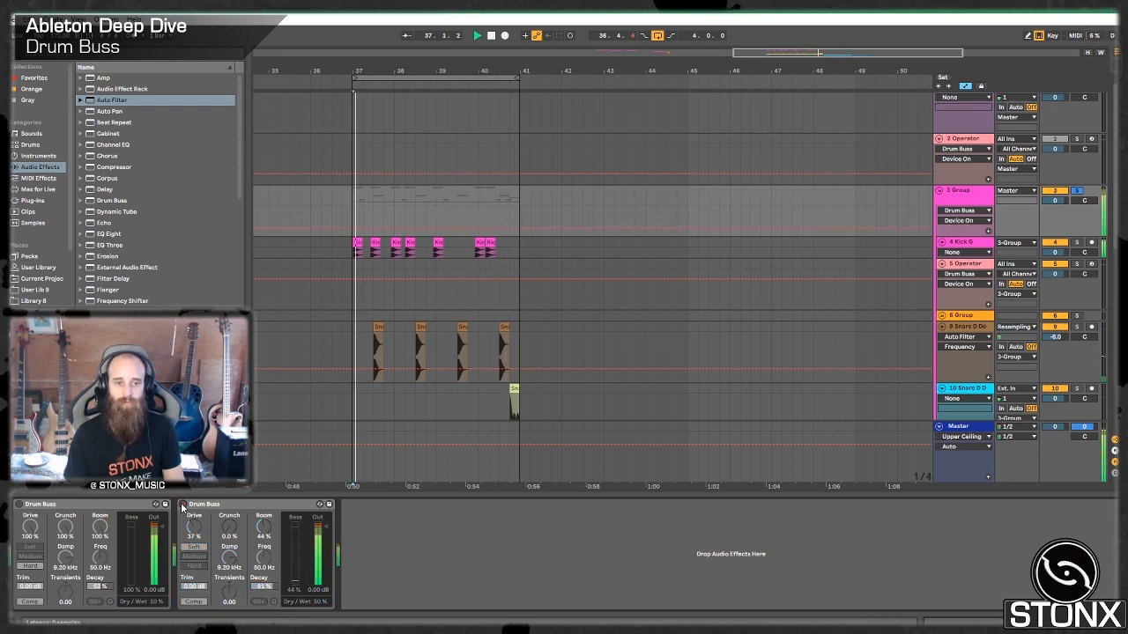
left_click(182, 505)
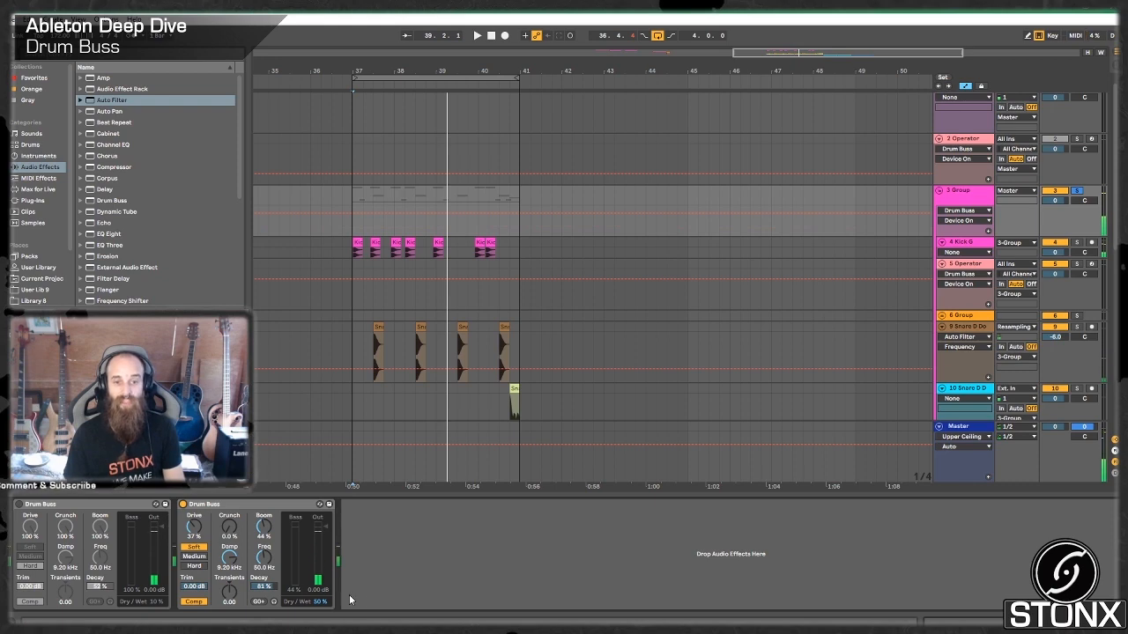
Set the second Drum Buss's Dry/Wet to 10% and compare the loop with the device active and bypassed
left_click(316, 601)
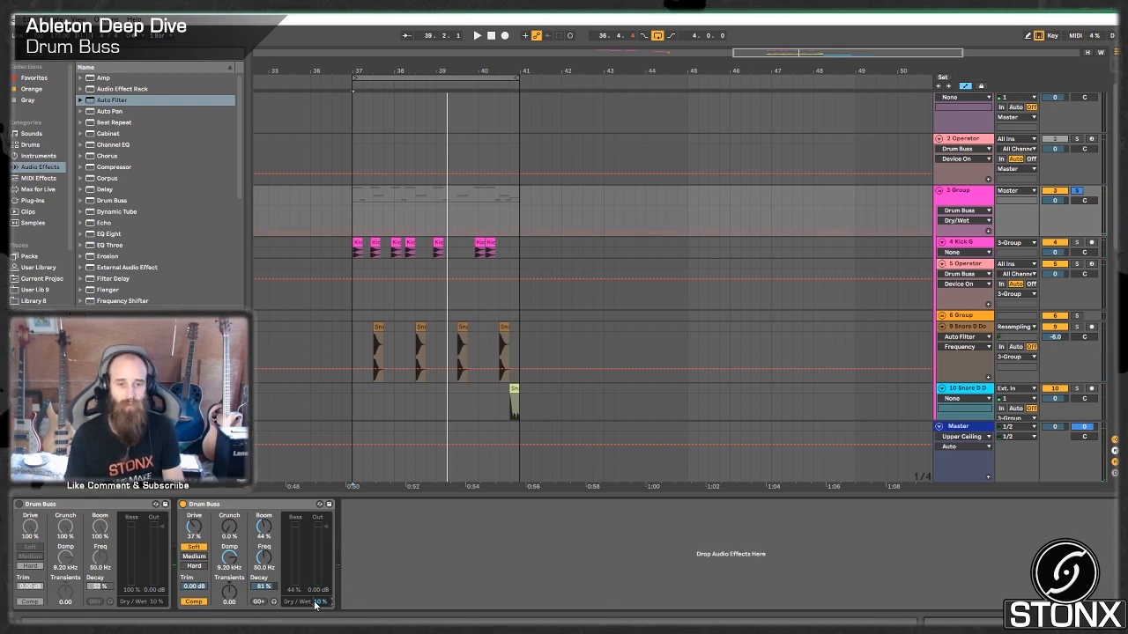
key("space")
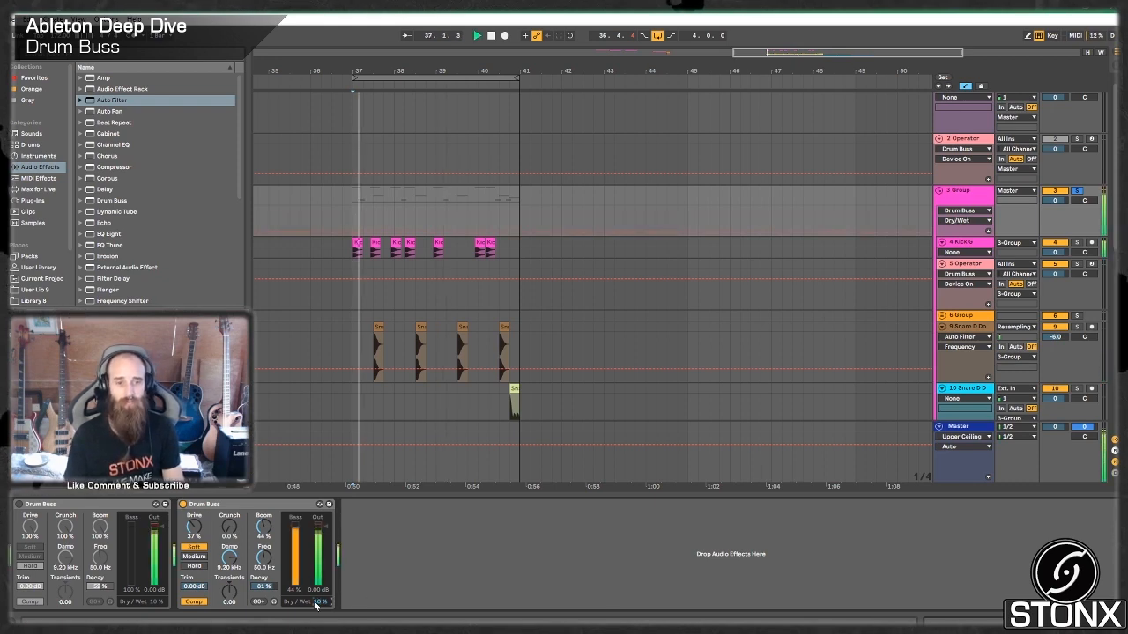
left_click(184, 505)
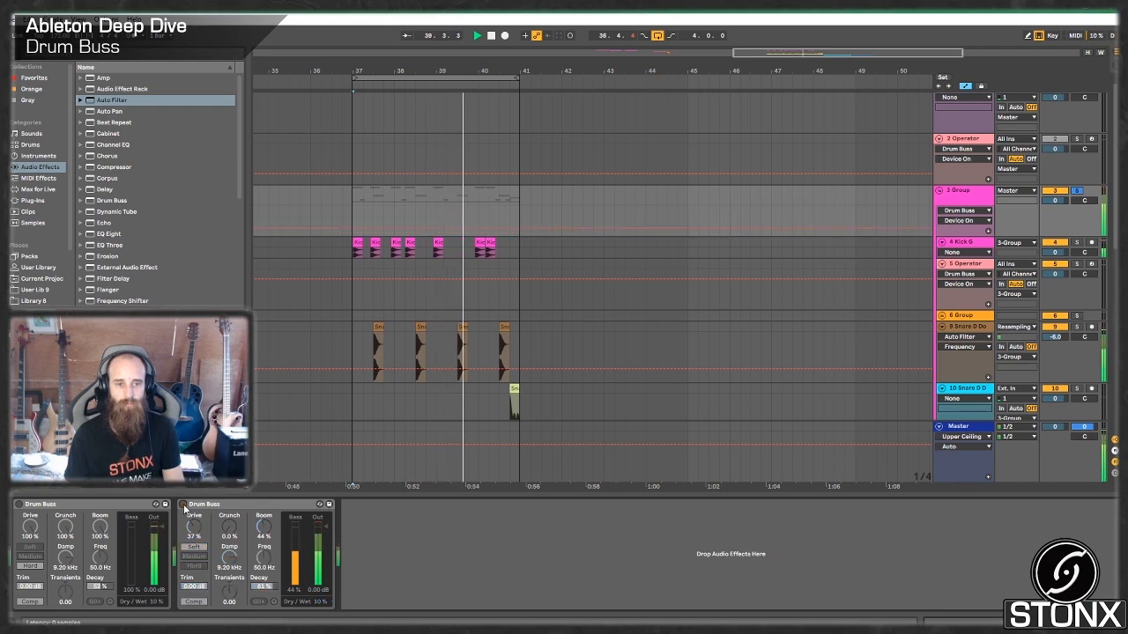
left_click(184, 505)
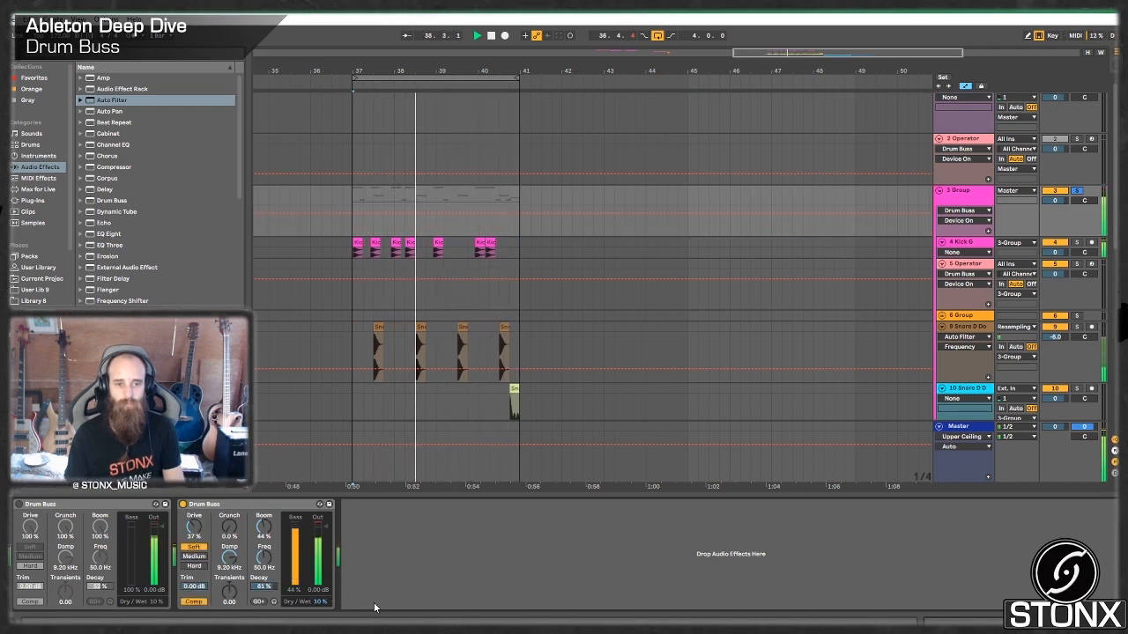
key("space")
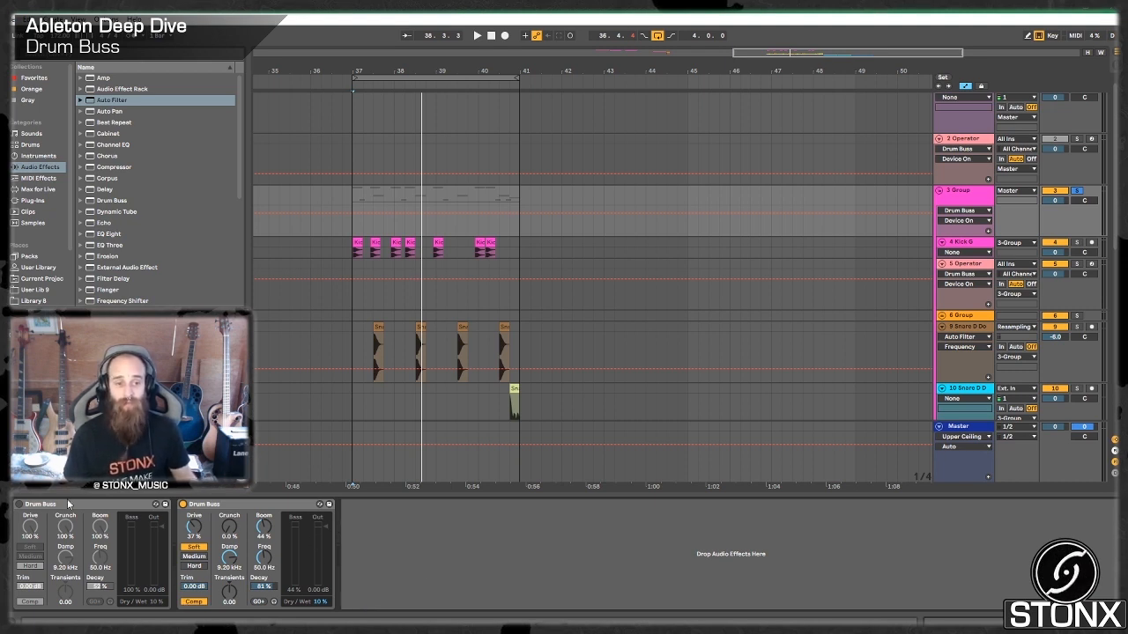
Turn on the first Drum Buss and set Dry/Wet to 2% on both Drum Buss devices
left_click(19, 504)
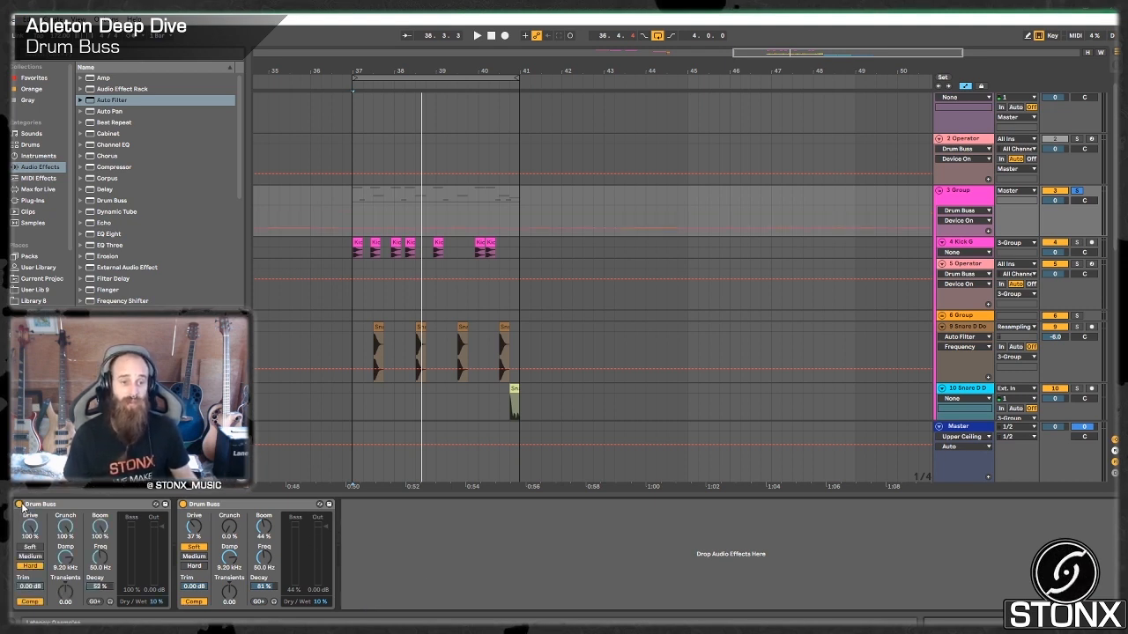
left_click(156, 602)
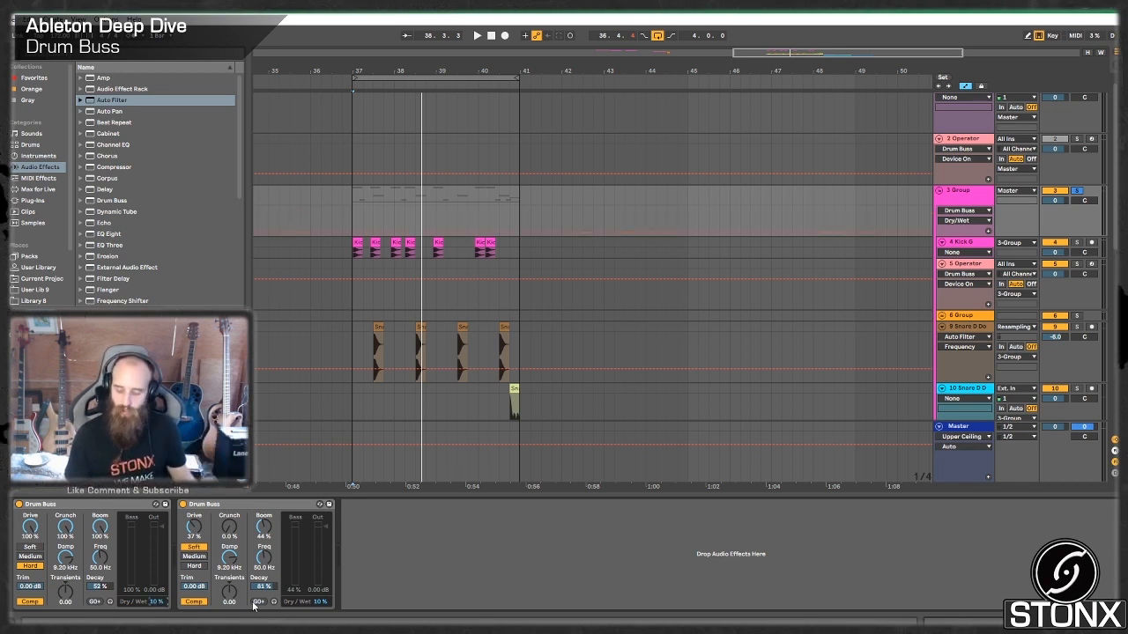
type("2")
key("Return")
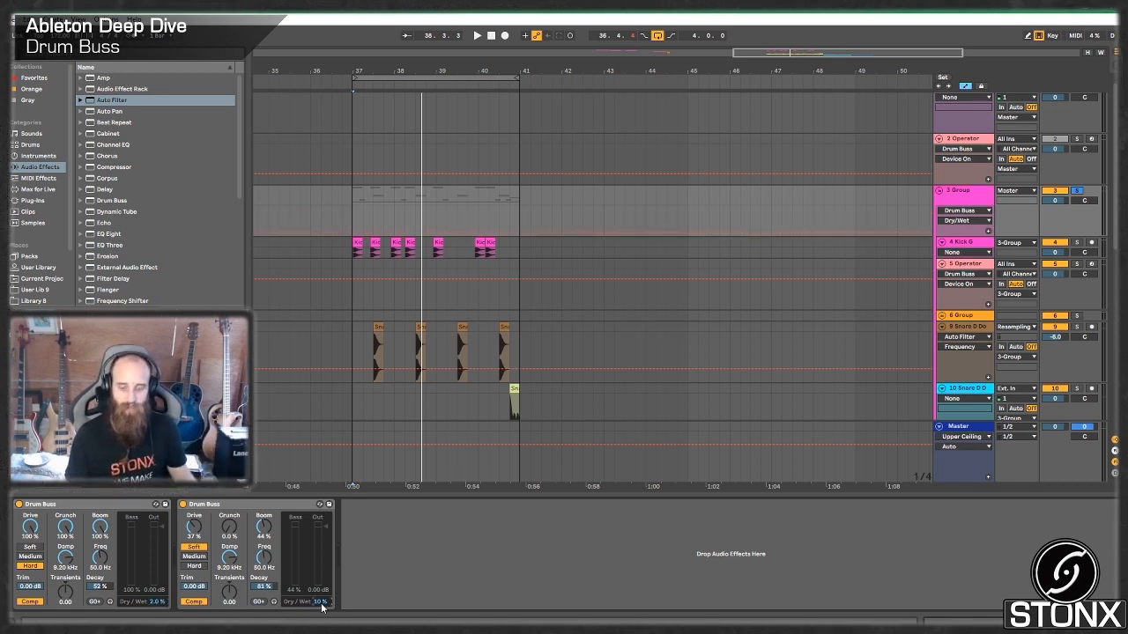
type("2")
key("Return")
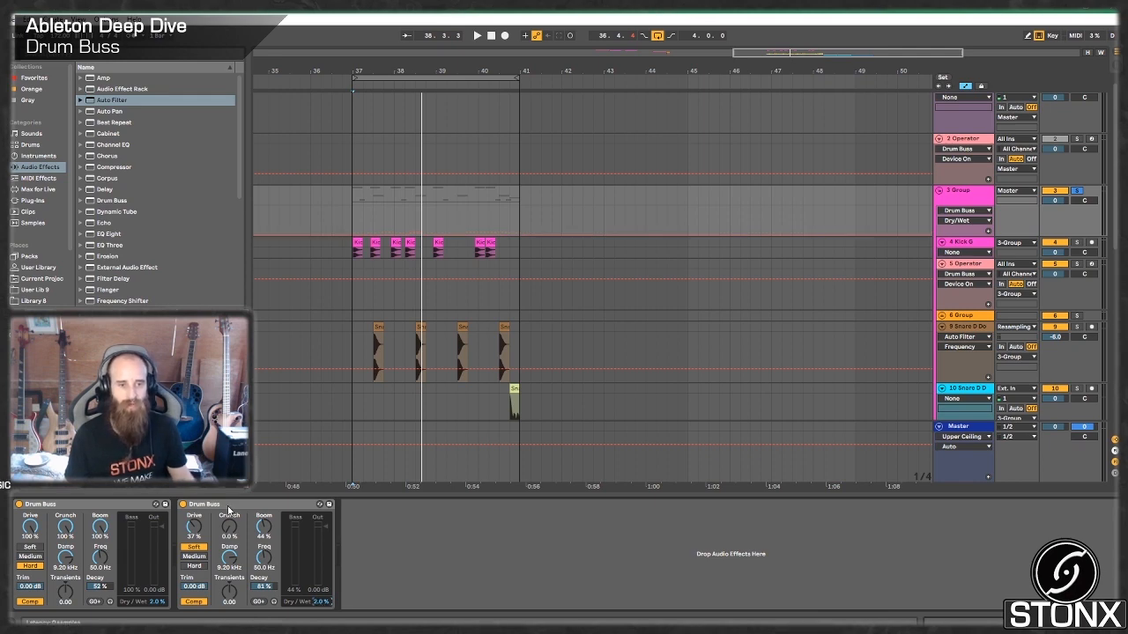
Group both Drum Buss devices into an Audio Effect Rack and compare the rack bypassed and active during playback
left_click(117, 506)
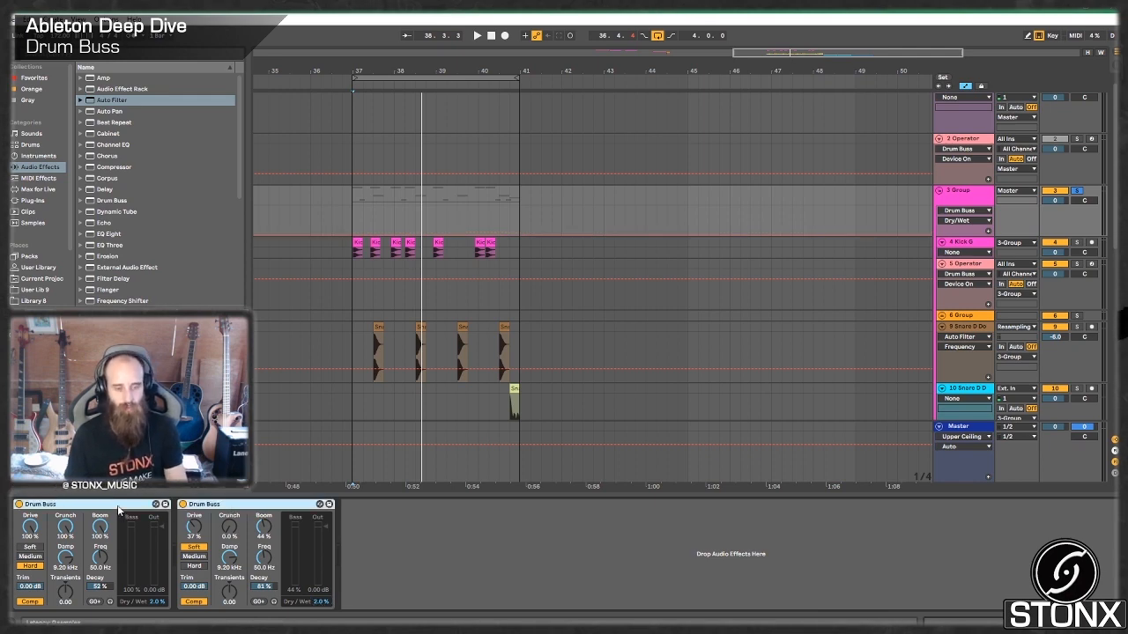
key("ctrl+g")
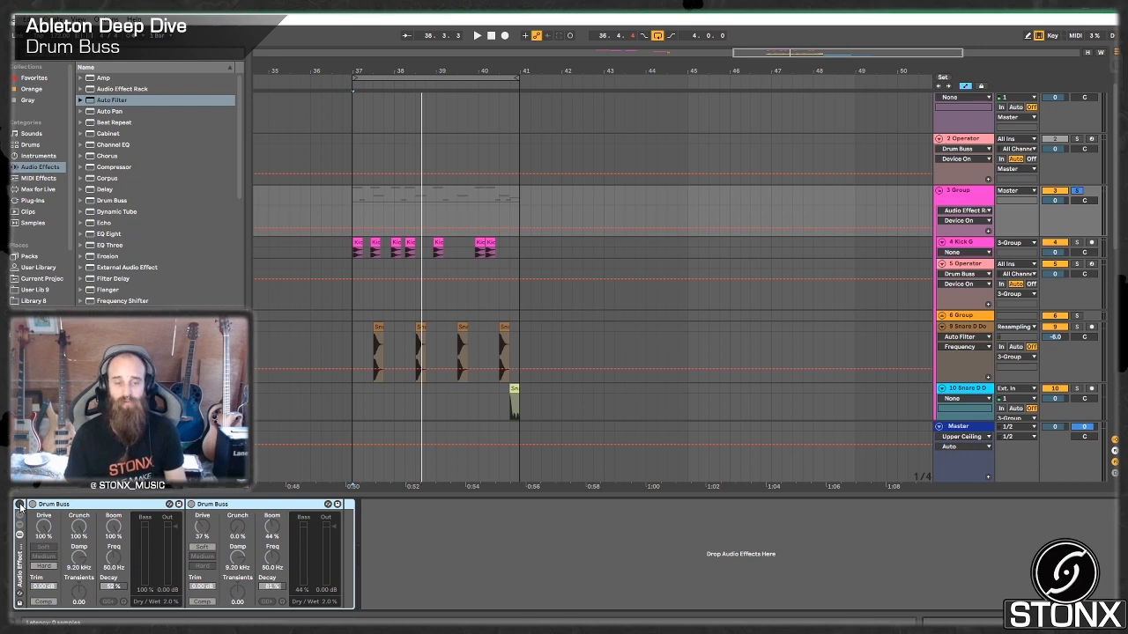
key("space")
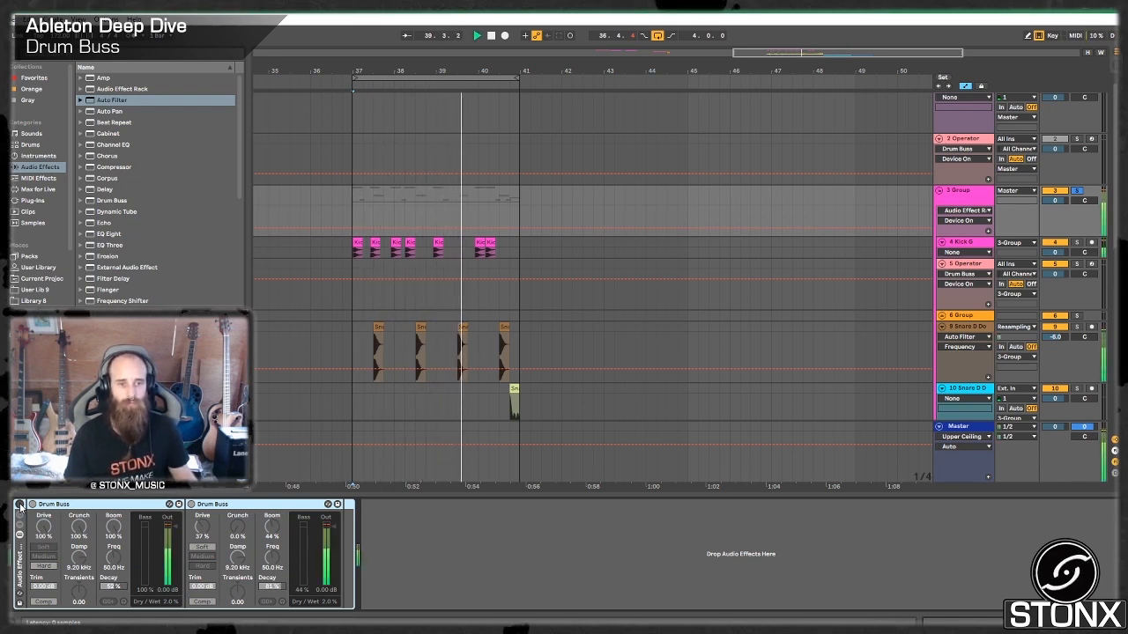
left_click(20, 506)
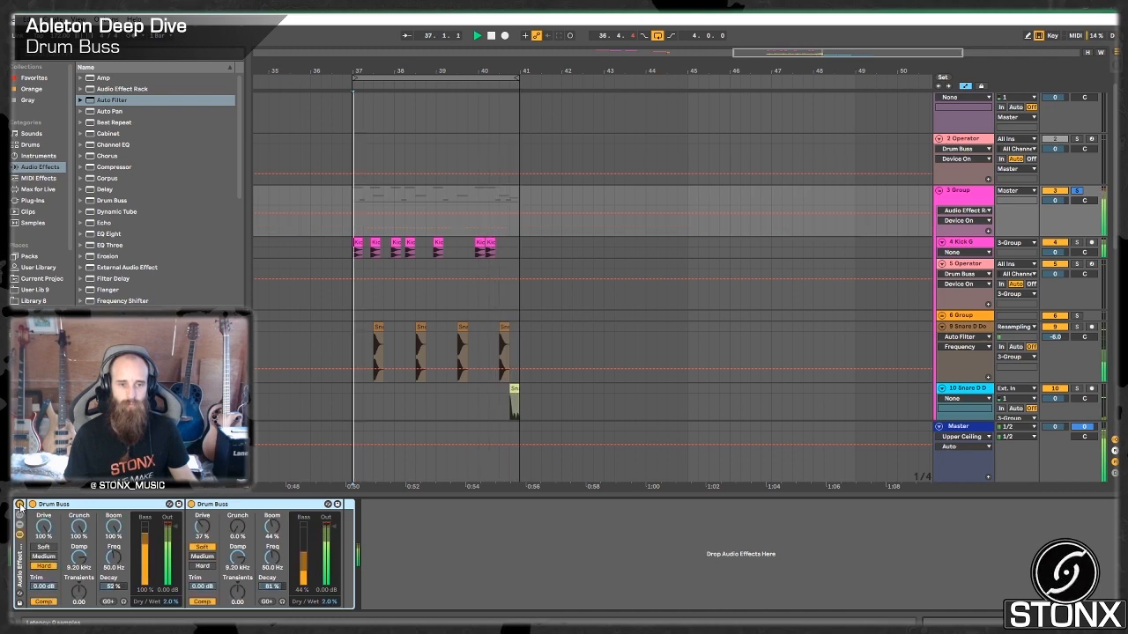
Set Dry/Wet to 5% on the second Drum Buss and 7% on the first while the loop plays
left_click(326, 602)
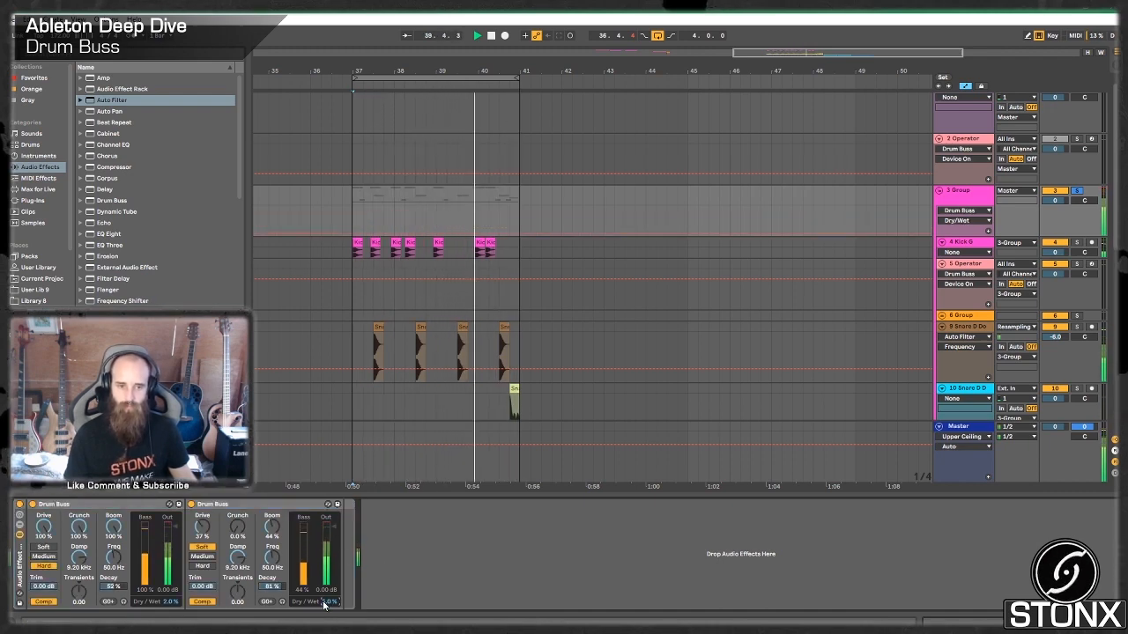
left_click_drag(170, 603, 170, 598)
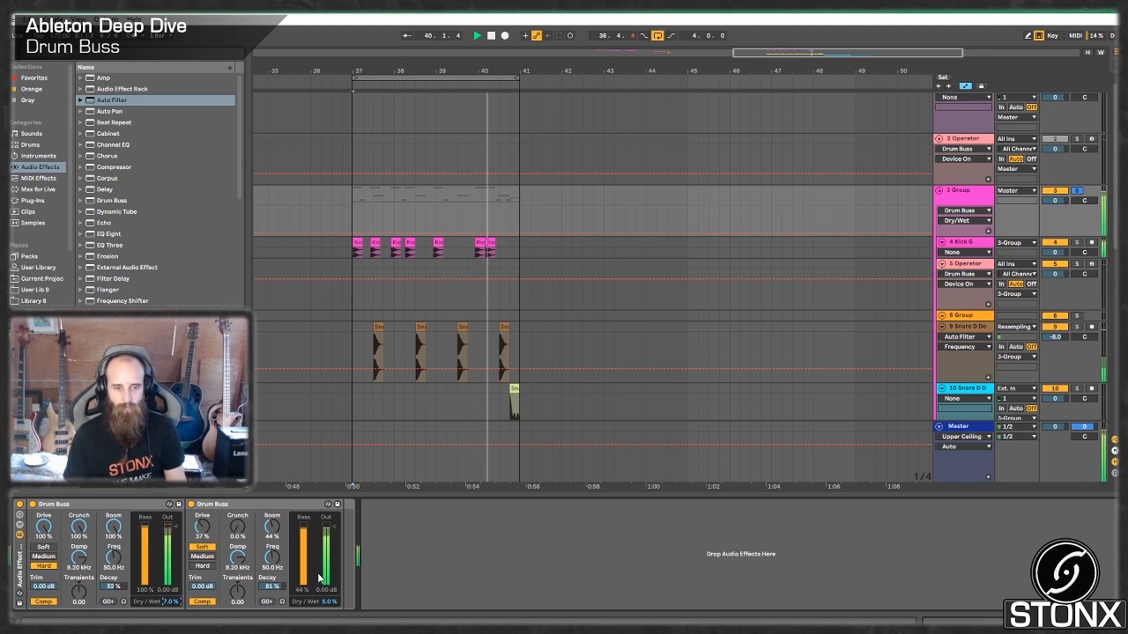
key("space")
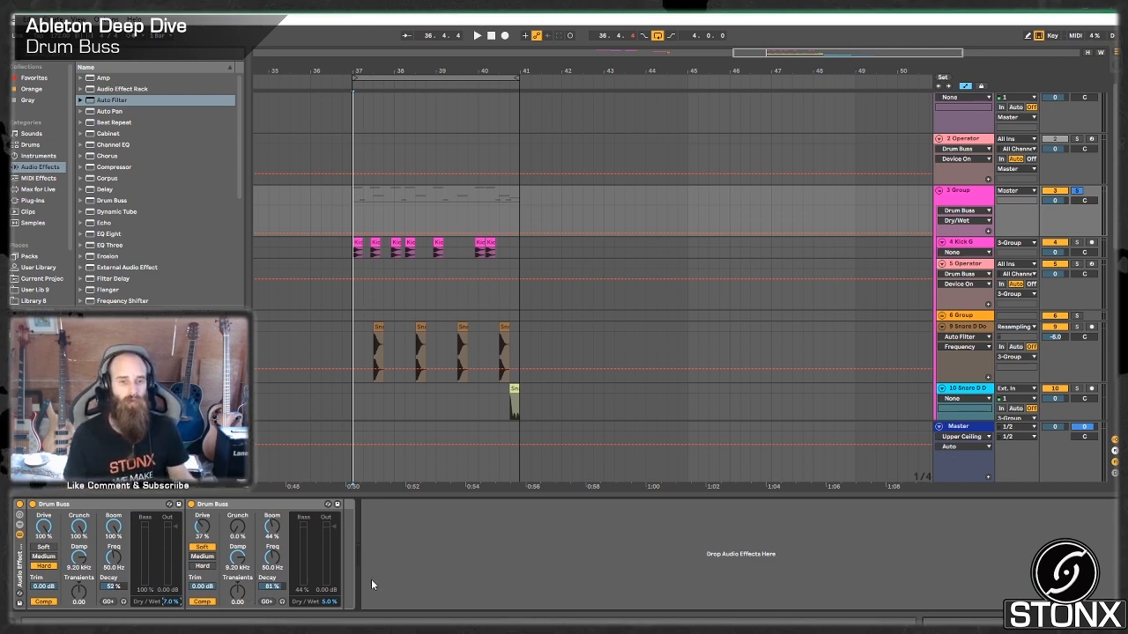
Select the 13 Operator track's clip at bar 41 to show its device chain
left_click_drag(796, 50, 731, 54)
left_click(963, 231)
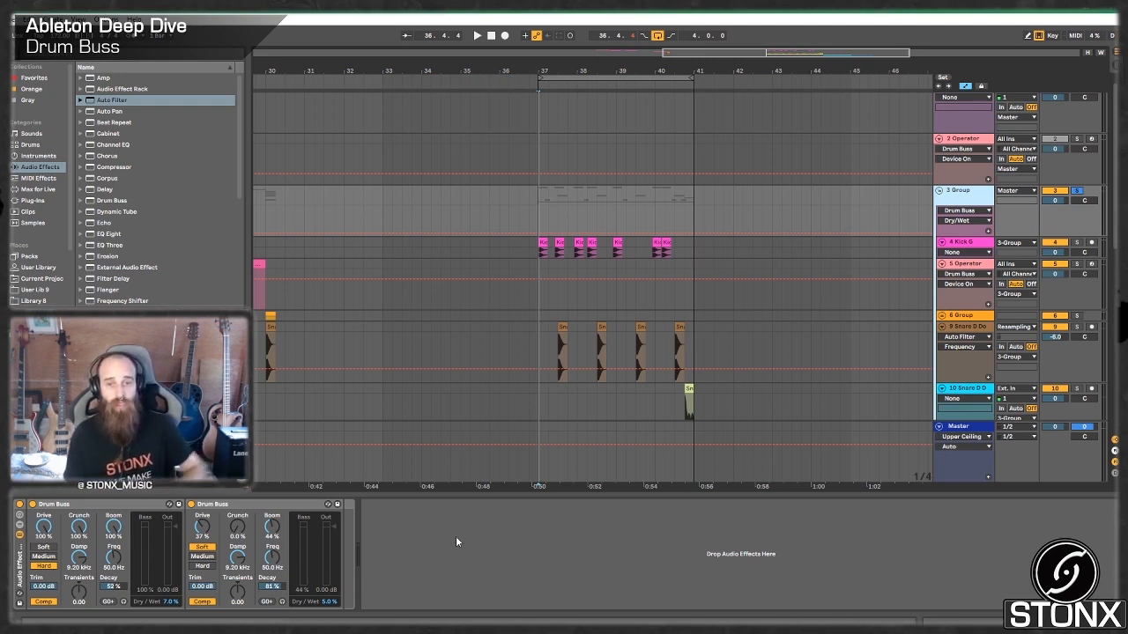
scroll(675, 363, "down", 3)
scroll(677, 361, "down", 3)
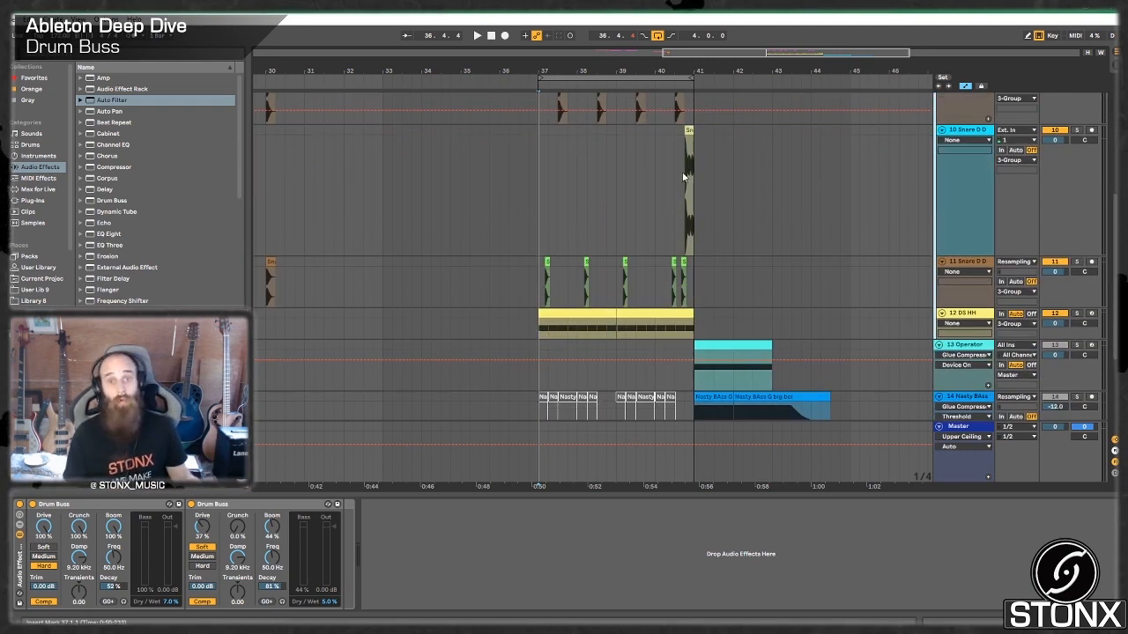
left_click_drag(793, 50, 864, 50)
left_click(964, 344)
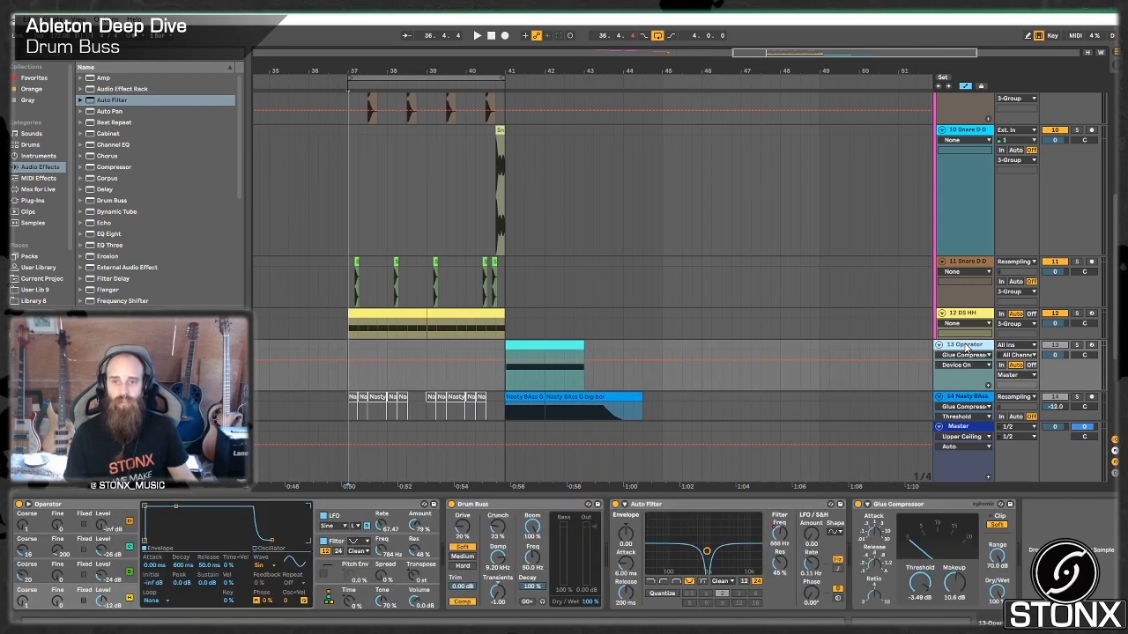
left_click(538, 344)
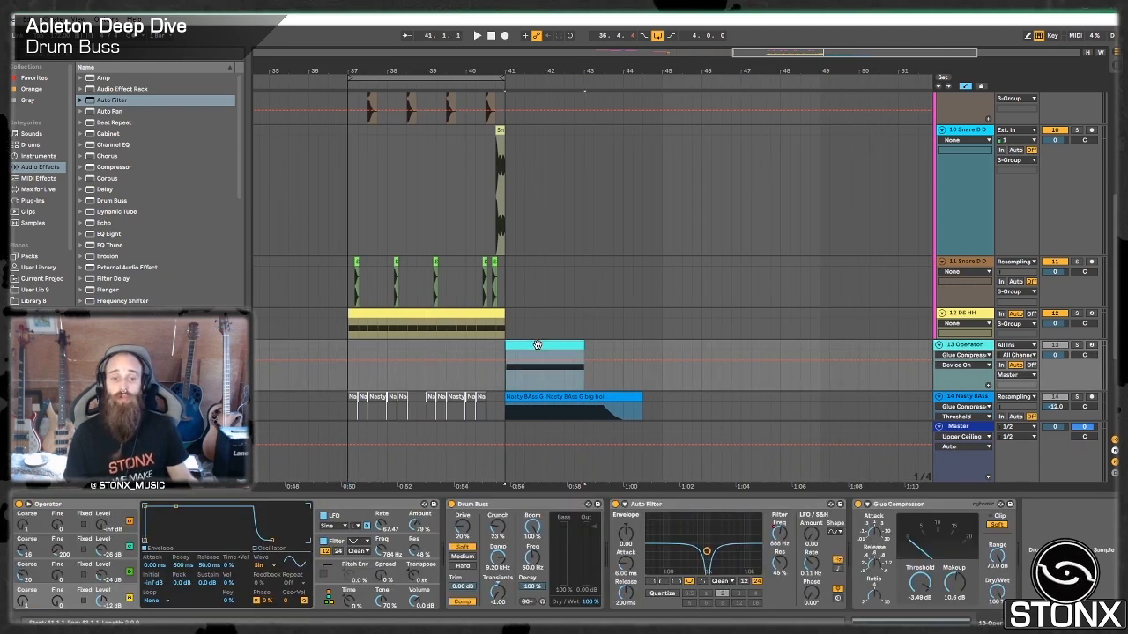
Turn off the Drum Buss, Auto Filter and Glue Compressor on the 13 Operator track
left_click(907, 506)
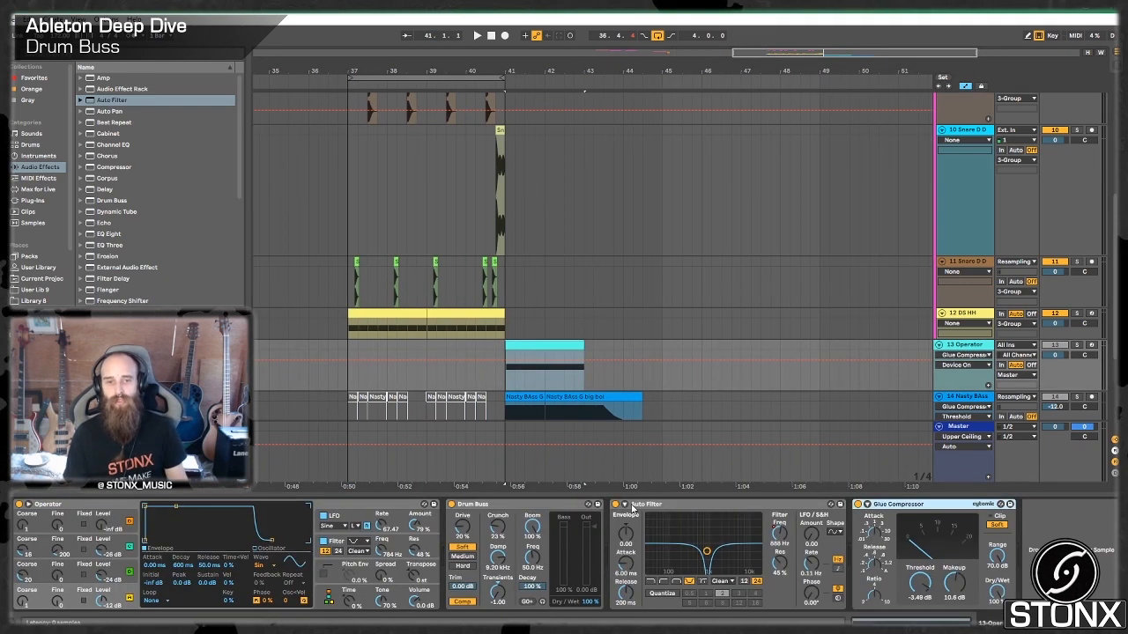
left_click(545, 506, "shift")
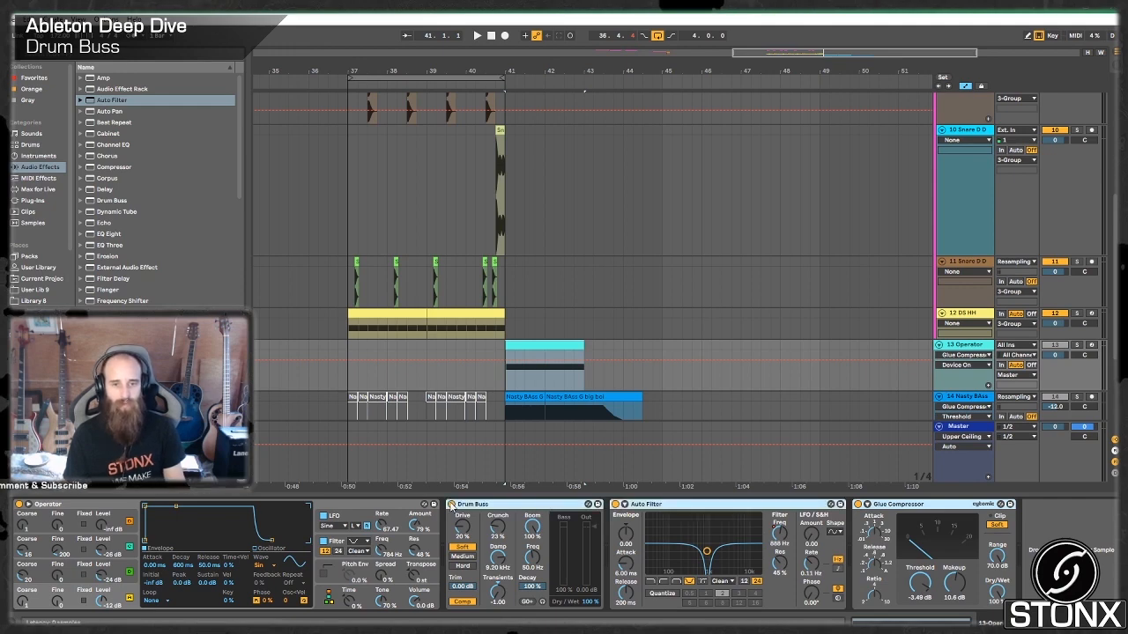
left_click(451, 505)
left_click(615, 504)
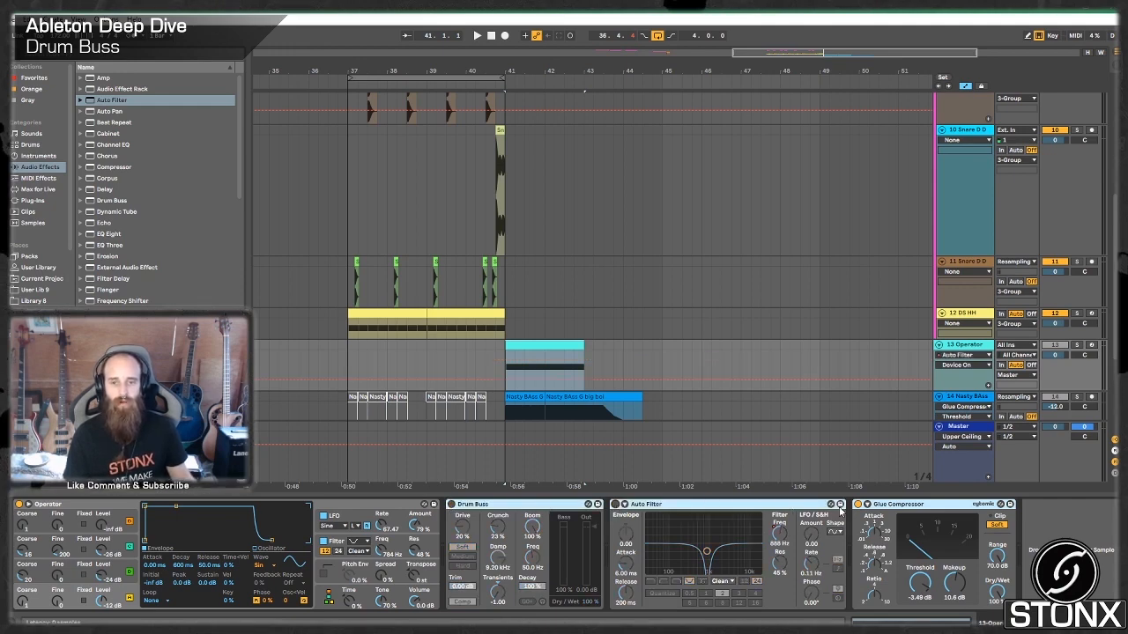
left_click(859, 505)
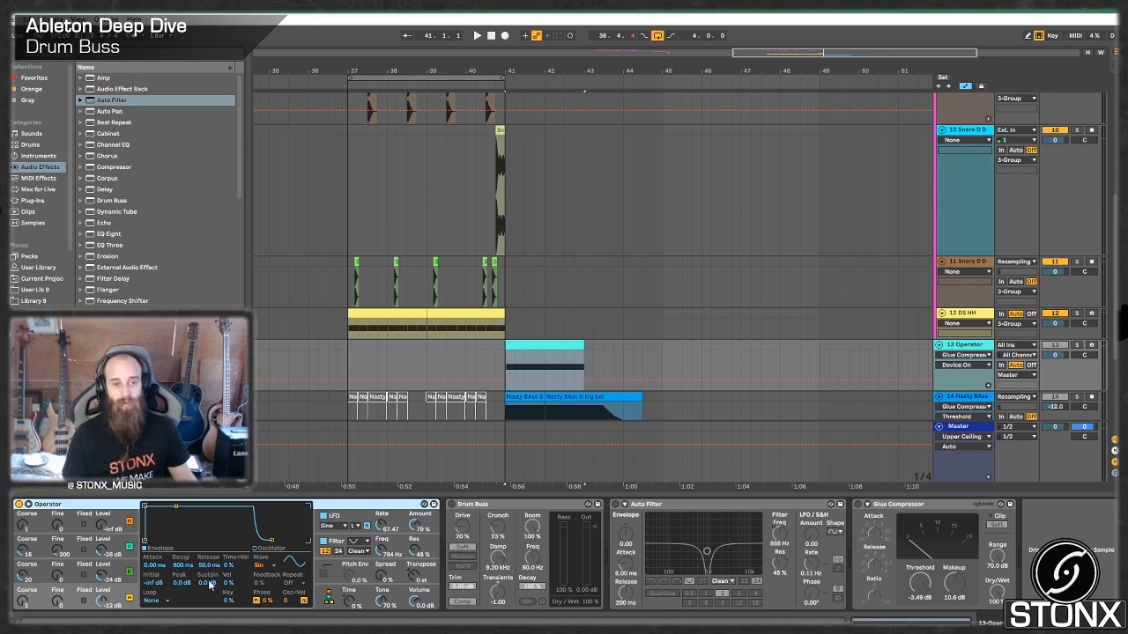
Examine the Operator's four oscillators, looking at their levels, attack envelopes, waveforms and harmonics
left_click(111, 578)
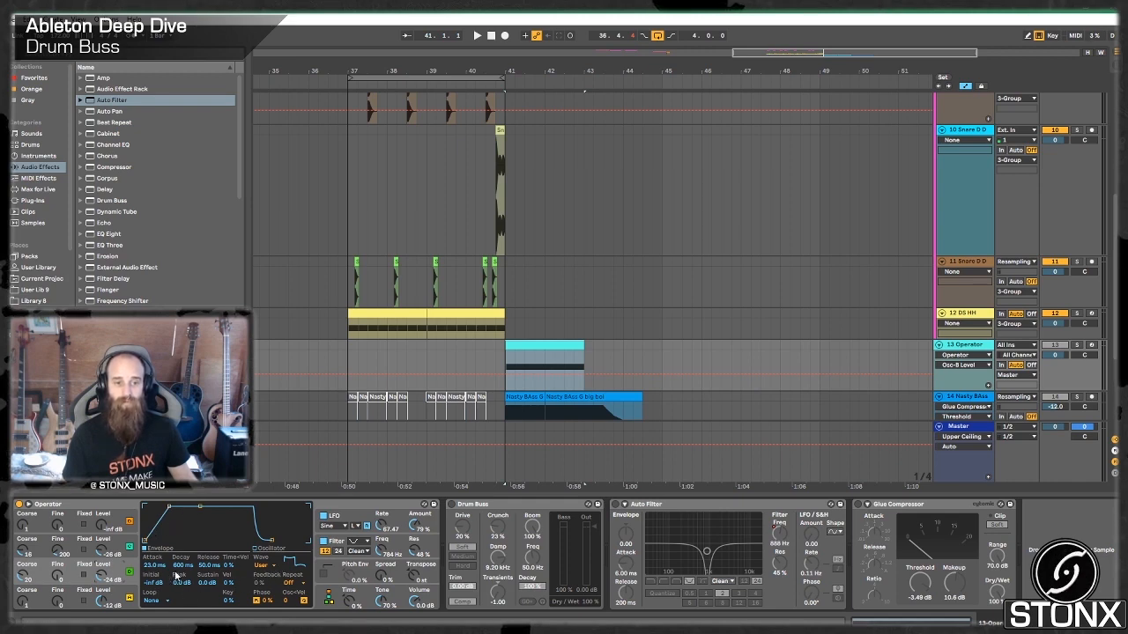
left_click(268, 568)
left_click(211, 549)
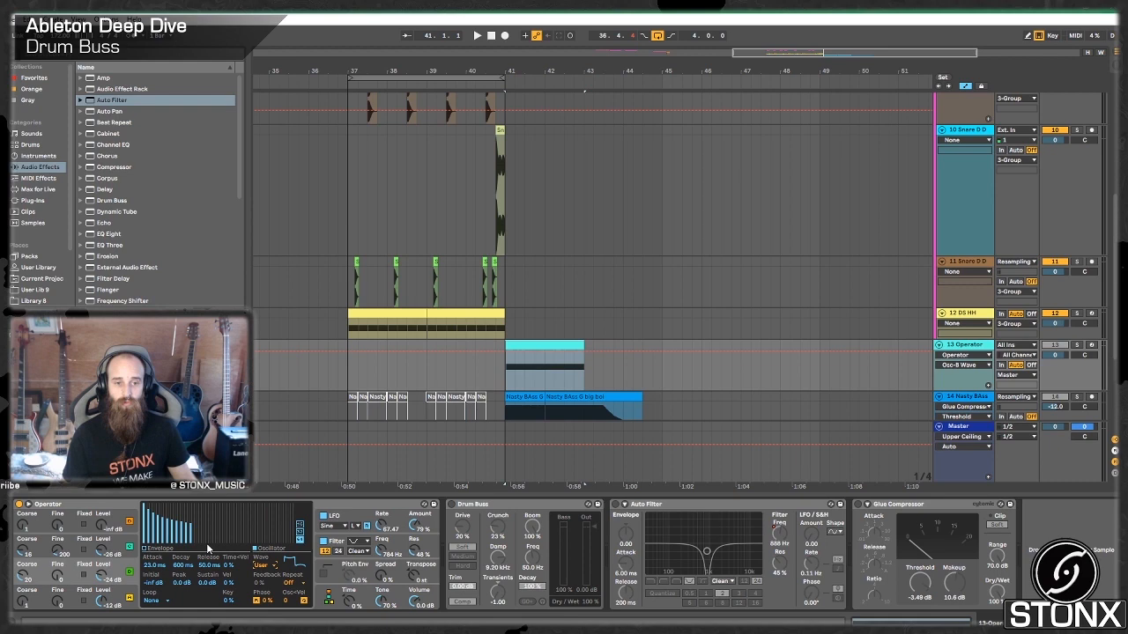
left_click(113, 553)
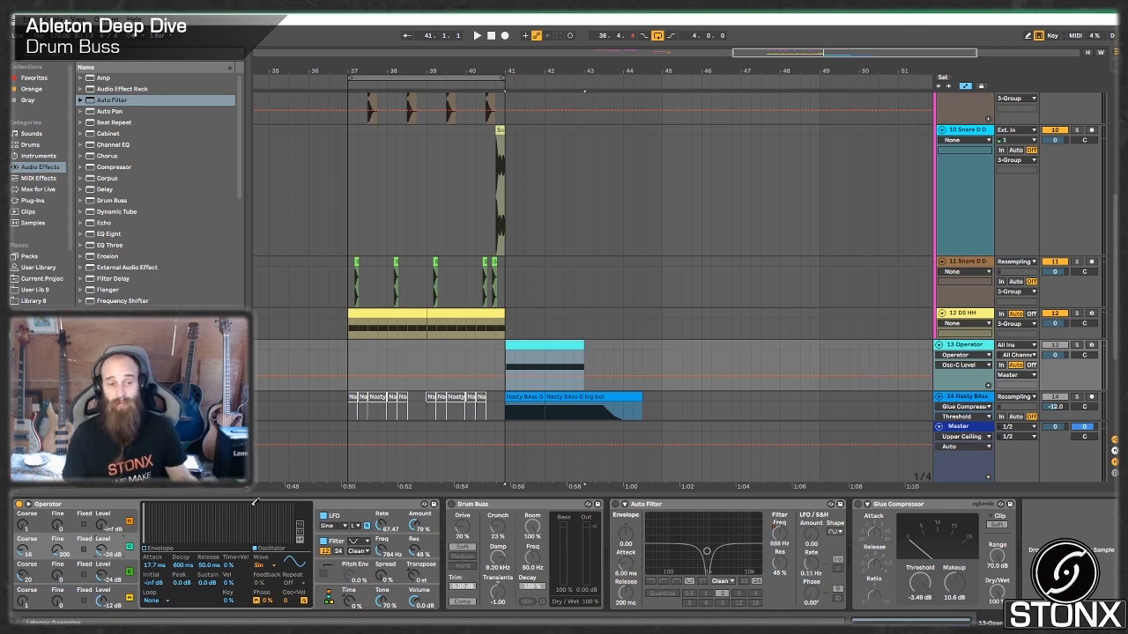
left_click(109, 520)
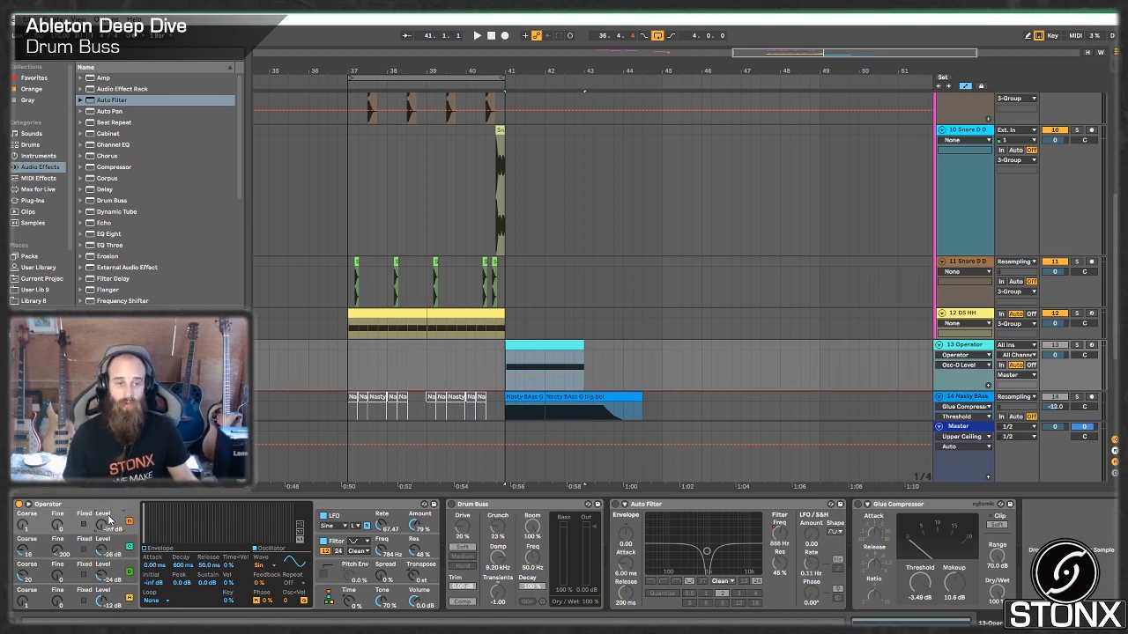
left_click(158, 566)
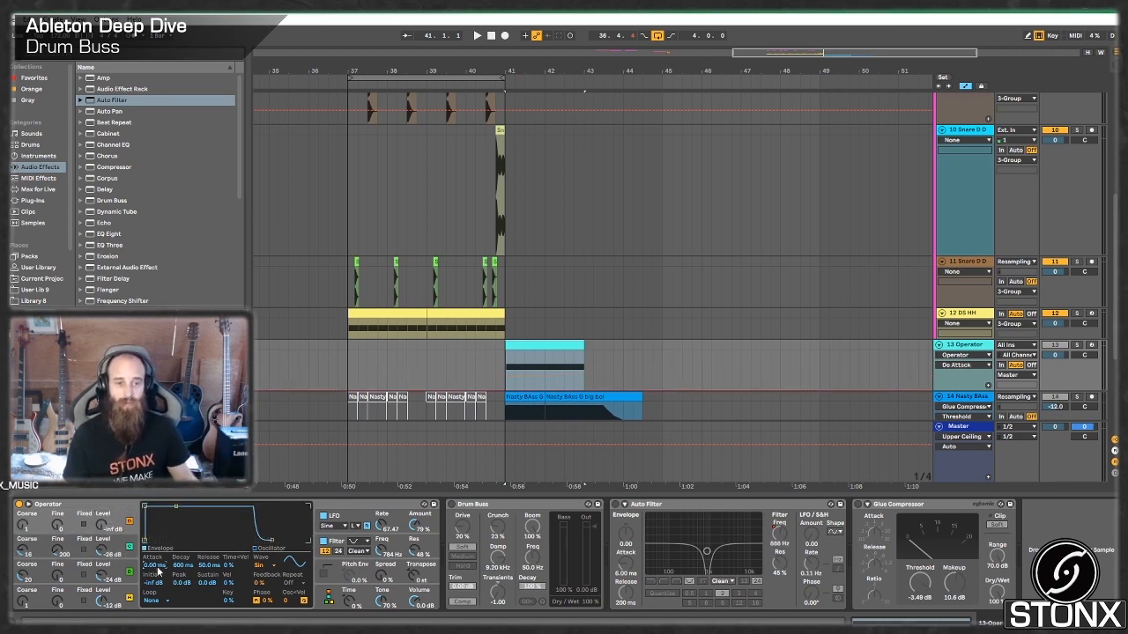
left_click(112, 548)
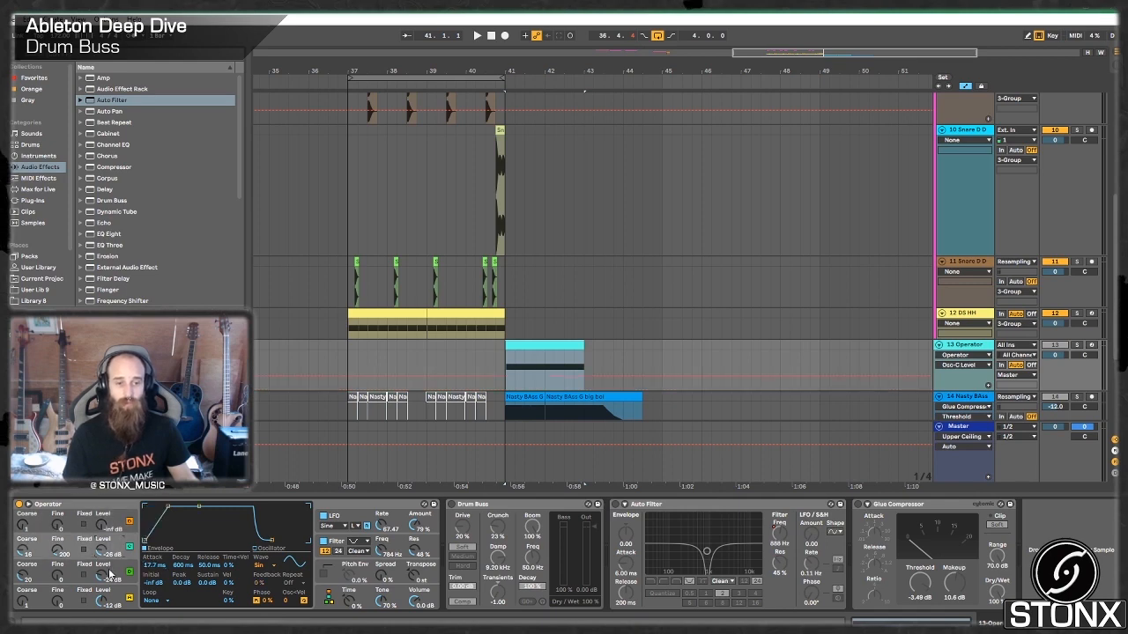
left_click(110, 574)
left_click(113, 597)
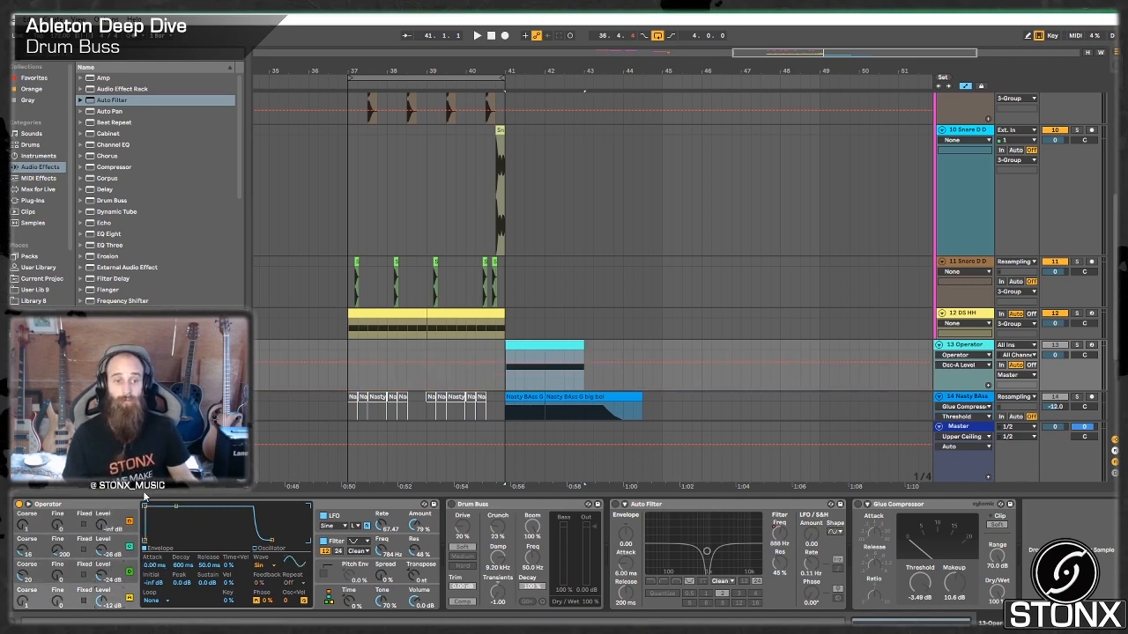
left_click(122, 548)
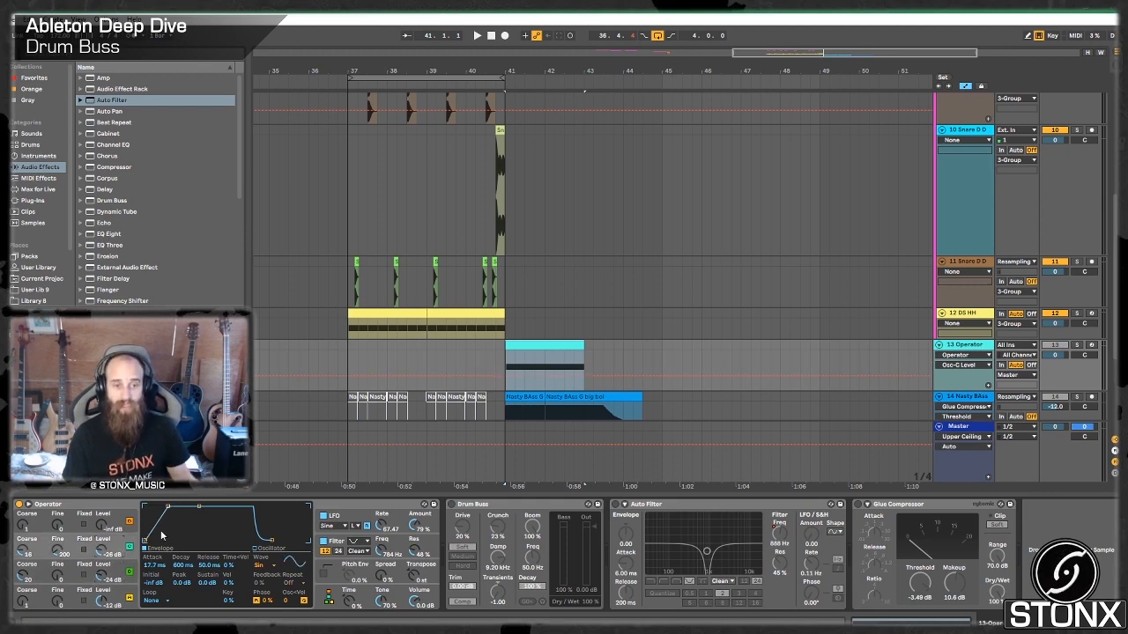
Examine the Operator's oscillator envelopes, LFO destinations and MIDI pitch modulation routing on the bass patch
left_click(117, 571)
left_click(122, 551)
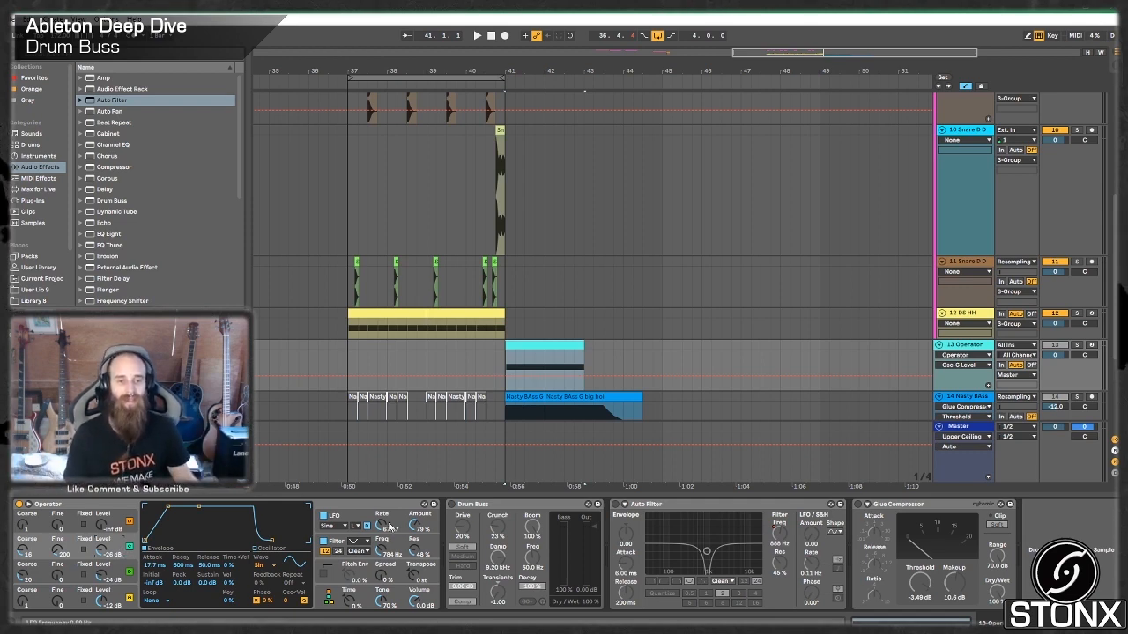
left_click(358, 515)
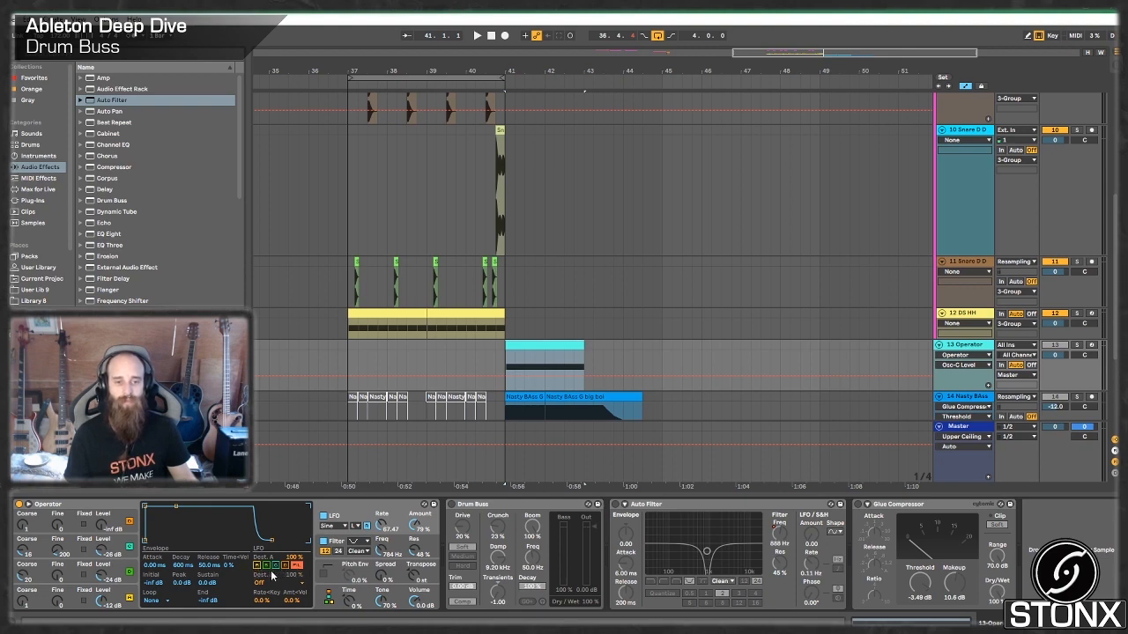
left_click(328, 607)
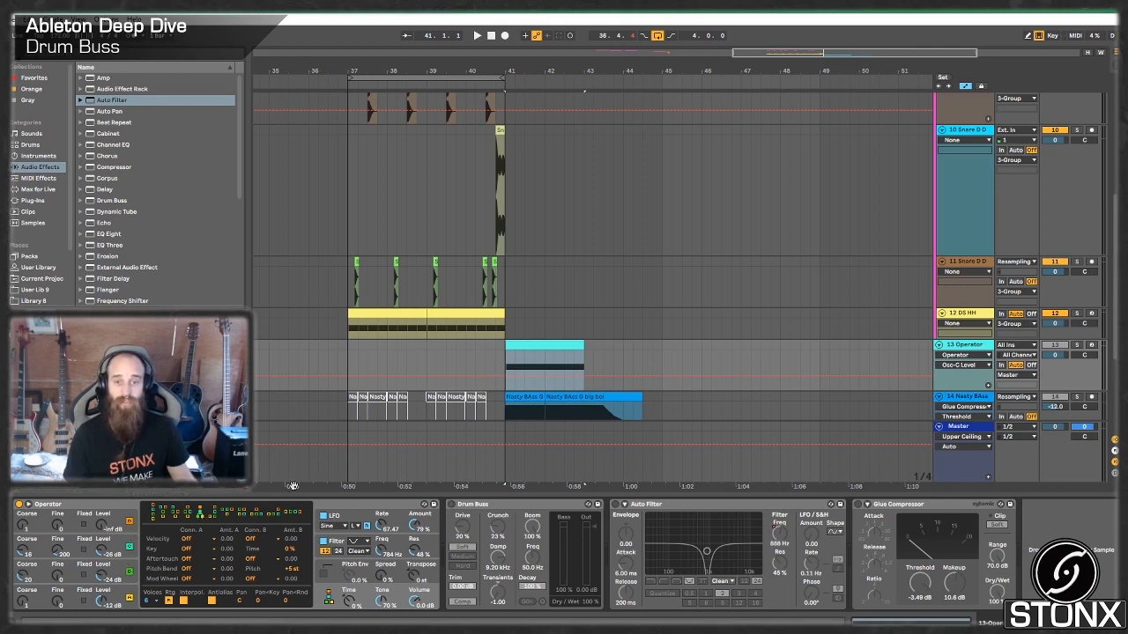
Solo the 13 Operator track and play its bar 41 clip with the effects off
left_click(1075, 344)
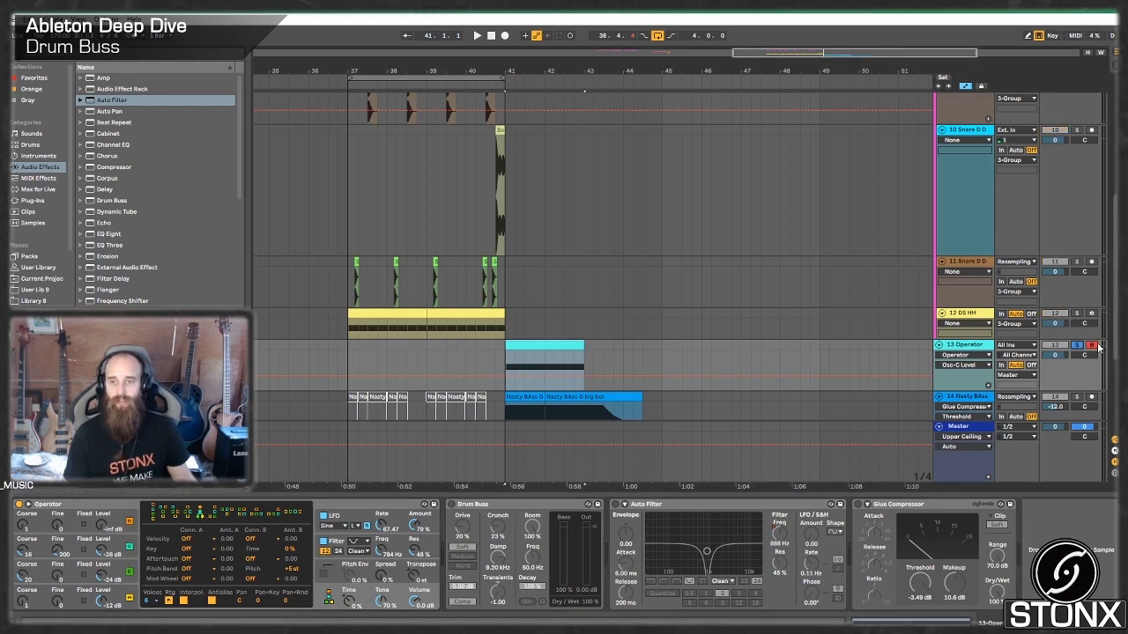
left_click(545, 347)
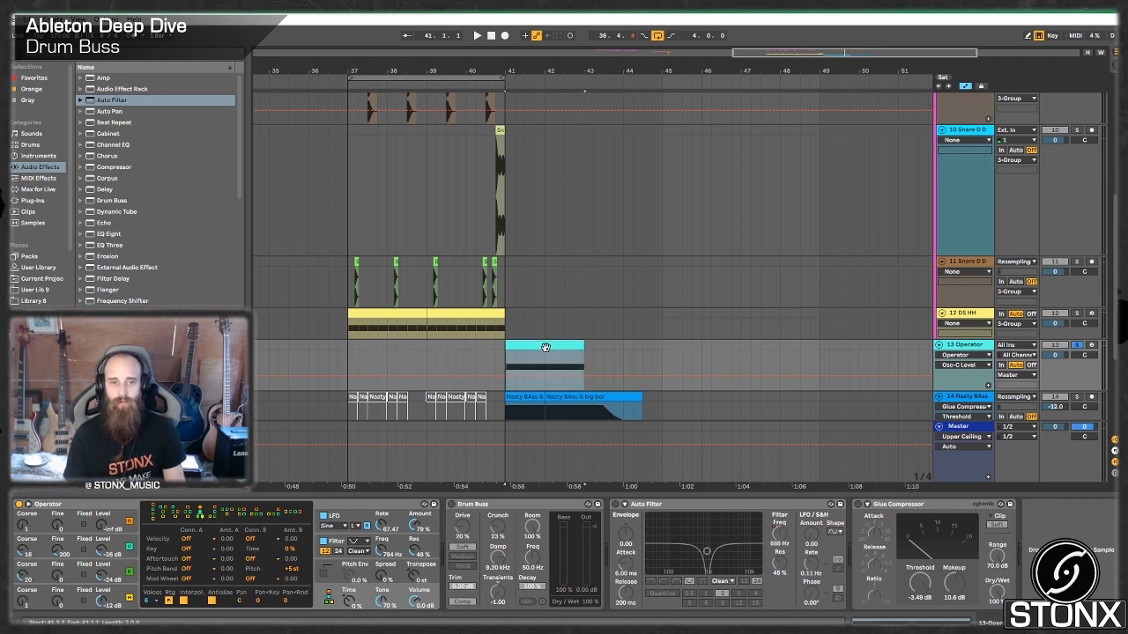
key("space")
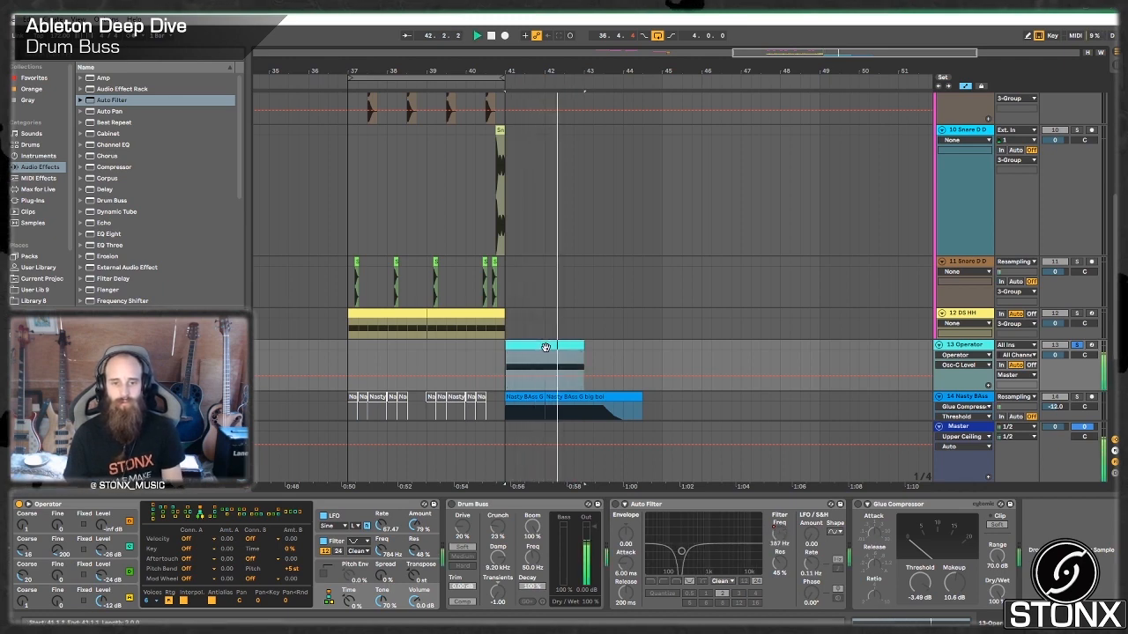
key("space")
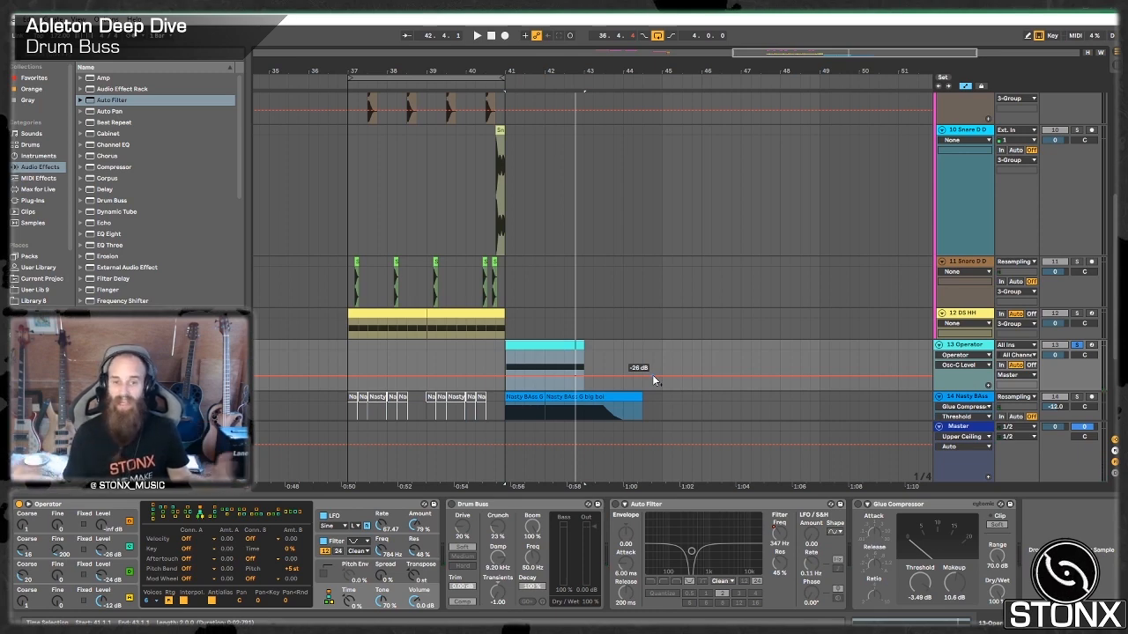
Turn on the Drum Buss on the 13 Operator track, check the clip's MIDI note and play the clip through it
left_click(457, 506)
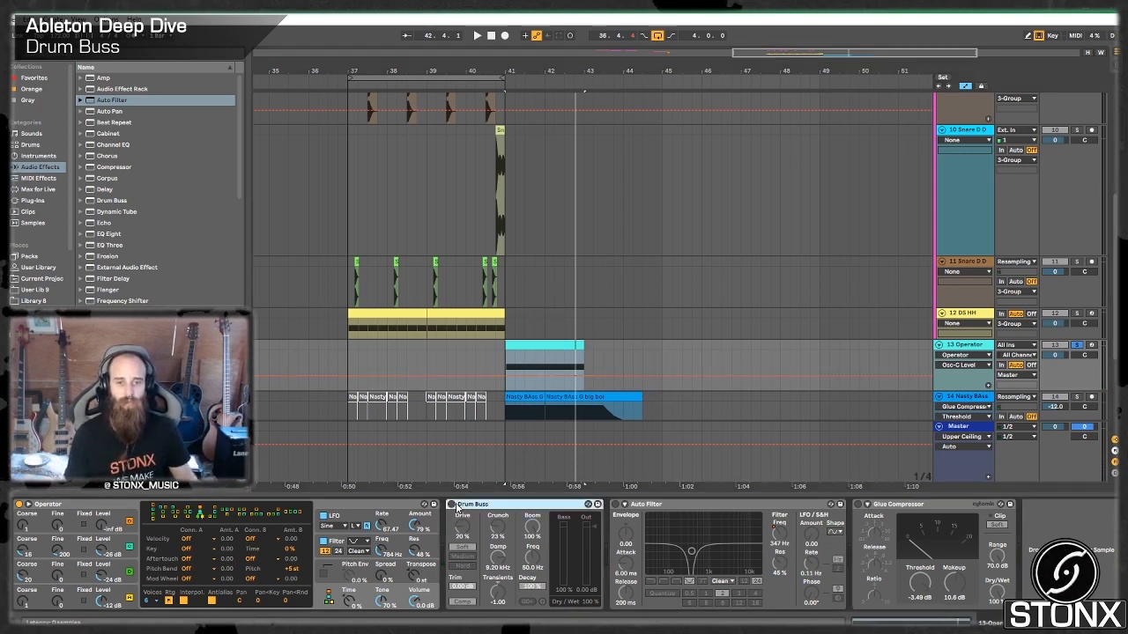
left_click(451, 505)
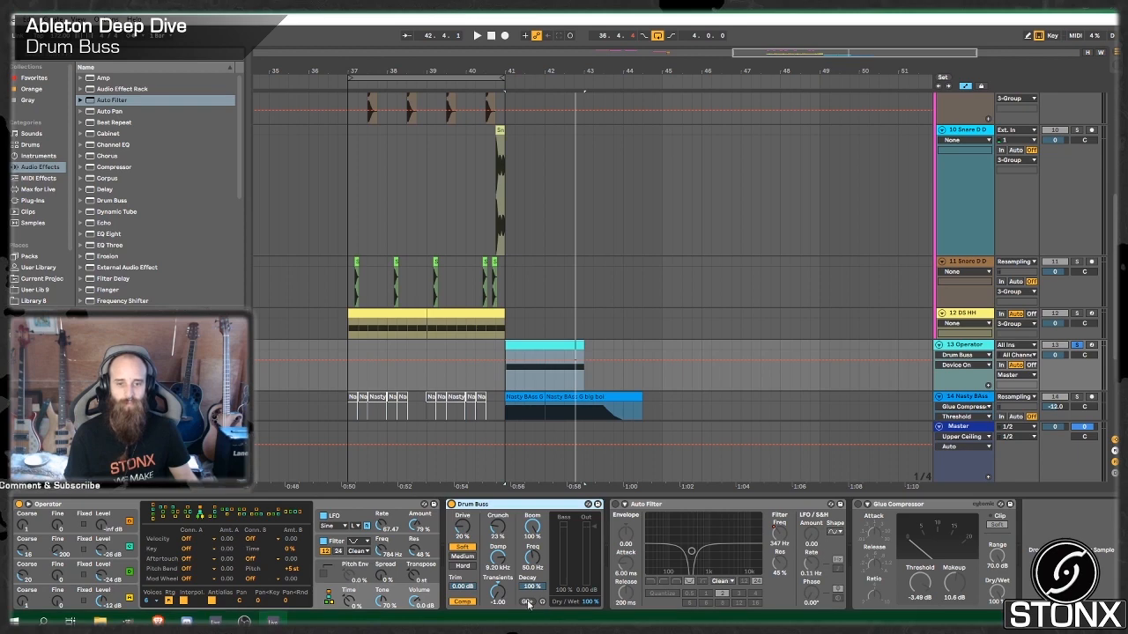
double_click(533, 359)
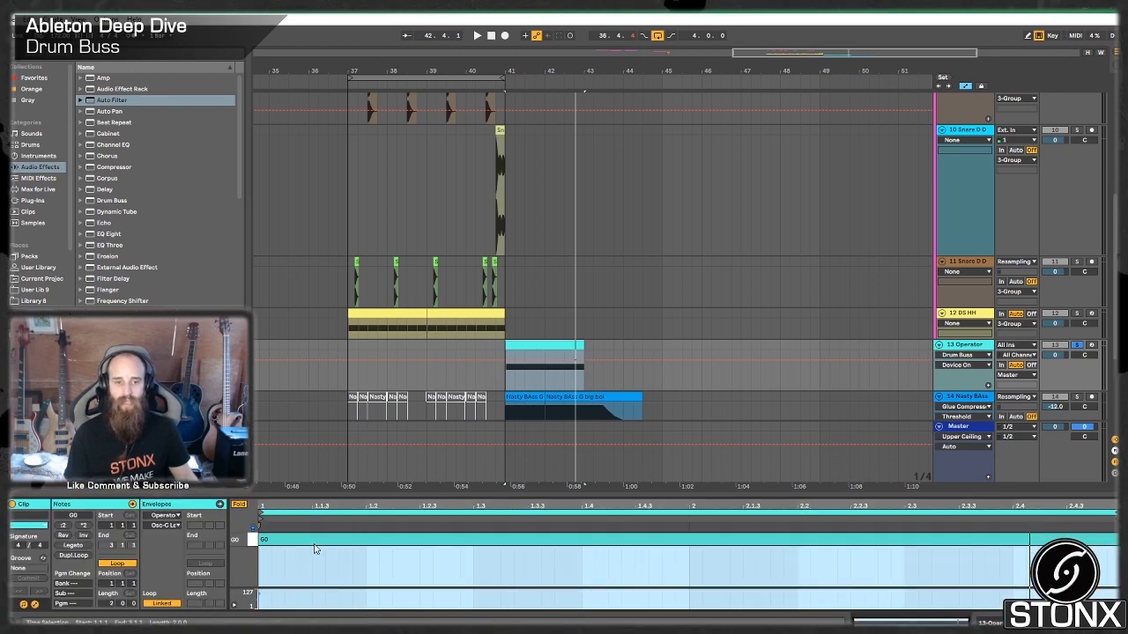
double_click(976, 345)
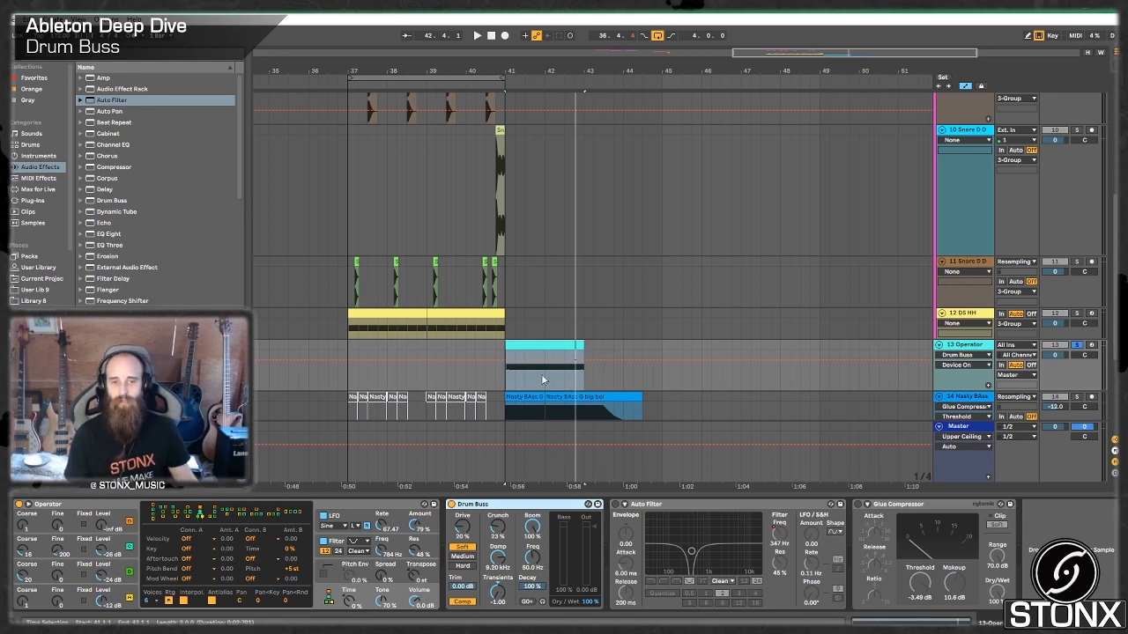
key("space")
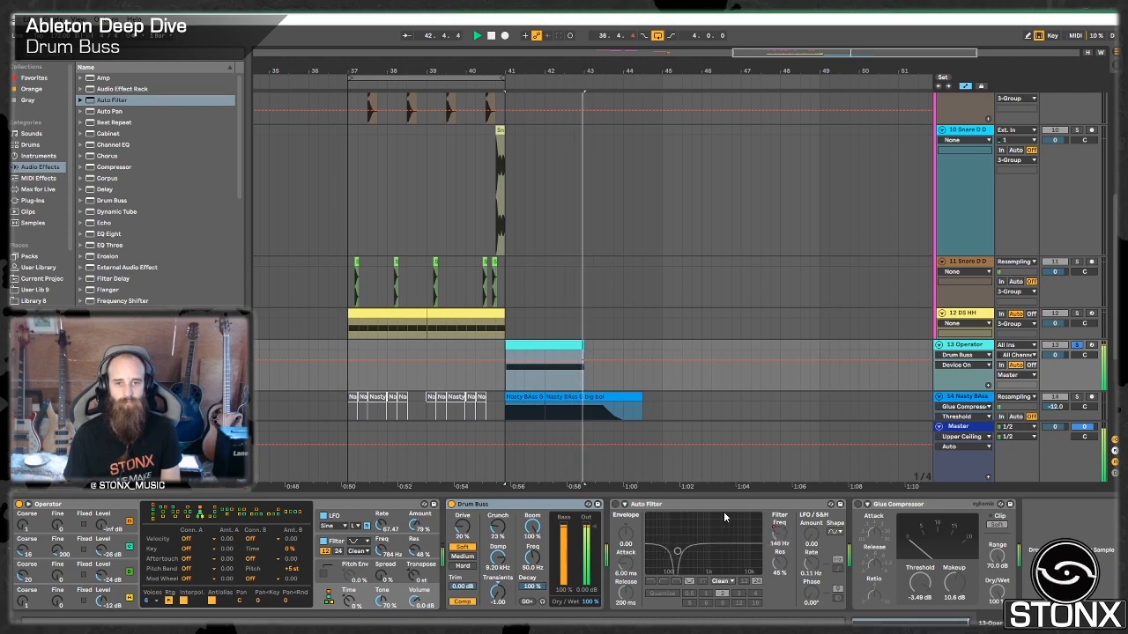
key("space")
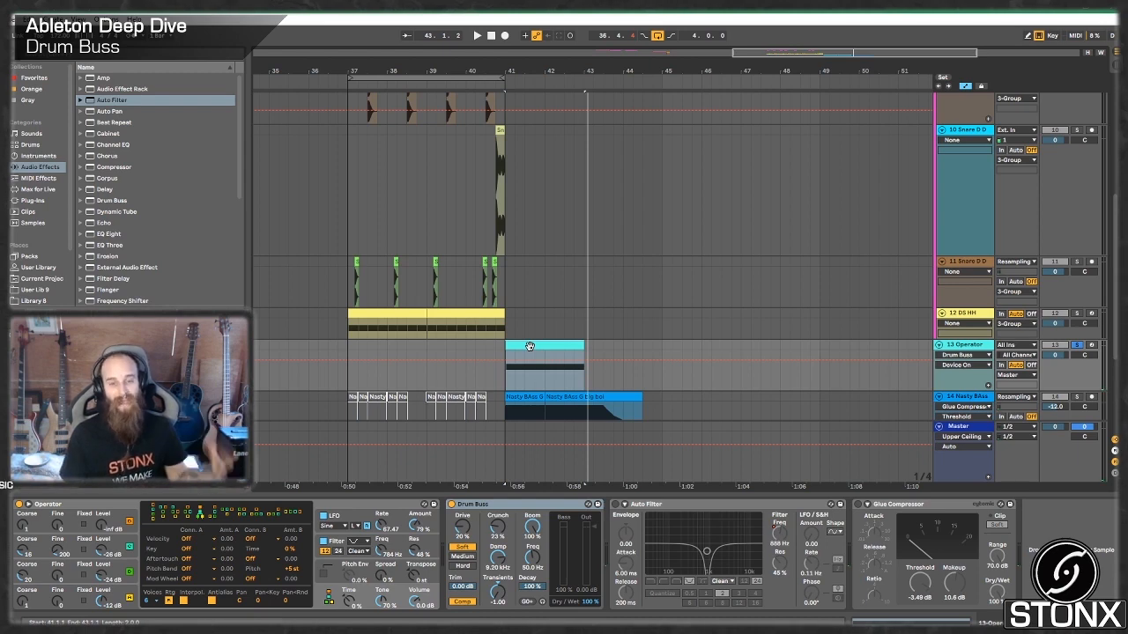
Turn on the Auto Filter on the 13 Operator track and show its Frequency automation
left_click(615, 505)
right_click(792, 544)
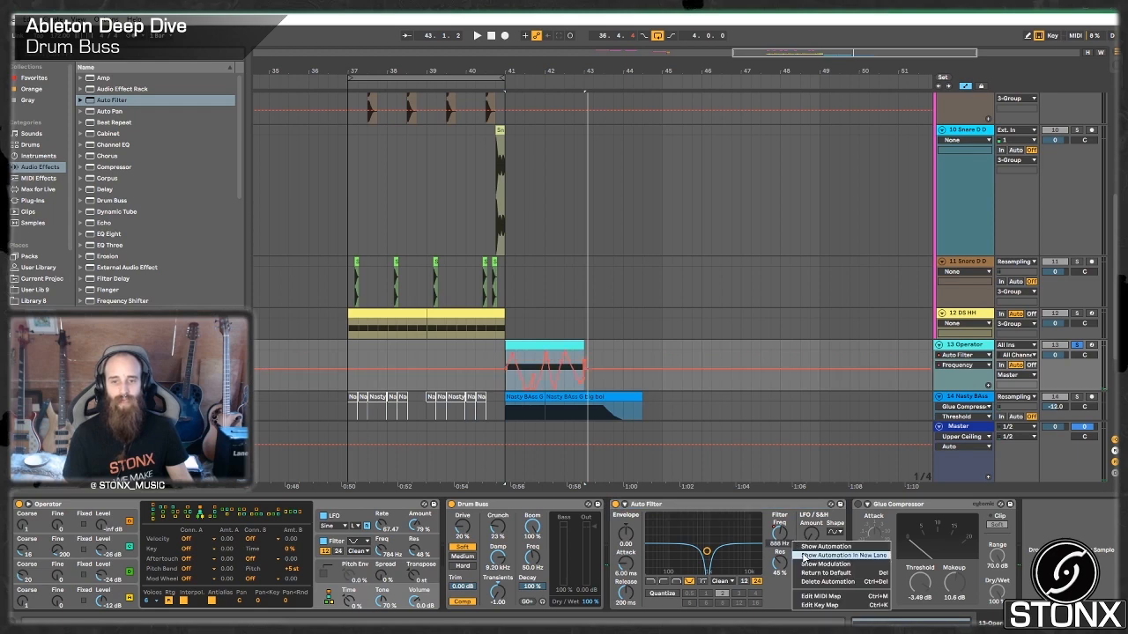
left_click(824, 573)
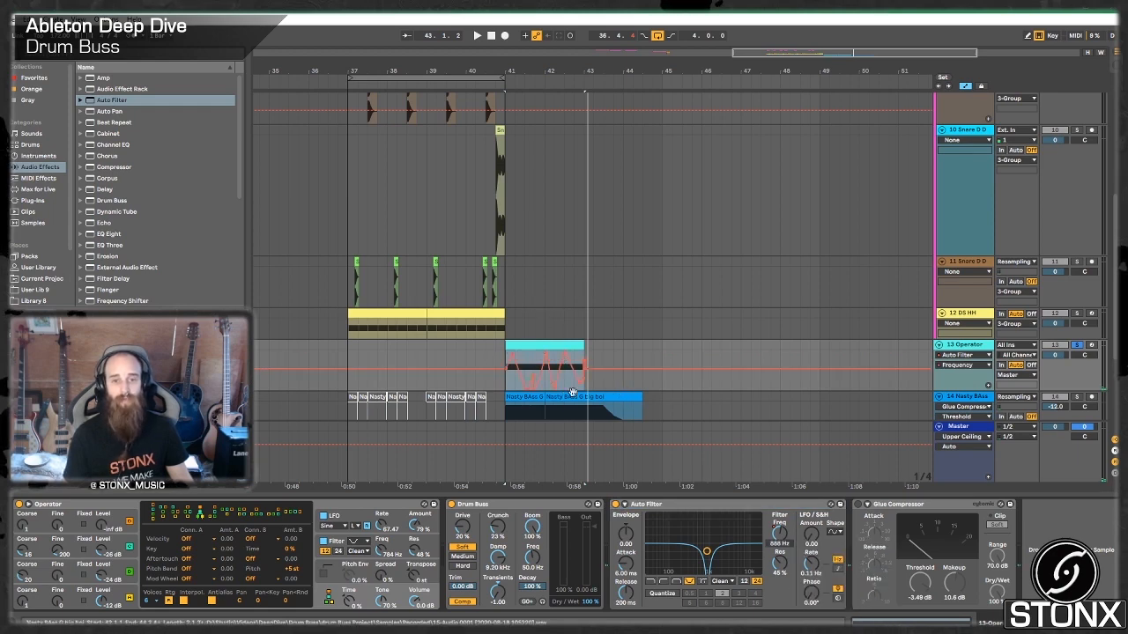
Turn on the Glue Compressor on the 13 Operator track, play the complete bass chain and move the solo to 14 Nasty BAss
left_click(857, 504)
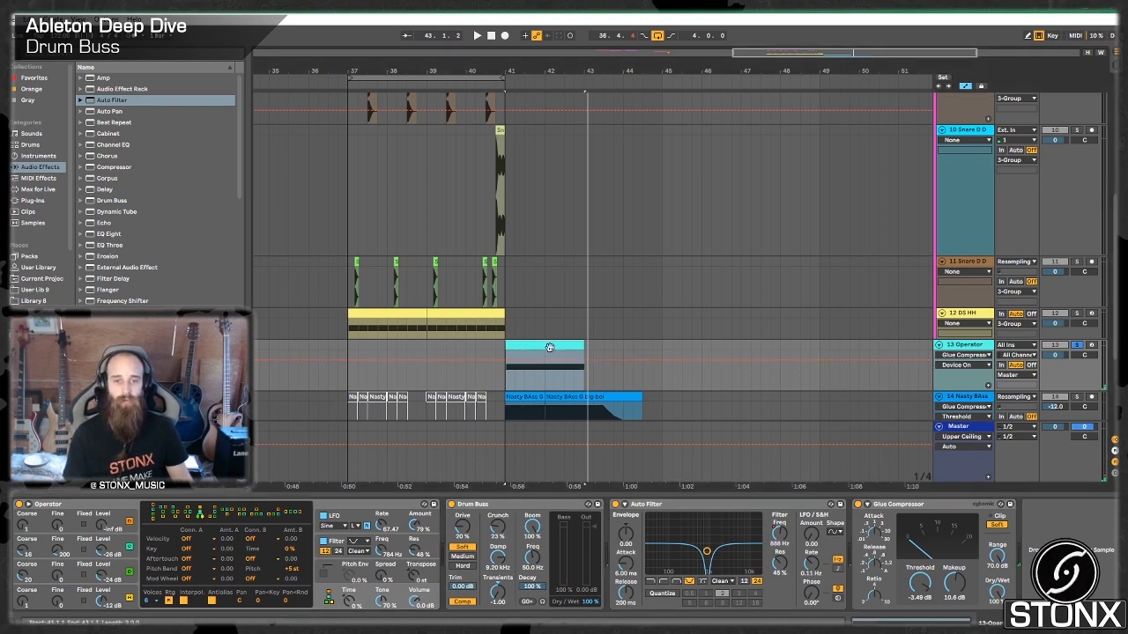
key("space")
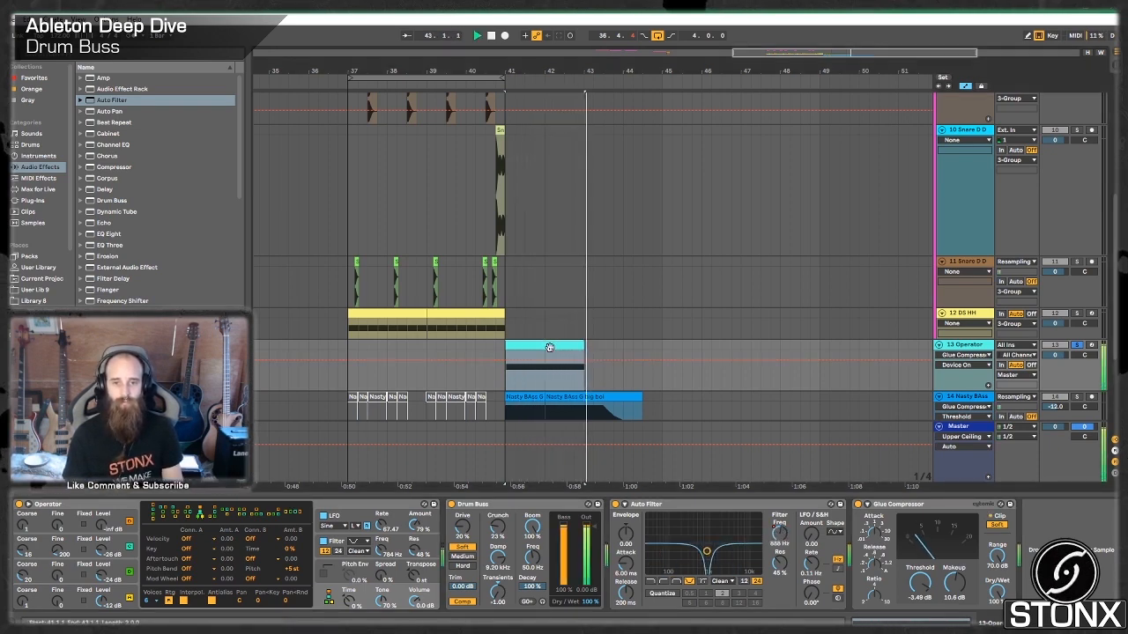
scroll(737, 352, "down", 2)
key("space")
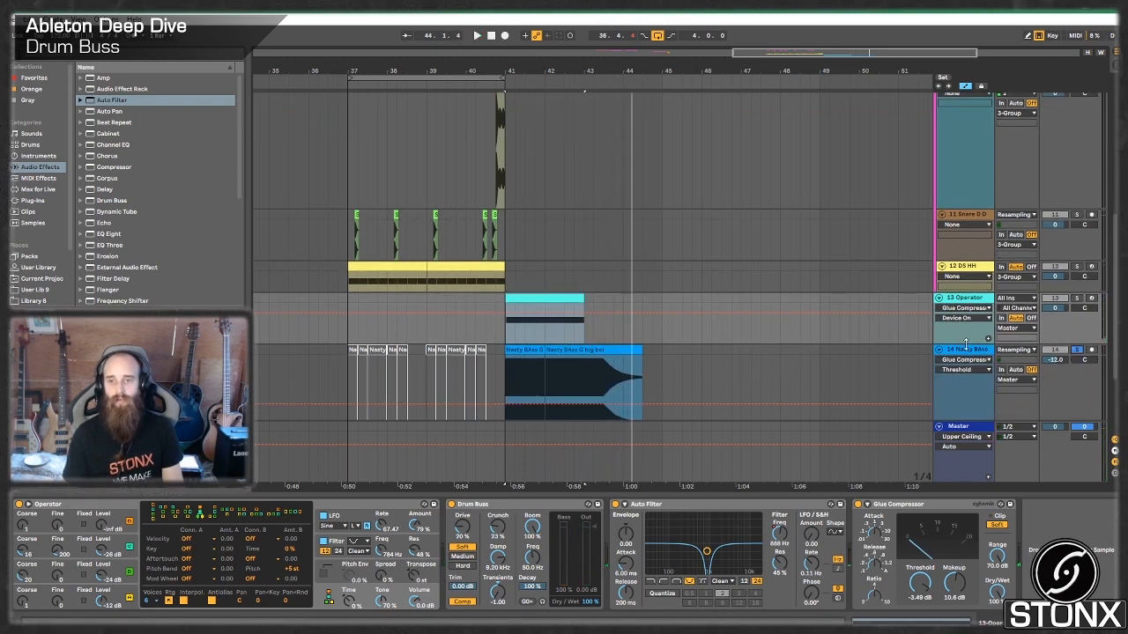
Play the resampled bass clip on 14 Nasty BAss from bar 41 and turn on that track's Auto Filter and Glue Compressor
left_click(515, 350)
scroll(515, 327, "down", 1)
key("space")
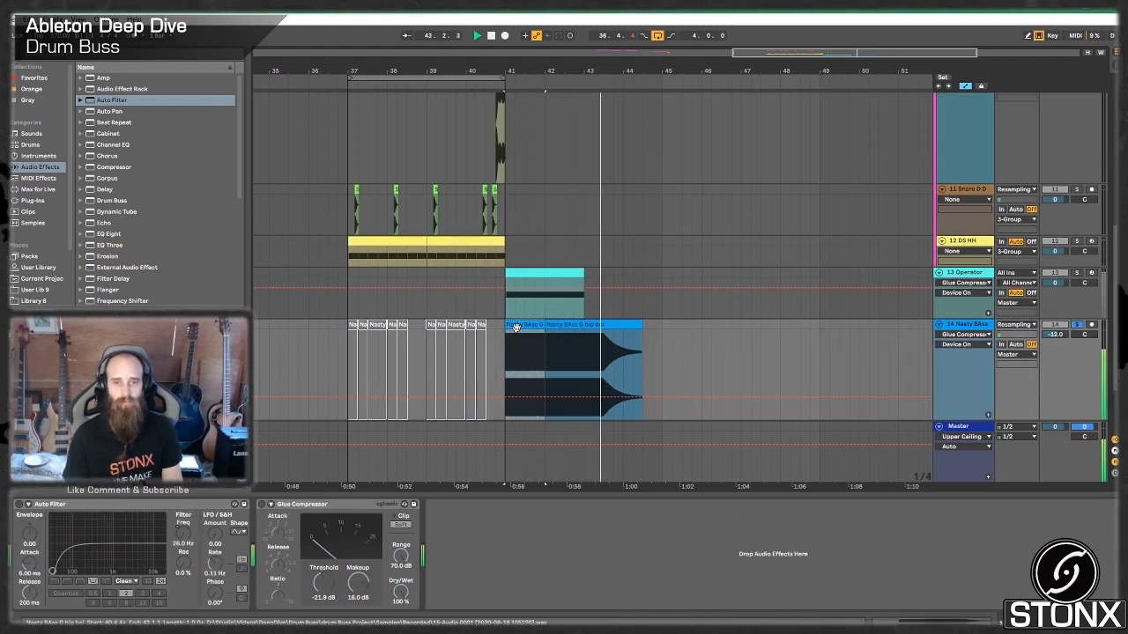
left_click(16, 504)
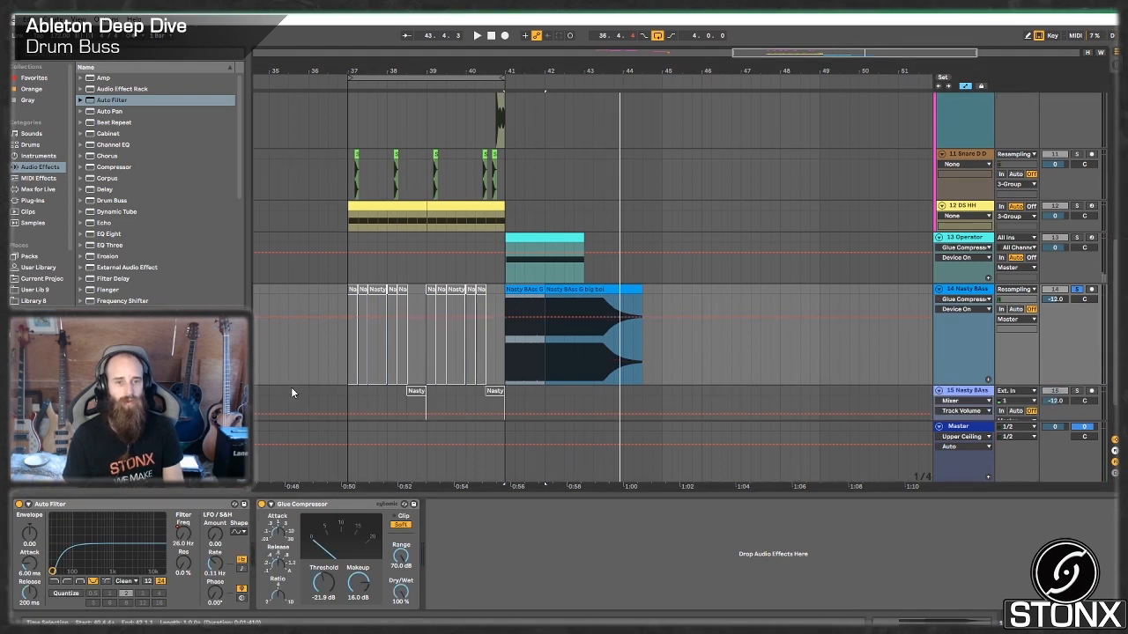
Activate the muted bass clips in bars 37 to 41 on tracks 14 and 15
scroll(290, 391, "down", 2)
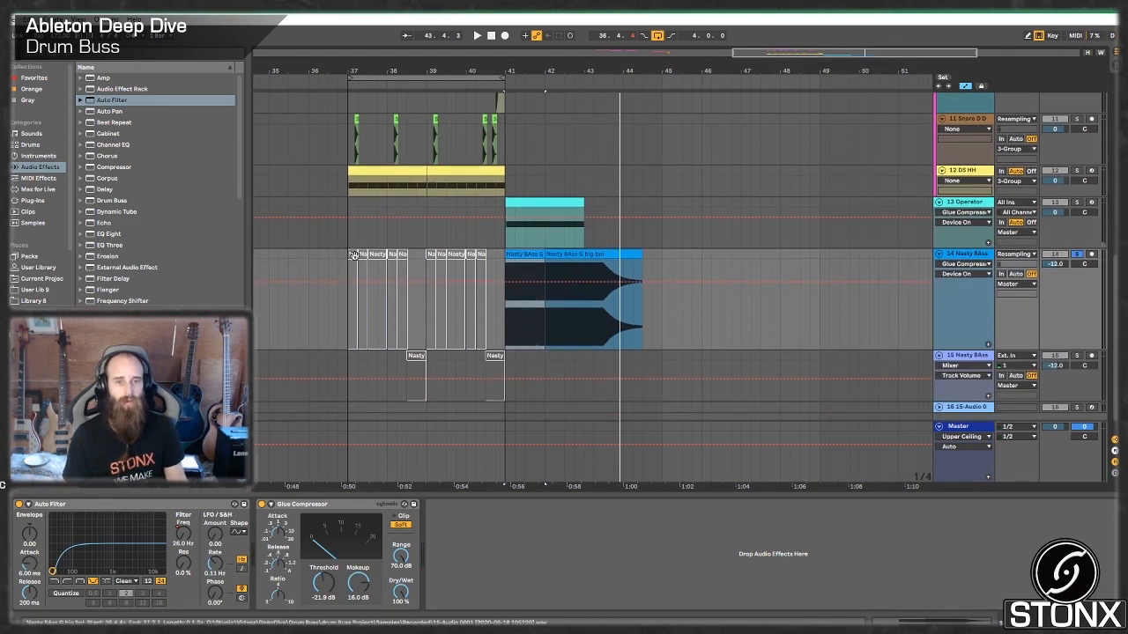
left_click(498, 354, "shift")
key("0")
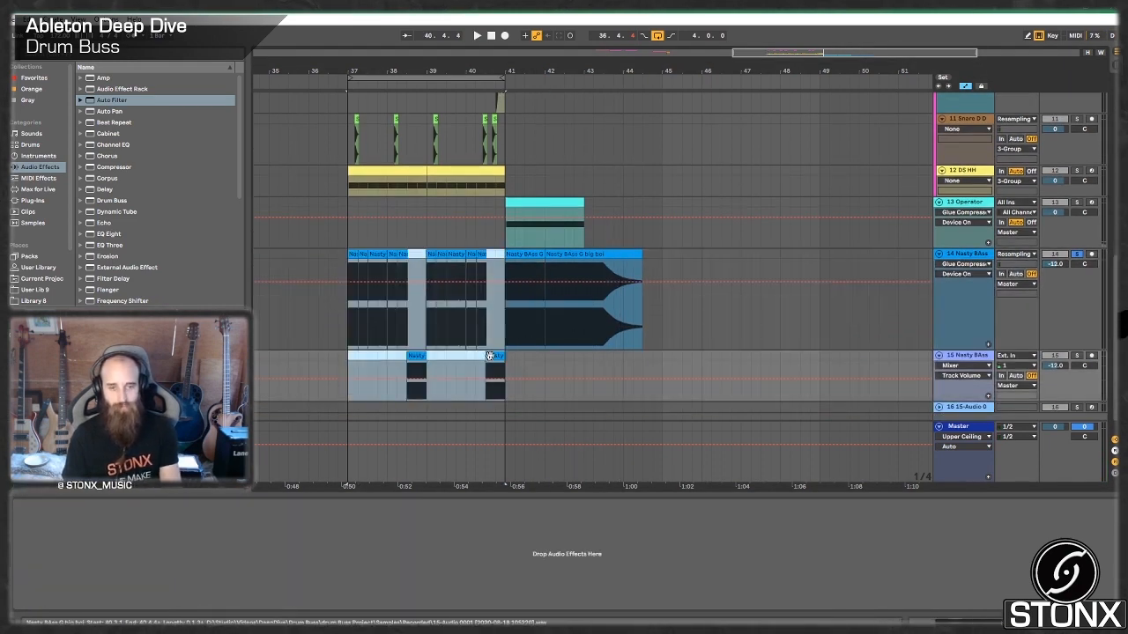
Switch off the bass solo, fold the 3 Group drum tracks and play the drums and bass together from bar 37
left_click(345, 240)
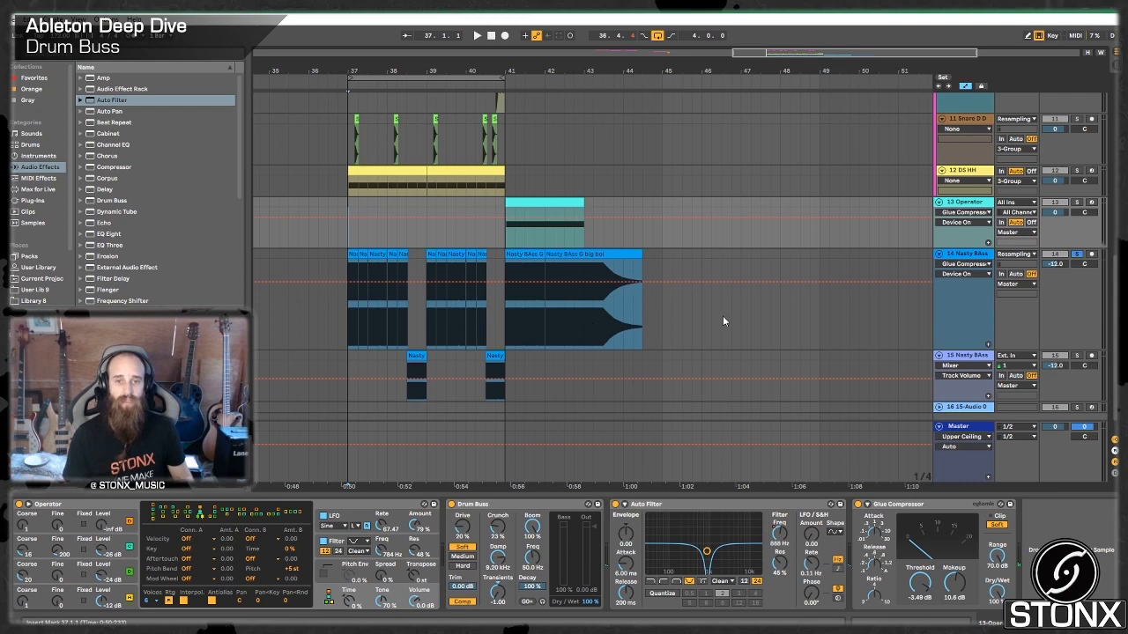
scroll(689, 307, "up", 10)
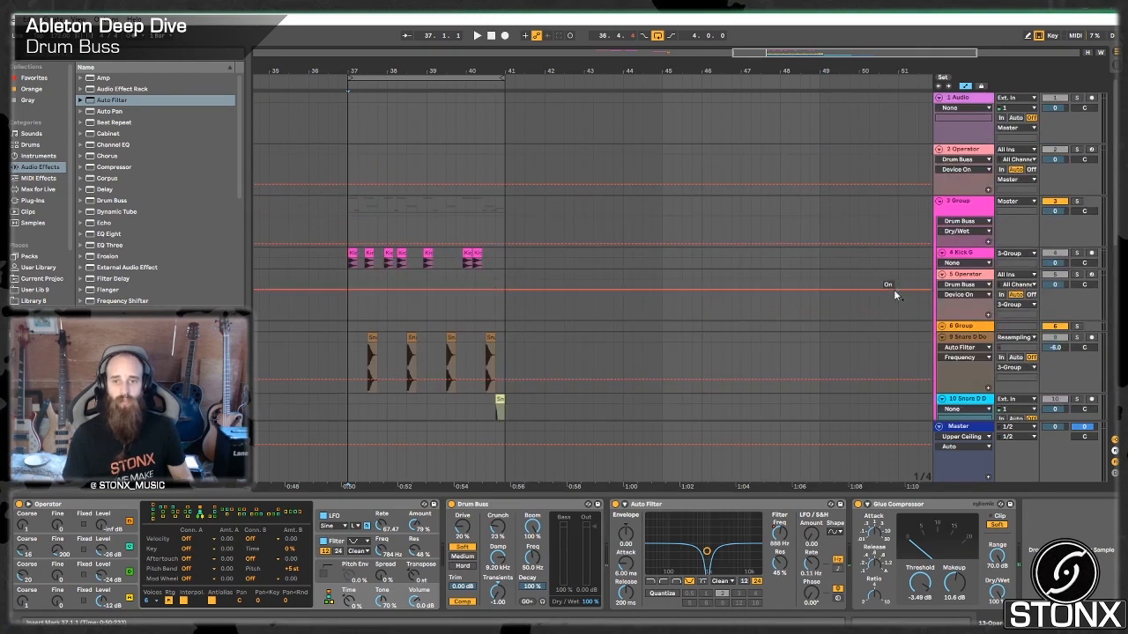
left_click(966, 204)
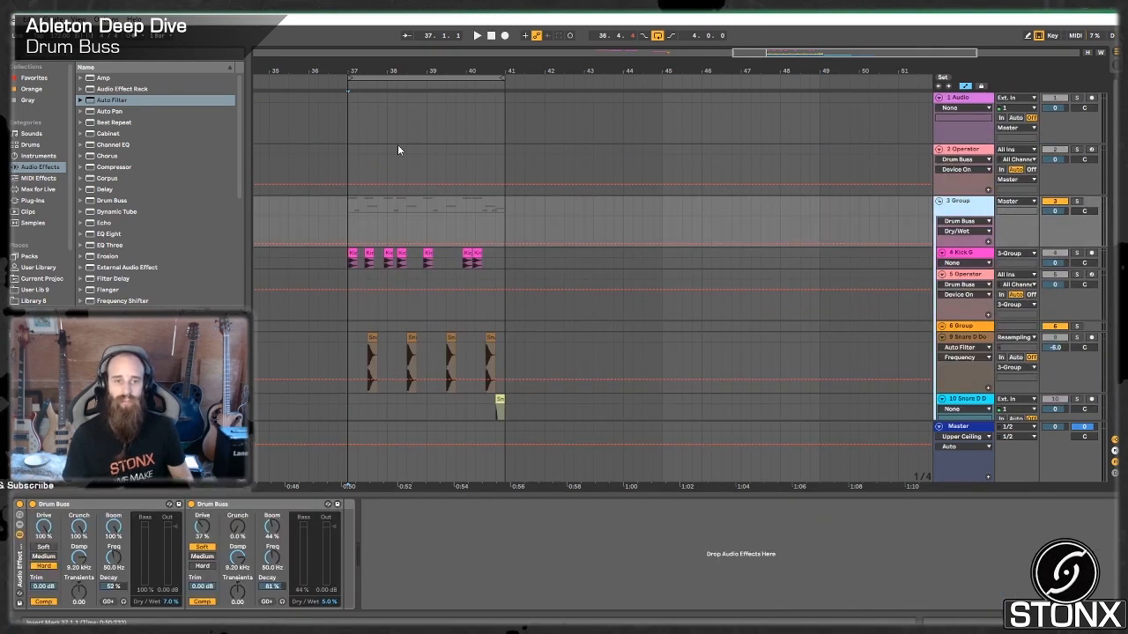
left_click(345, 135)
key("space")
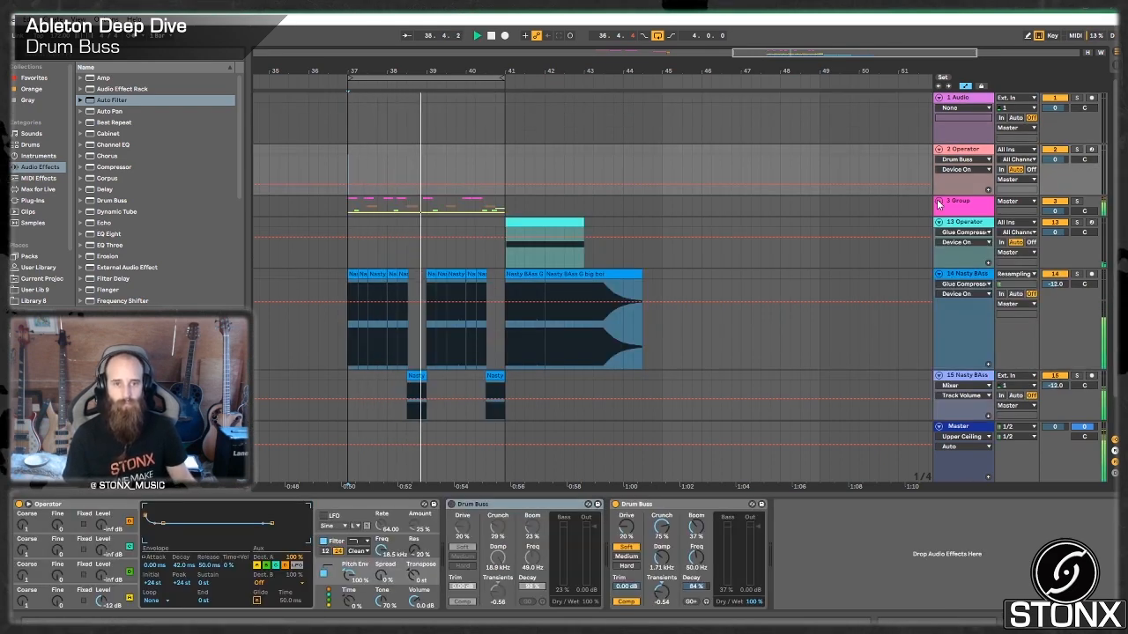
Set the 14 Nasty BAss track volume to -9 dB while the loop plays, then stop playback
left_click(1055, 284)
type("-")
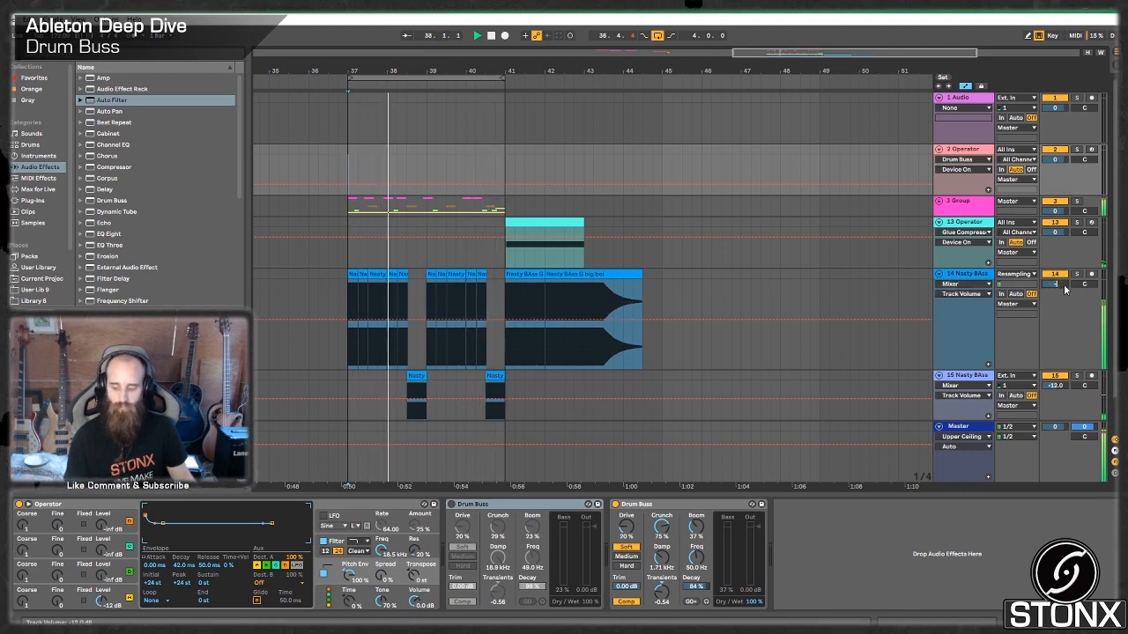
type("9")
key("Return")
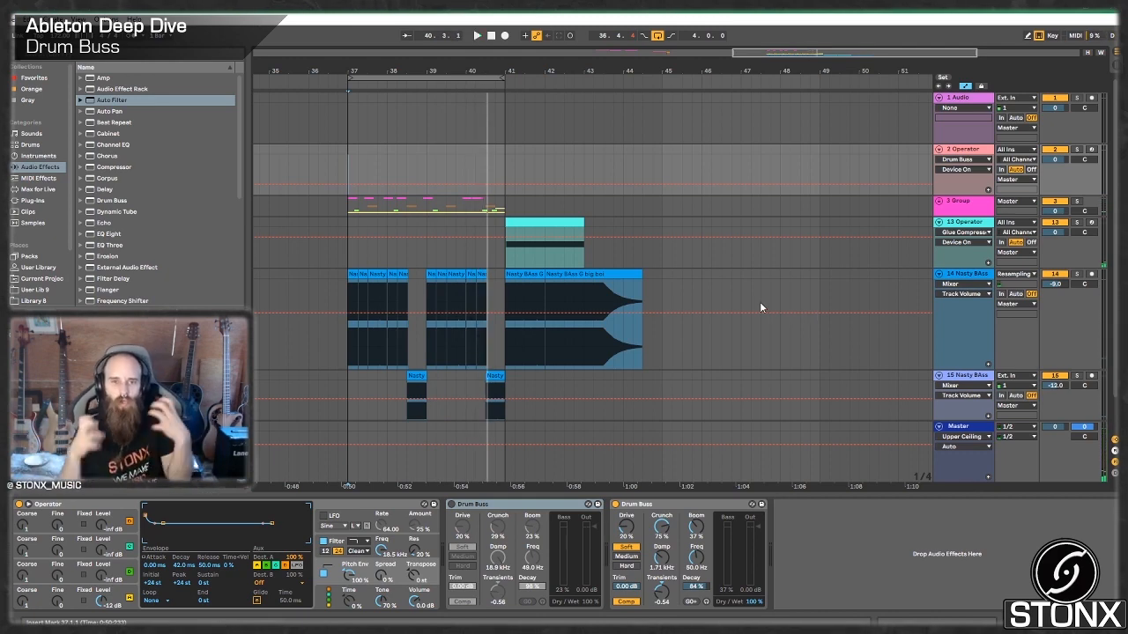
key("ctrl+t")
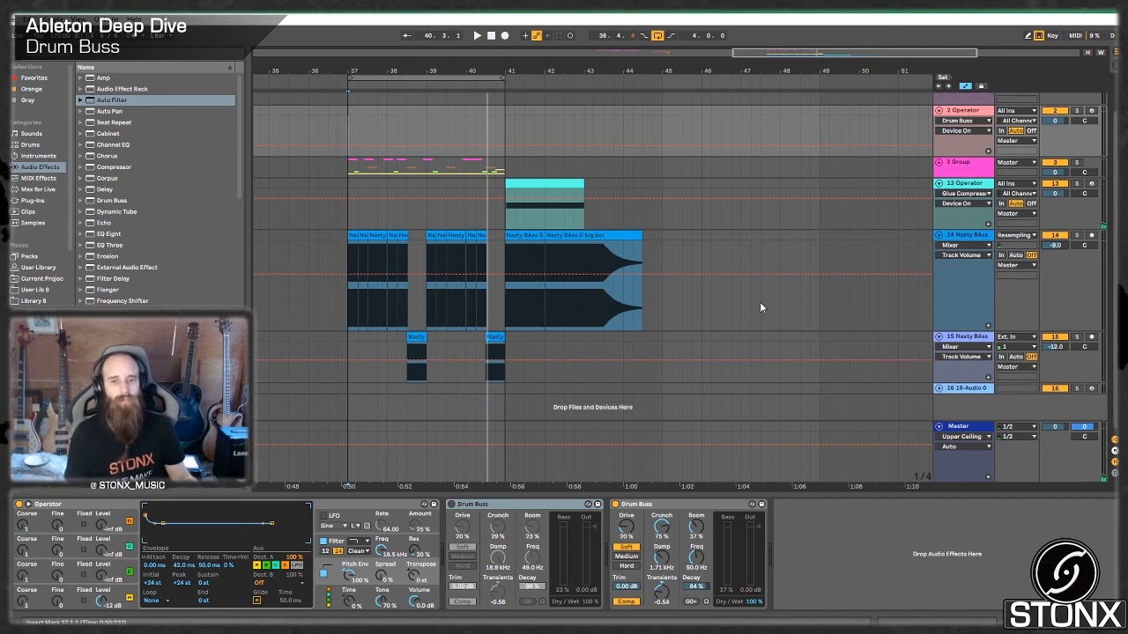
key("ctrl+z")
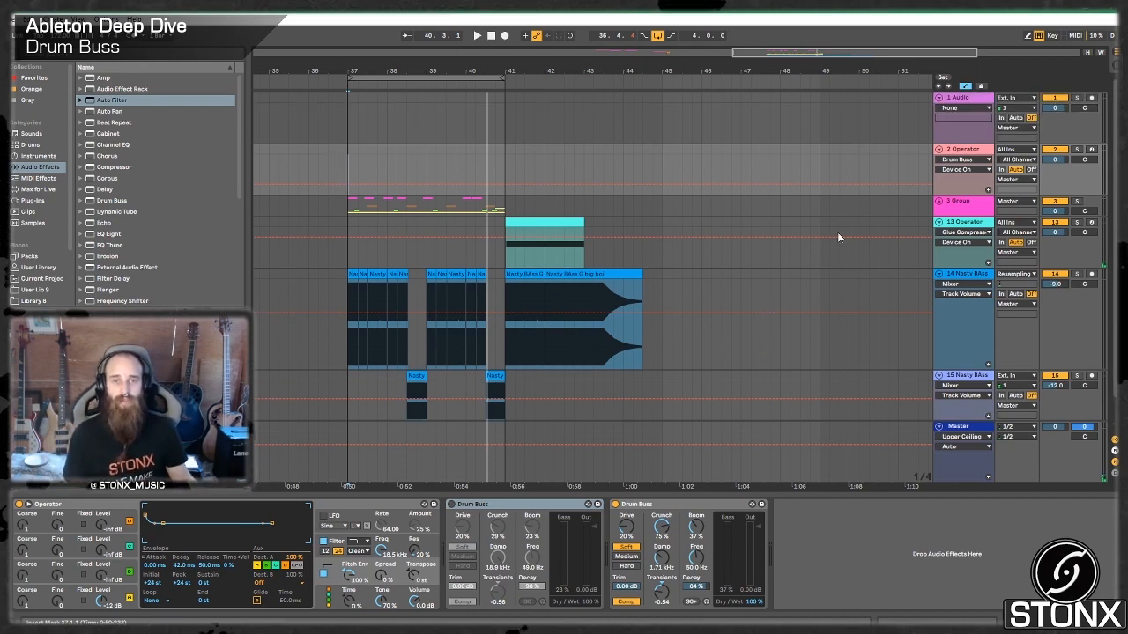
scroll(800, 247, "down", 5)
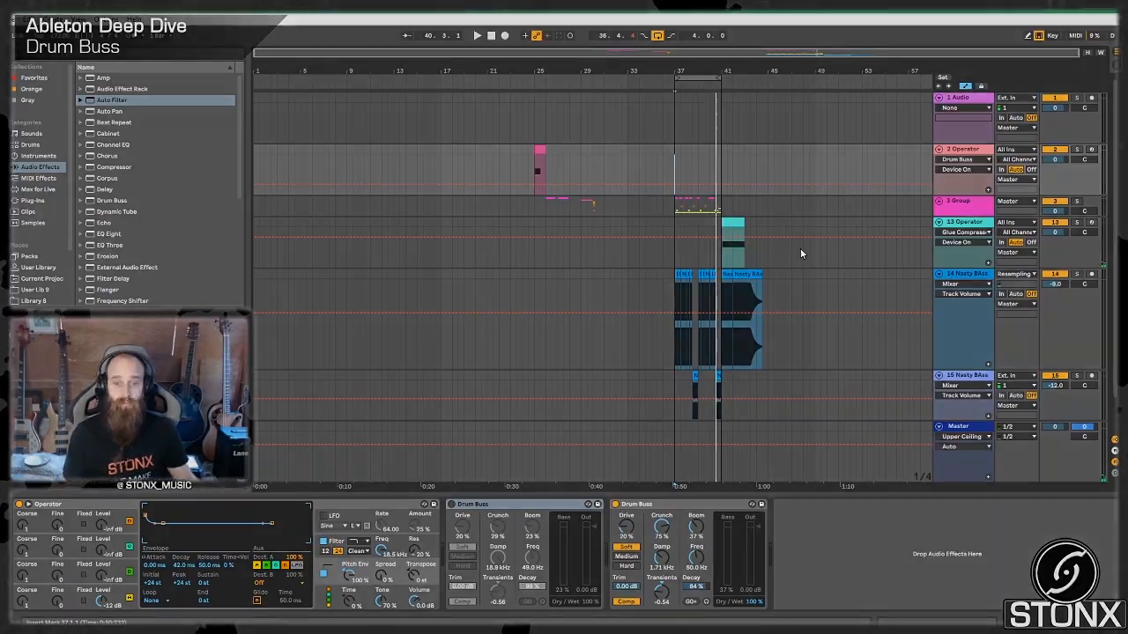